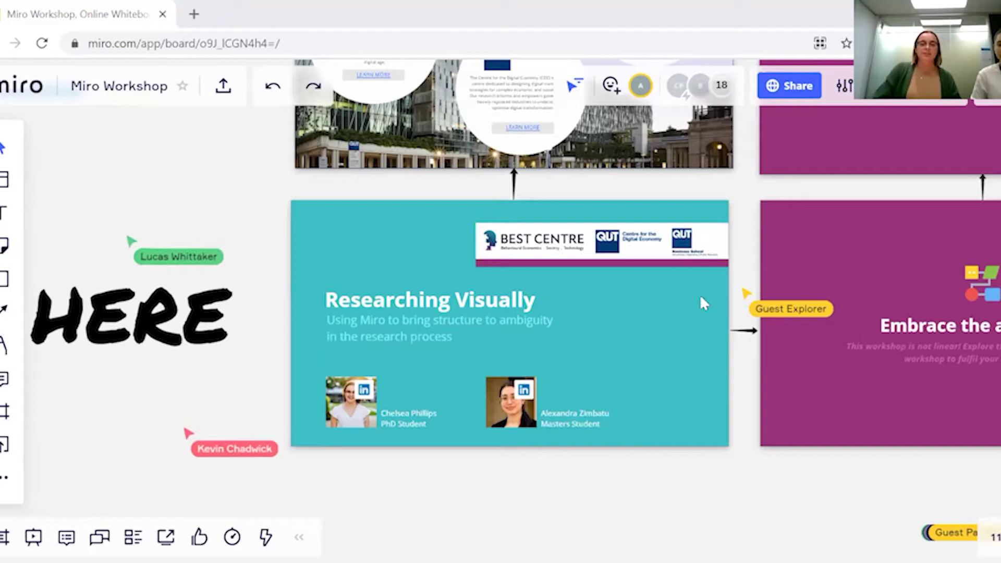
Step: Zoom in on the QUT partner centres slide, then jump to the Embrace the adventure frame
{"action": "scroll", "coordinate": [700, 294], "scroll_direction": "up", "scroll_amount": 3}
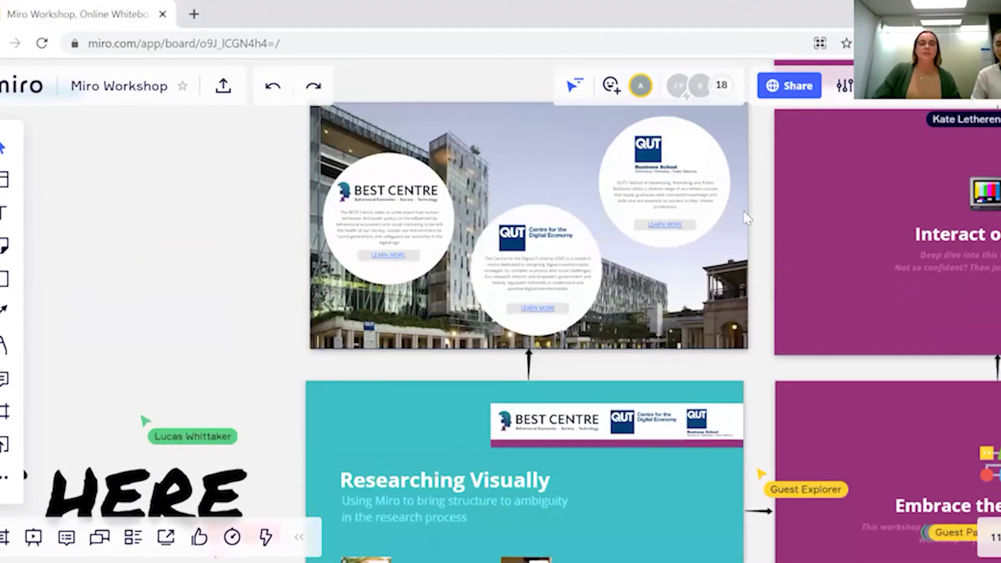
{"action": "scroll", "coordinate": [746, 219], "scroll_direction": "up", "scroll_amount": 3}
{"action": "scroll", "coordinate": [746, 250], "scroll_direction": "up", "scroll_amount": 1}
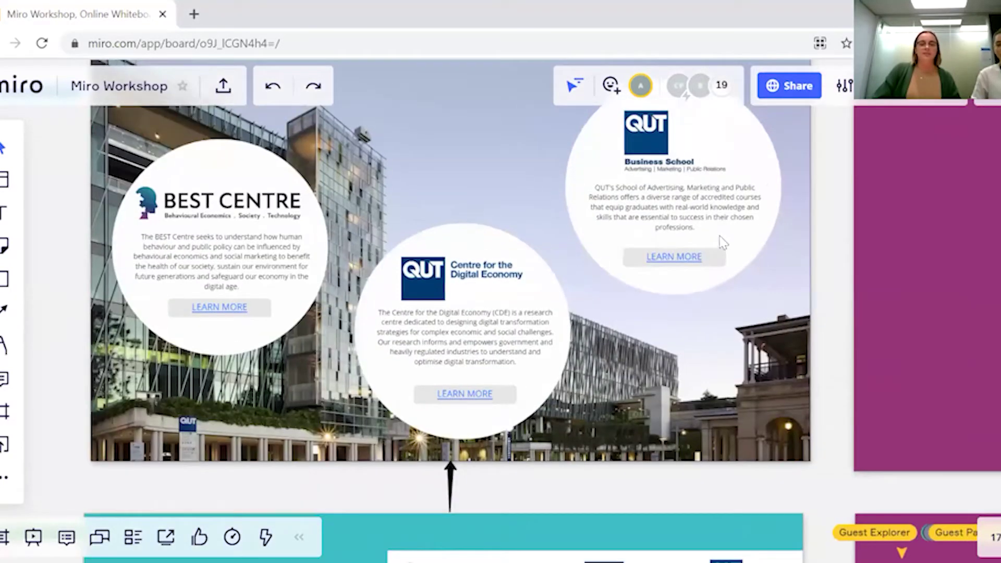
{"action": "scroll", "coordinate": [722, 242], "scroll_direction": "up", "scroll_amount": 1}
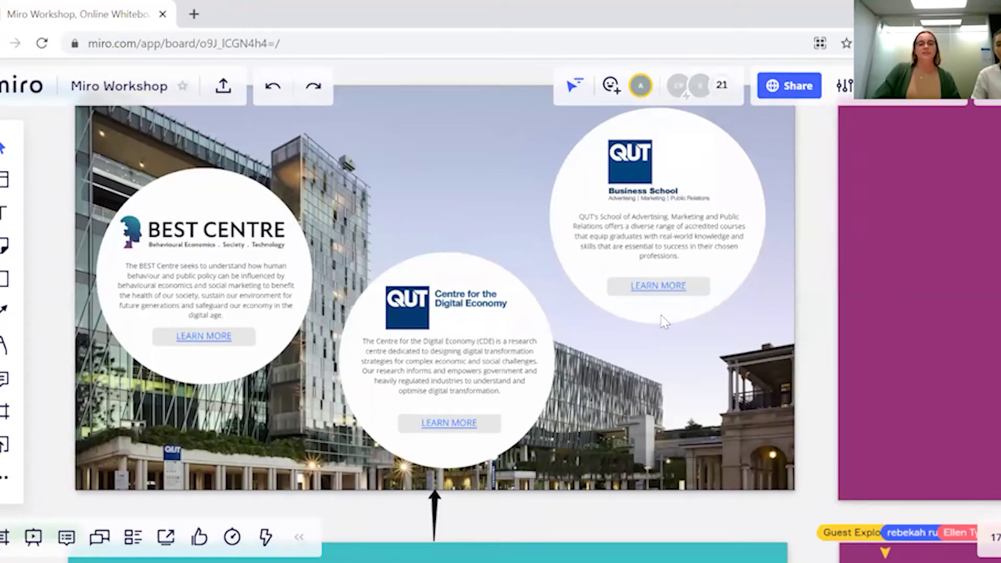
{"action": "scroll", "coordinate": [661, 315], "scroll_direction": "down", "scroll_amount": 2}
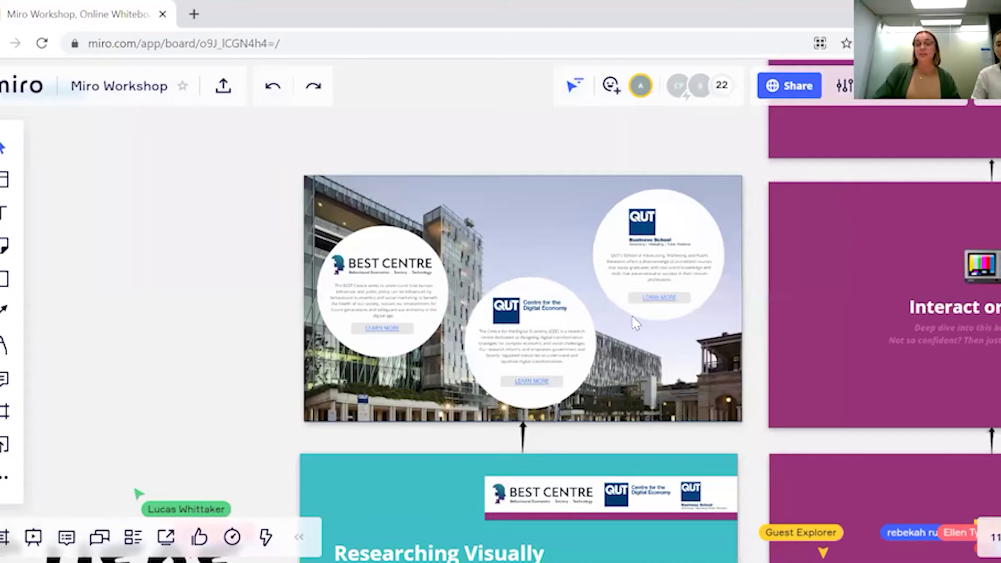
{"action": "scroll", "coordinate": [635, 323], "scroll_direction": "up", "scroll_amount": 2}
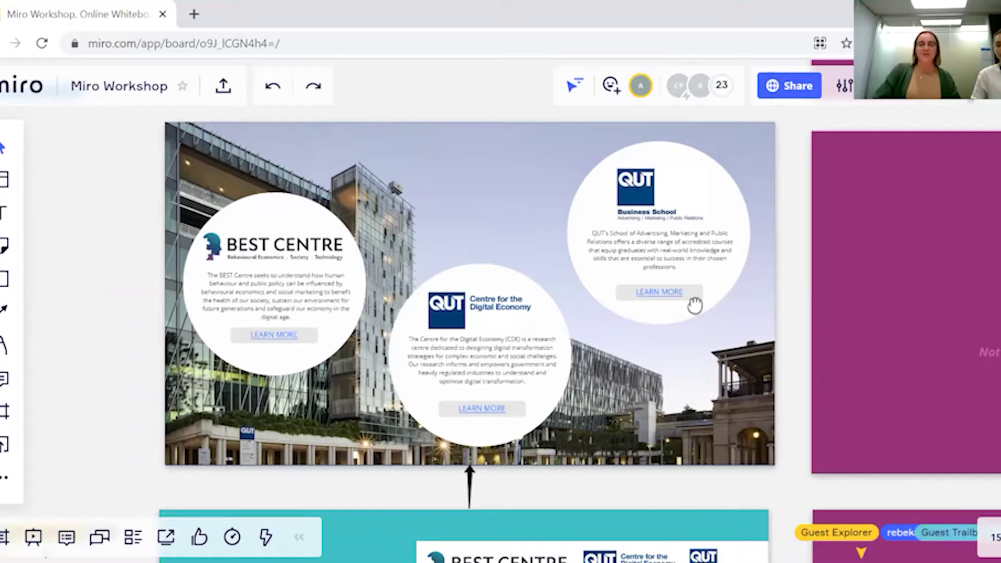
{"action": "left_click", "coordinate": [675, 412]}
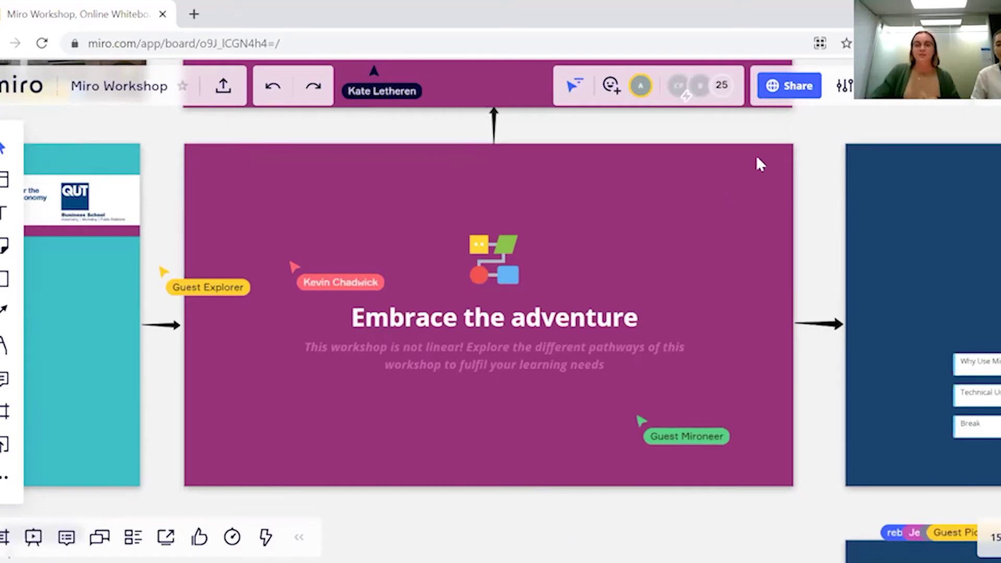
Step: Scroll above Embrace the adventure to show the Interact or watch frame
{"action": "scroll", "coordinate": [742, 266], "scroll_direction": "up", "scroll_amount": 3}
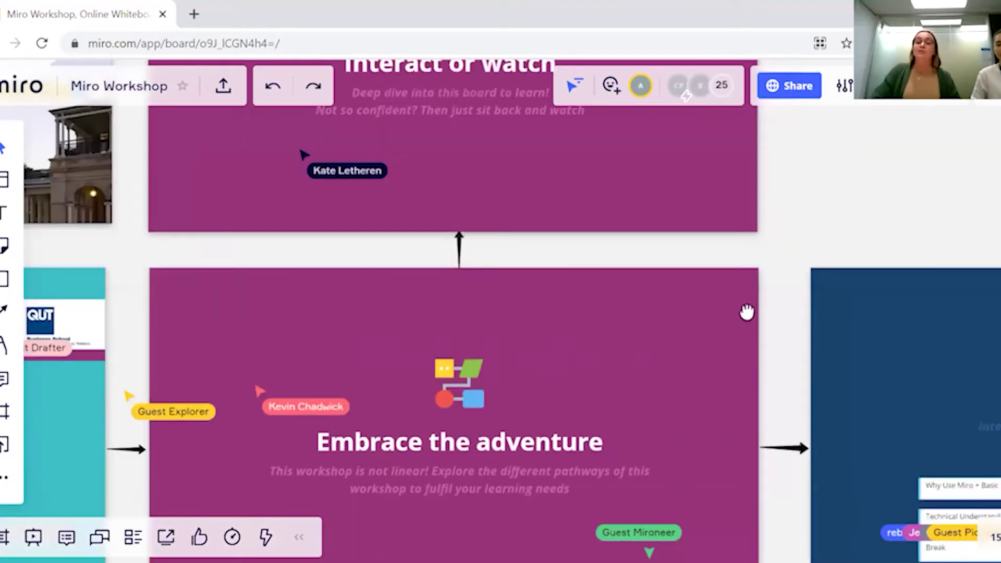
{"action": "scroll", "coordinate": [746, 311], "scroll_direction": "up", "scroll_amount": 1}
{"action": "scroll", "coordinate": [775, 495], "scroll_direction": "up", "scroll_amount": 4}
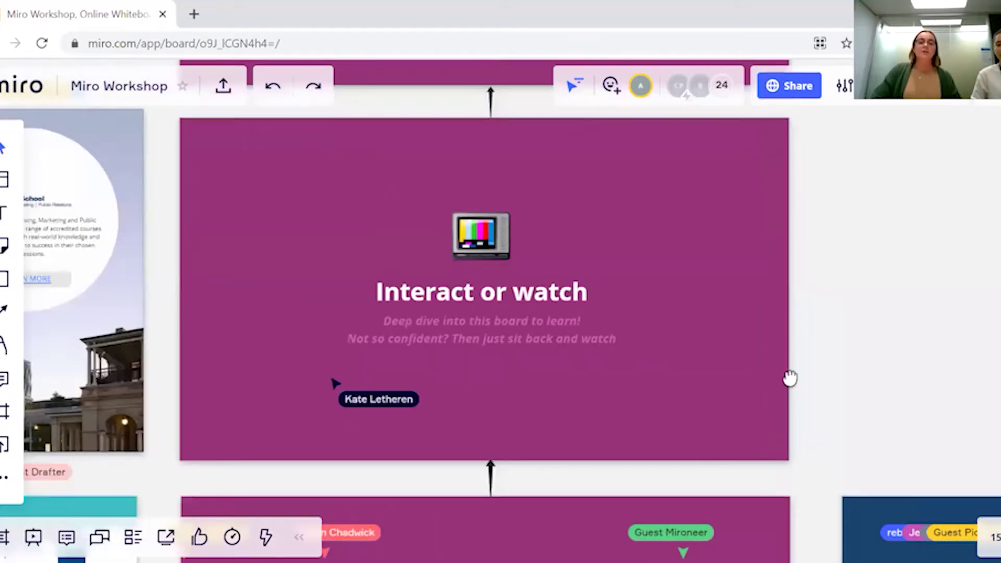
{"action": "scroll", "coordinate": [792, 383], "scroll_direction": "up", "scroll_amount": 1}
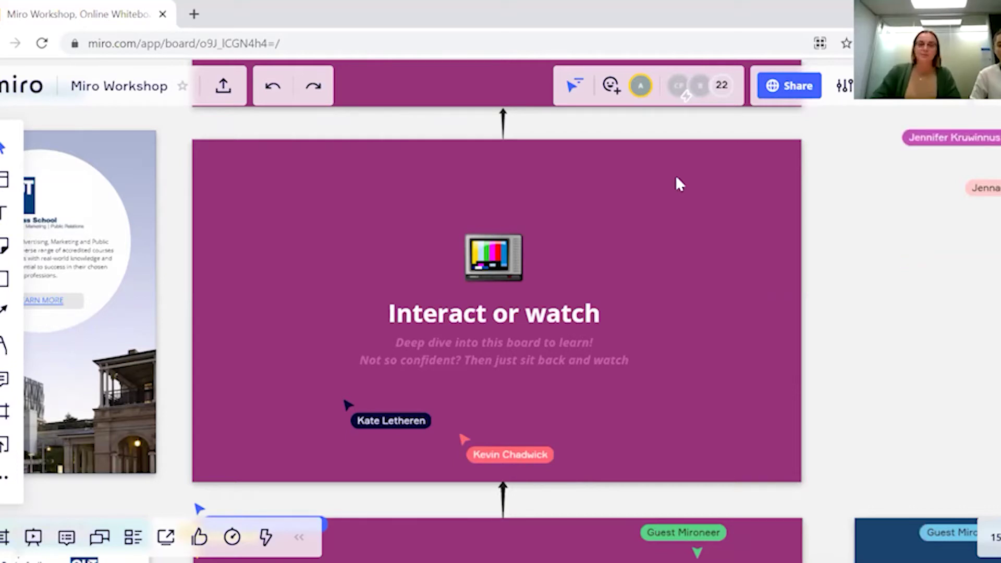
Step: Pass the Chat in Miro frame and pan up to the Welcome agenda of workshop sessions
{"action": "scroll", "coordinate": [614, 405], "scroll_direction": "down", "scroll_amount": 5}
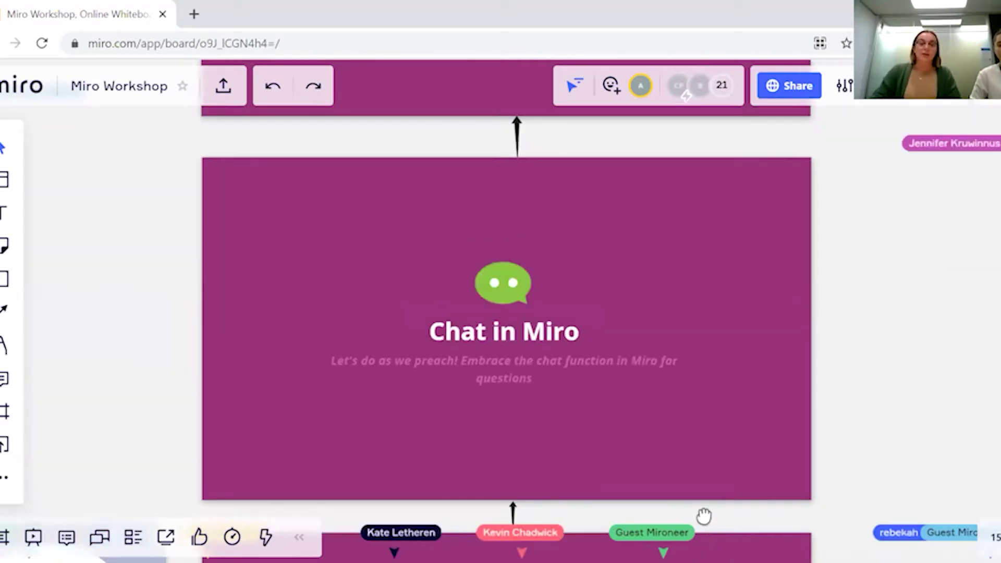
{"action": "scroll", "coordinate": [704, 514], "scroll_direction": "down", "scroll_amount": 2}
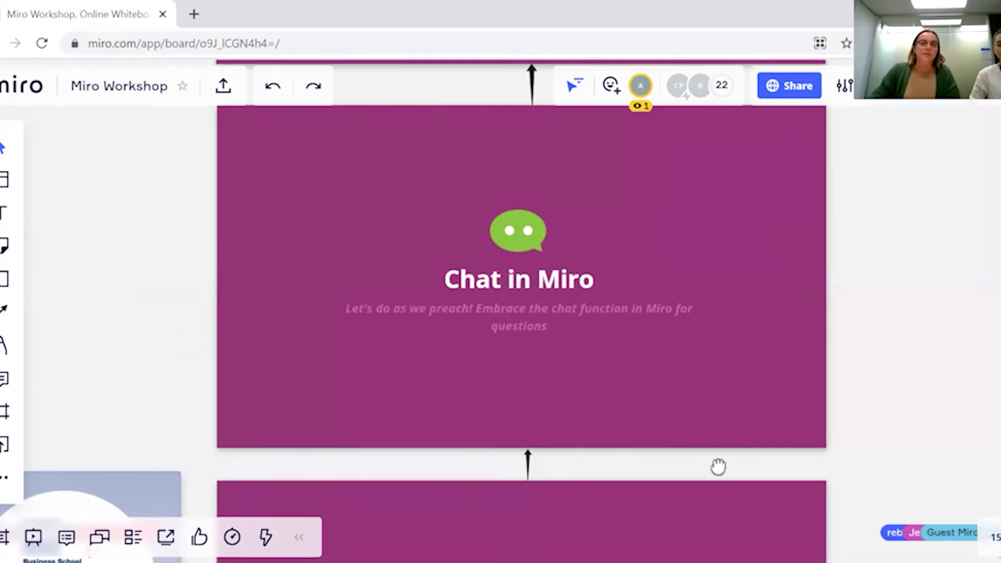
{"action": "left_click_drag", "start_coordinate": [717, 467], "coordinate": [649, 562]}
{"action": "scroll", "coordinate": [752, 384], "scroll_direction": "up", "scroll_amount": 5}
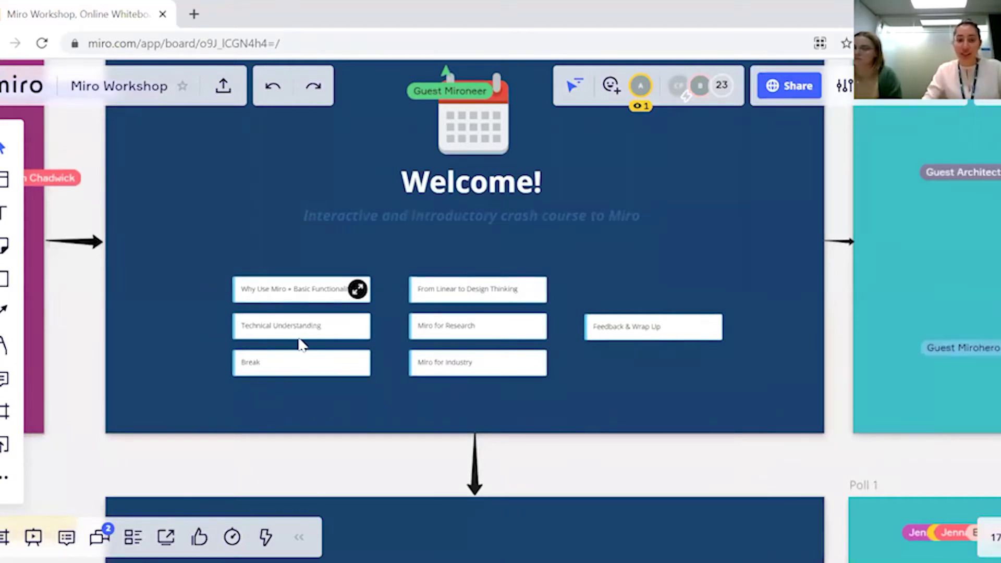
Step: Zoom into the Welcome agenda, then pan down to the What is Miro? frame and its four cards
{"action": "scroll", "coordinate": [301, 345], "scroll_direction": "up", "scroll_amount": 3}
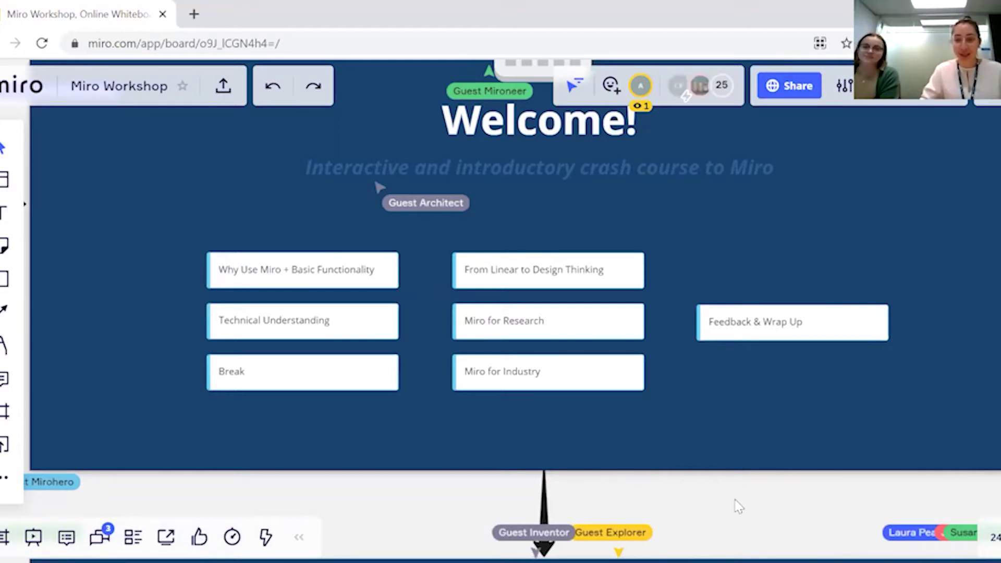
{"action": "scroll", "coordinate": [721, 530], "scroll_direction": "down", "scroll_amount": 2}
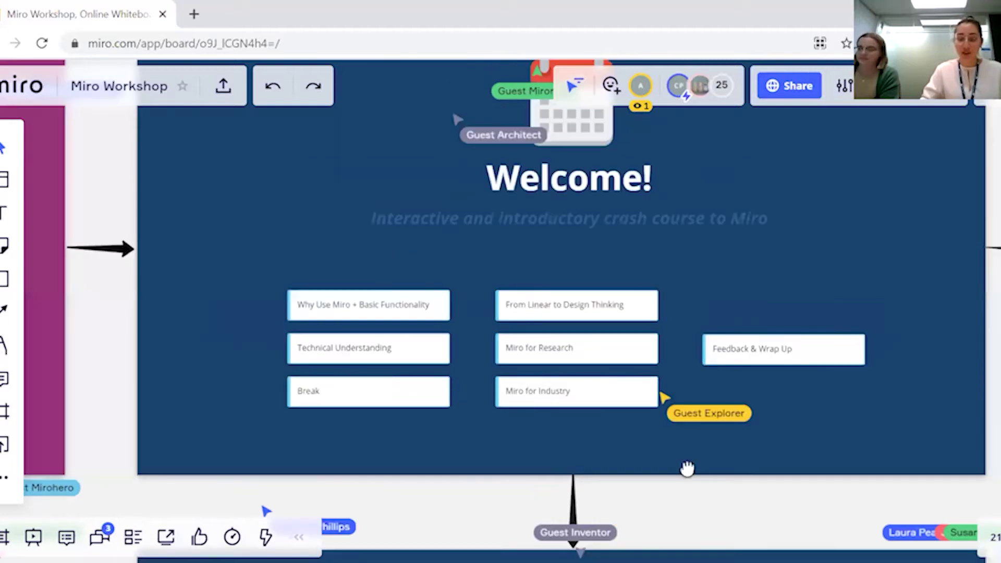
{"action": "left_click_drag", "start_coordinate": [686, 467], "coordinate": [659, 404]}
{"action": "scroll", "coordinate": [549, 188], "scroll_direction": "down", "scroll_amount": 10}
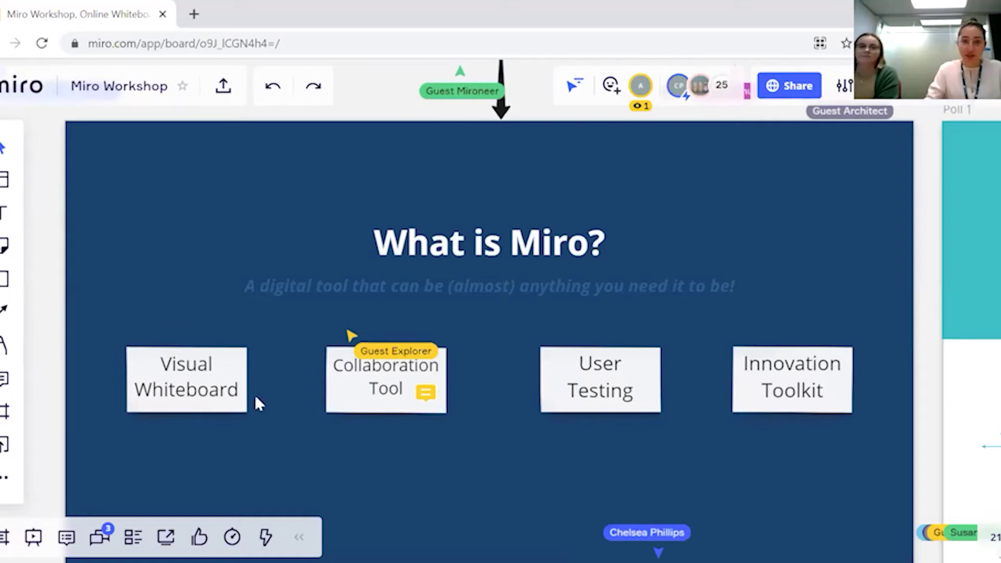
Step: Post a greeting reply @-mentioning a participant on the Collaboration Tool comment, then close the thread
{"action": "left_click", "coordinate": [426, 392]}
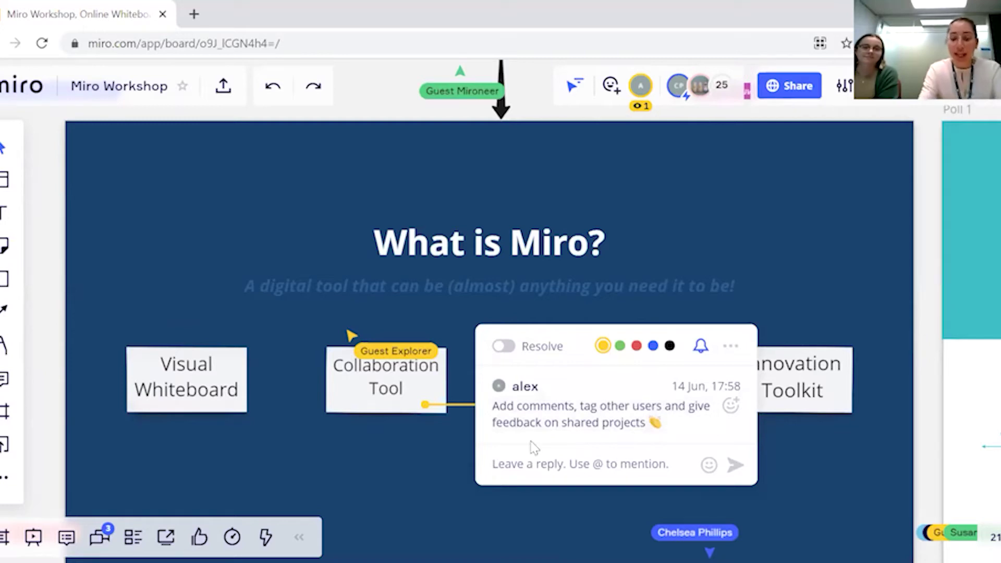
{"action": "type", "text": "Hey"}
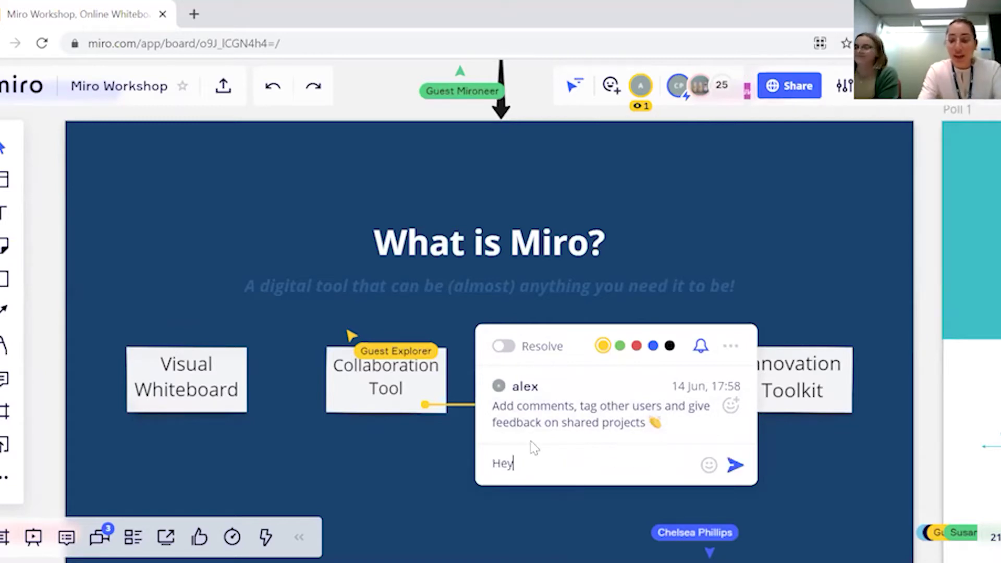
{"action": "type", "text": " Chels"}
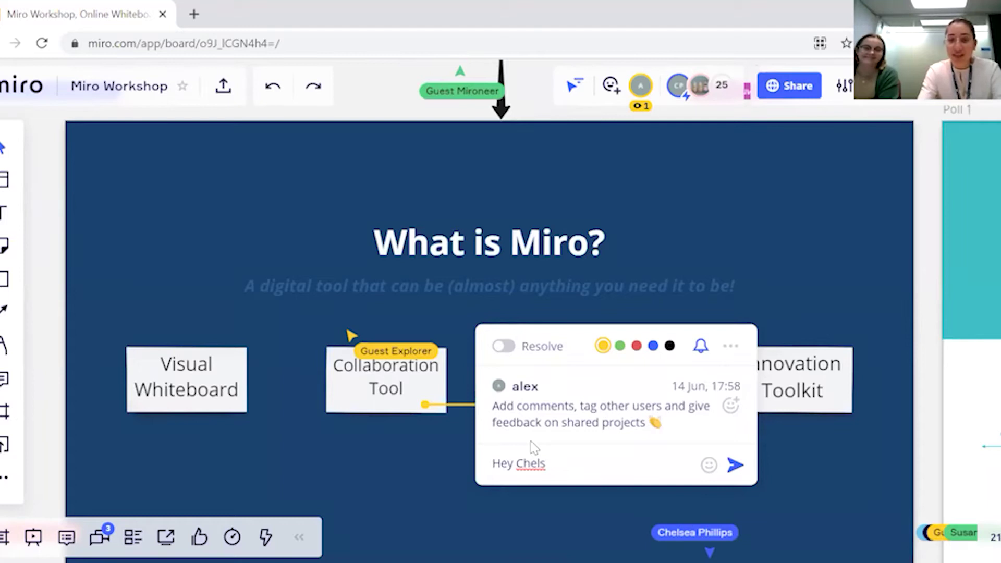
{"action": "type", "text": " @che"}
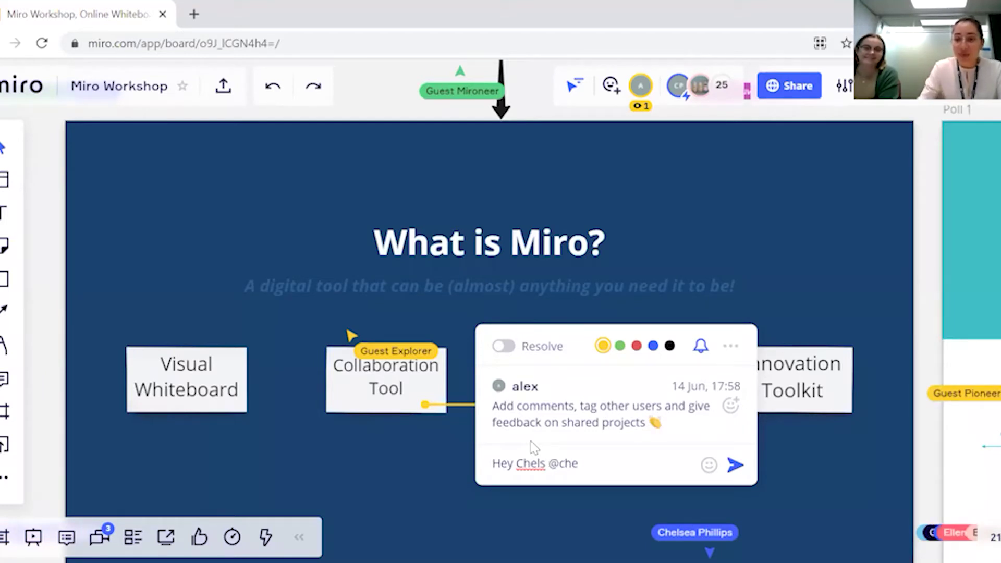
{"action": "type", "text": "ls"}
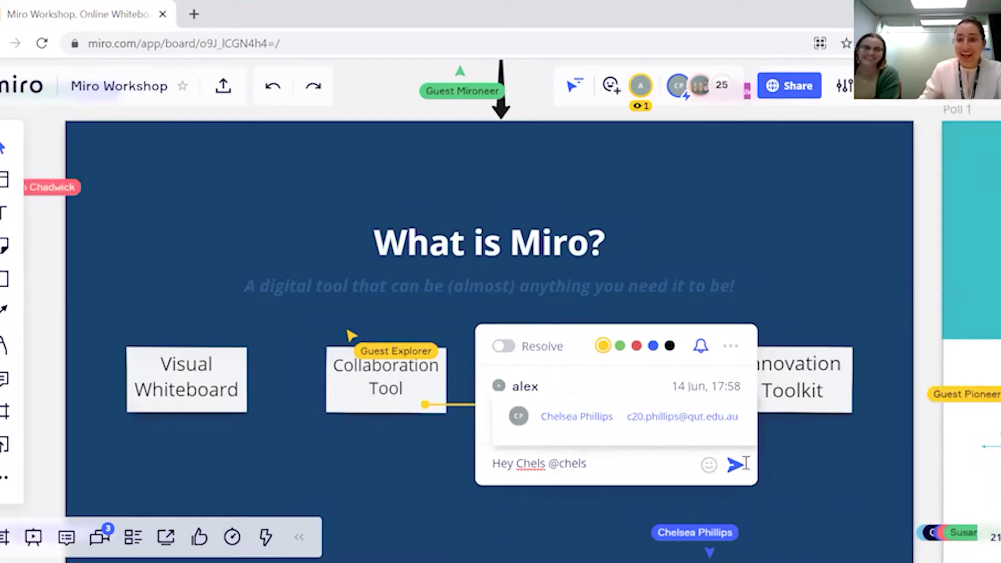
{"action": "key", "text": "Return"}
{"action": "key", "text": "Return"}
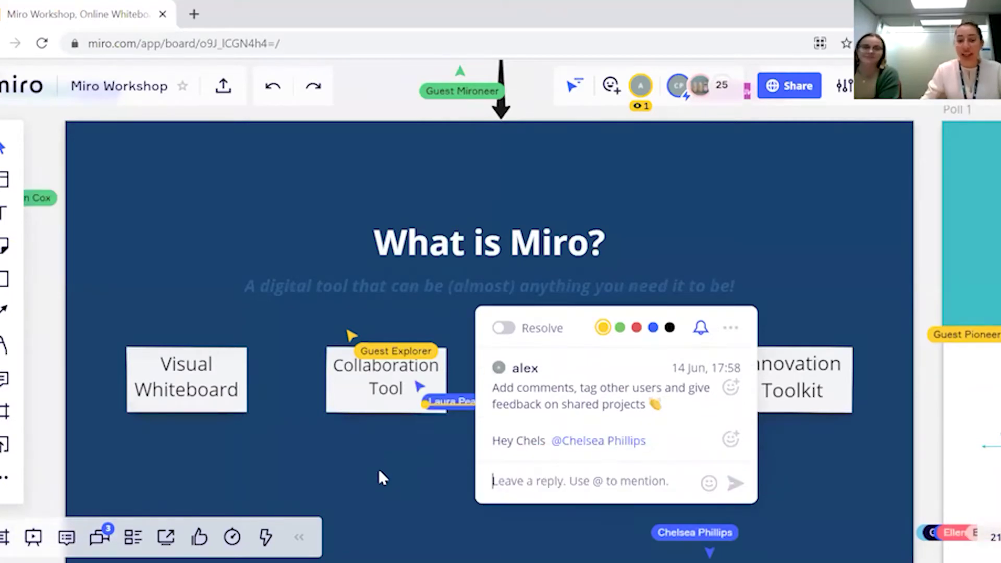
{"action": "left_click", "coordinate": [379, 472]}
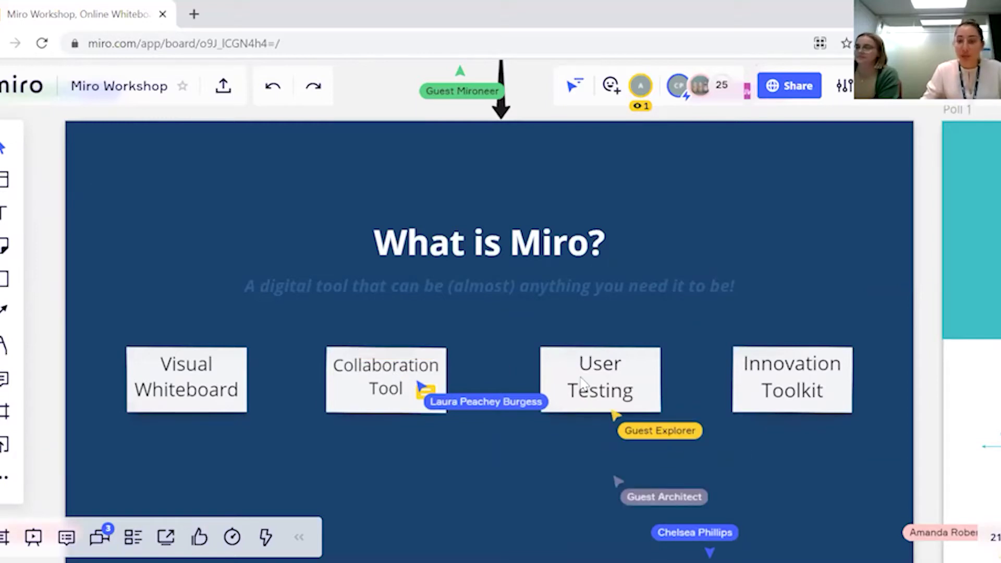
Step: Pan down and right to centre the Why use Miro? frame with Poll 1 beneath it
{"action": "scroll", "coordinate": [156, 398], "scroll_direction": "down", "scroll_amount": 2}
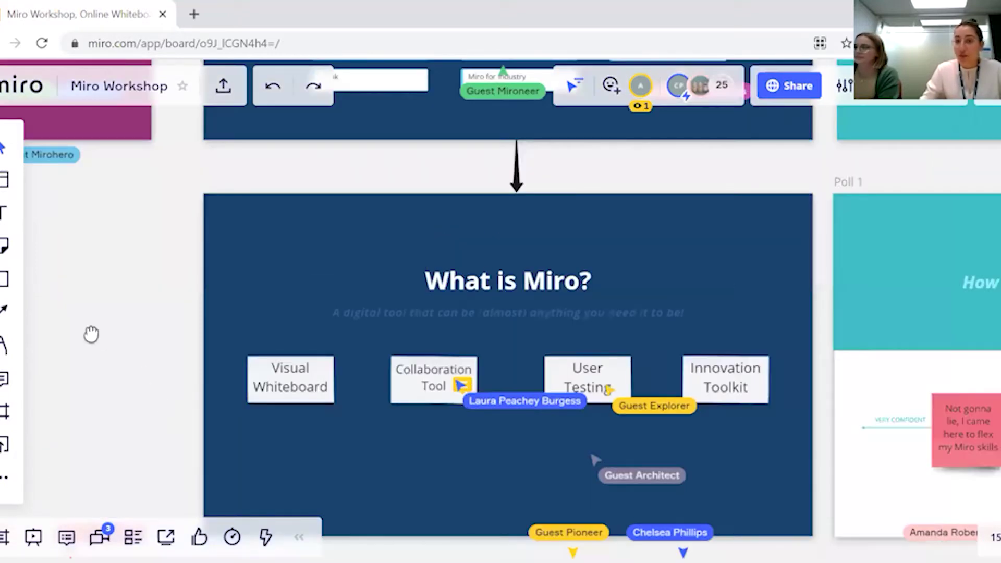
{"action": "scroll", "coordinate": [91, 334], "scroll_direction": "down", "scroll_amount": 2}
{"action": "scroll", "coordinate": [139, 330], "scroll_direction": "right", "scroll_amount": 1}
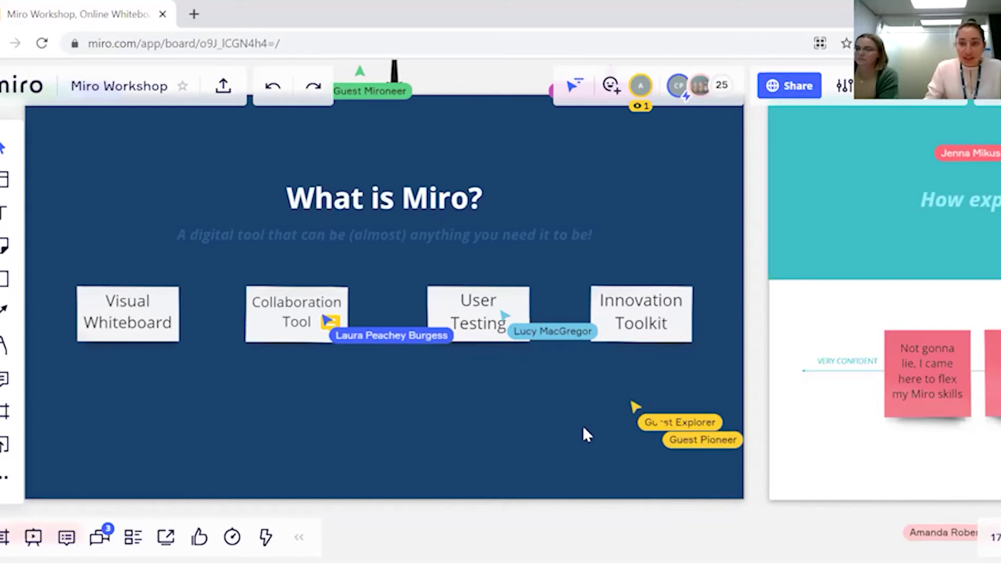
{"action": "scroll", "coordinate": [583, 426], "scroll_direction": "down", "scroll_amount": 5}
{"action": "scroll", "coordinate": [636, 286], "scroll_direction": "down", "scroll_amount": 2}
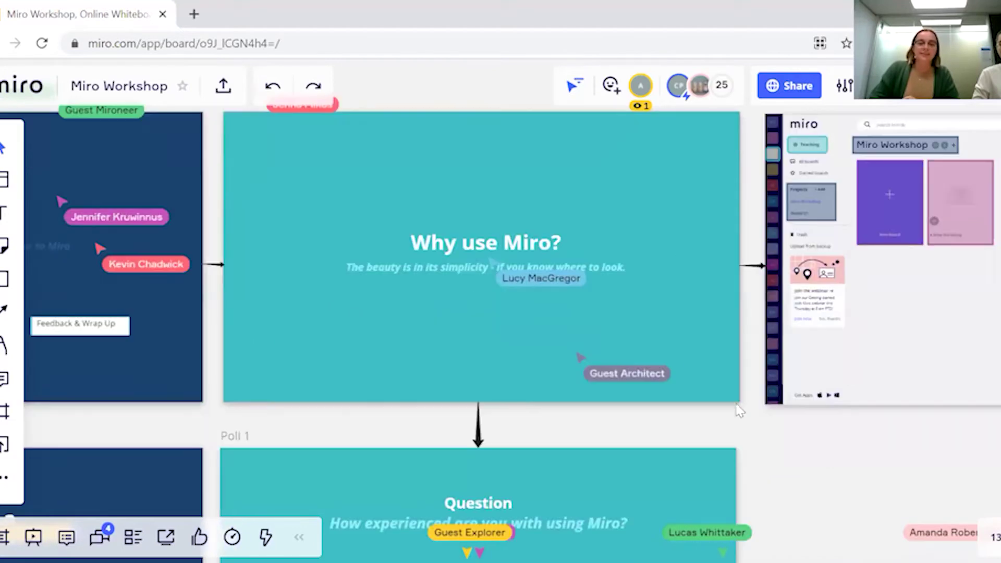
Step: Frame the Poll 1 question with its five answer notes from very confident to not confident
{"action": "scroll", "coordinate": [798, 282], "scroll_direction": "down", "scroll_amount": 3}
{"action": "scroll", "coordinate": [797, 254], "scroll_direction": "down", "scroll_amount": 3}
{"action": "scroll", "coordinate": [796, 254], "scroll_direction": "left", "scroll_amount": 1}
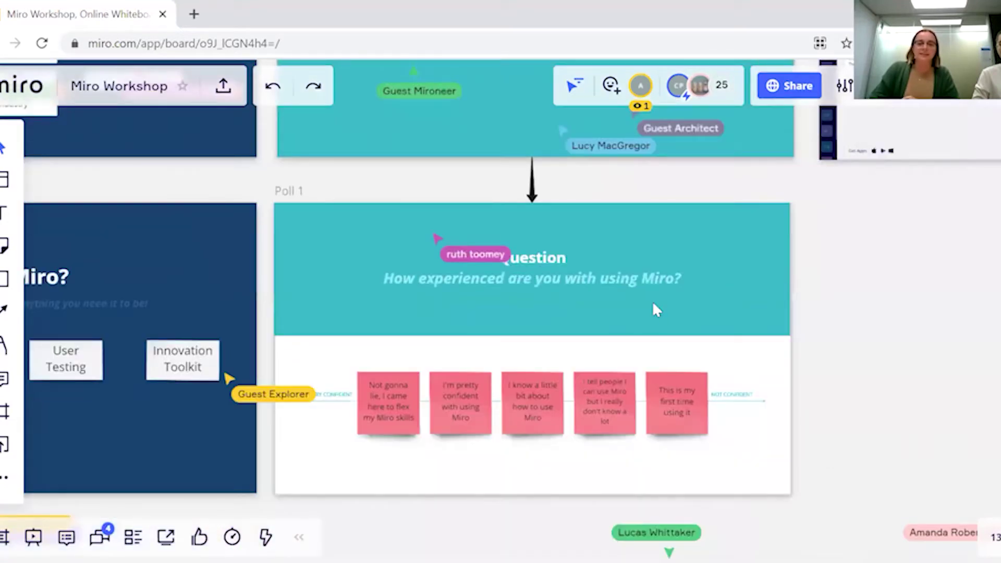
{"action": "scroll", "coordinate": [652, 301], "scroll_direction": "down", "scroll_amount": 1}
{"action": "scroll", "coordinate": [686, 301], "scroll_direction": "up", "scroll_amount": 2}
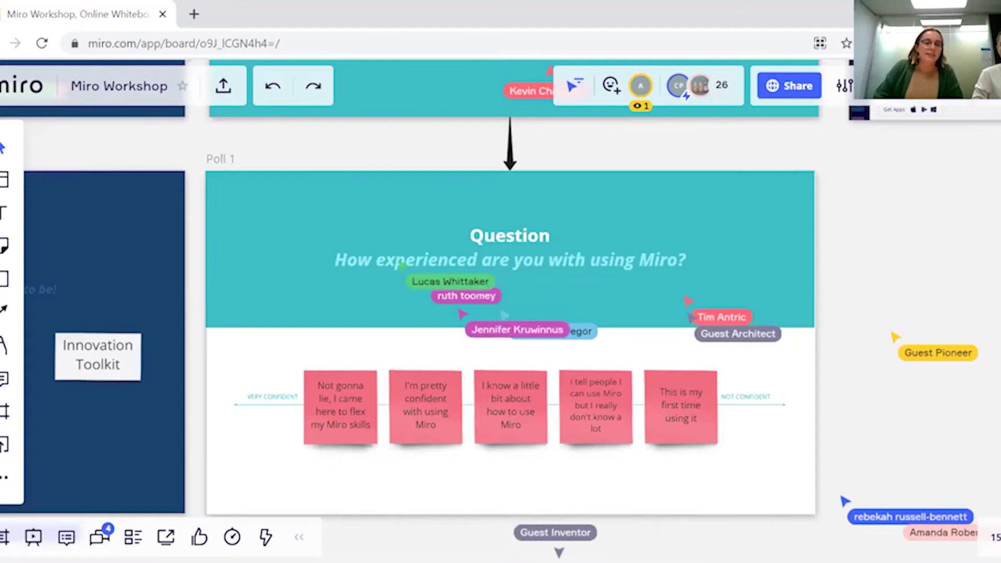
Step: Close the Voting panel and restore the hidden board interface with Ctrl+\
{"action": "left_click", "coordinate": [199, 536]}
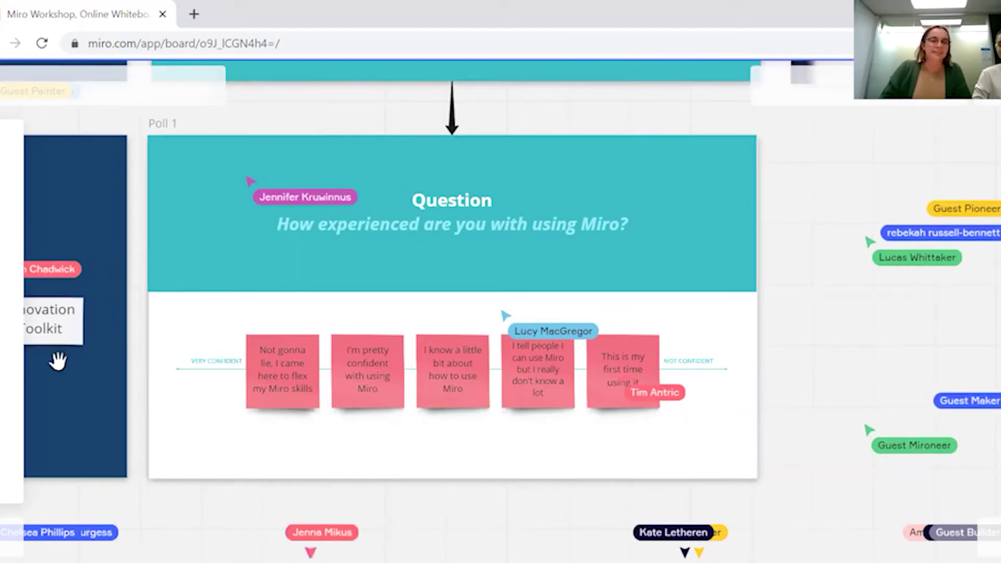
{"action": "key", "text": "ctrl+backslash"}
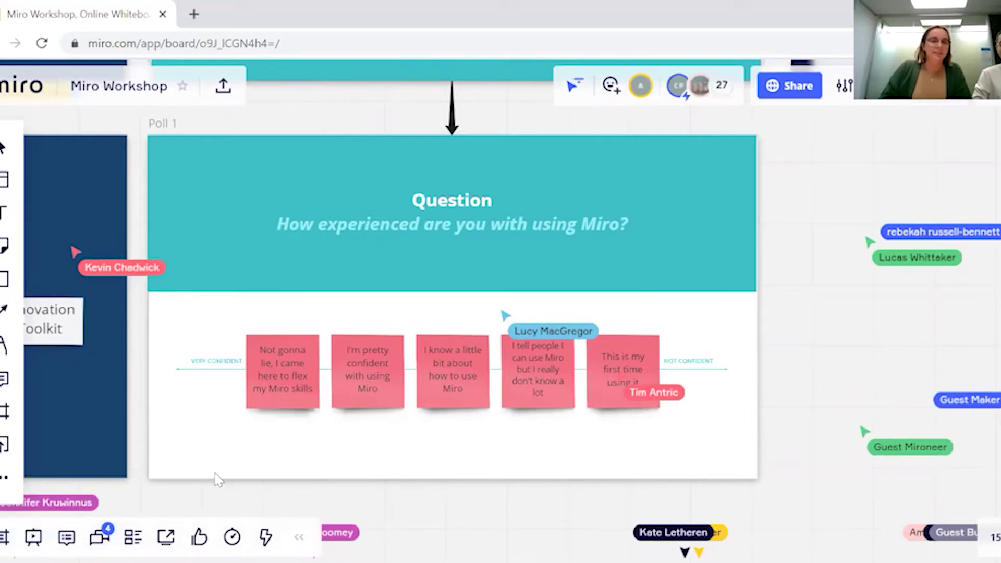
Step: Create a new Voting 2 session and set its duration to 15 minutes
{"action": "left_click", "coordinate": [199, 537]}
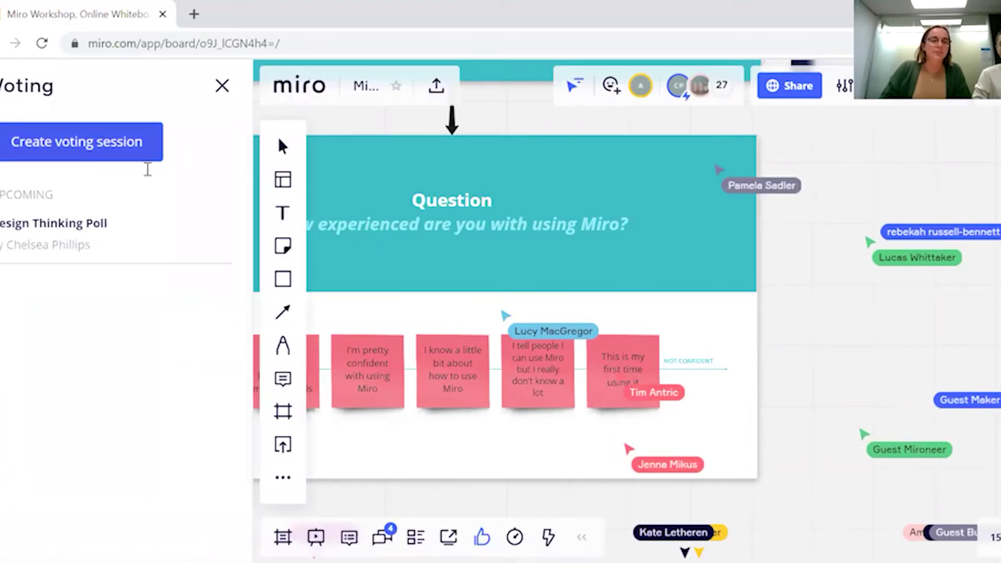
{"action": "left_click", "coordinate": [146, 156]}
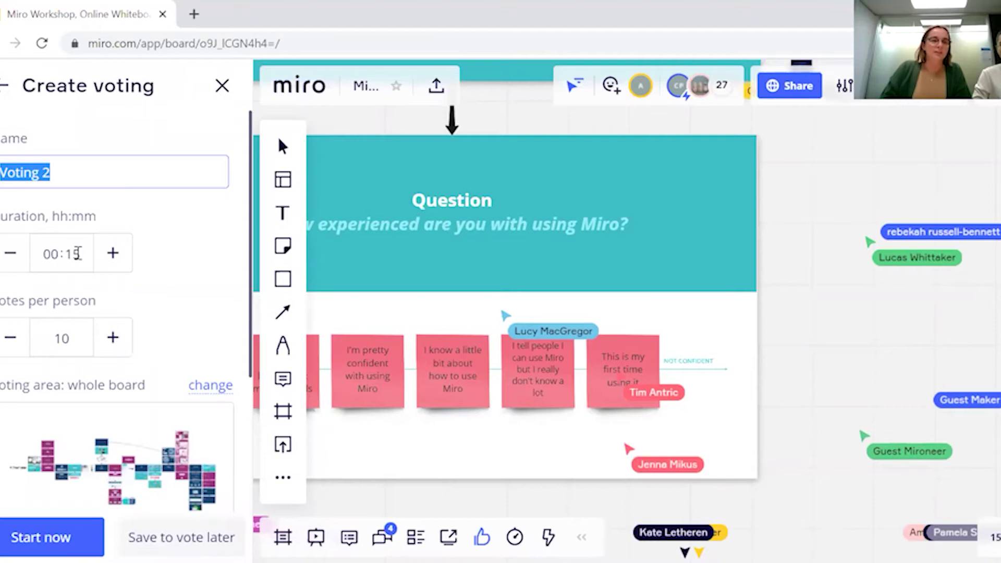
{"action": "left_click", "coordinate": [73, 250]}
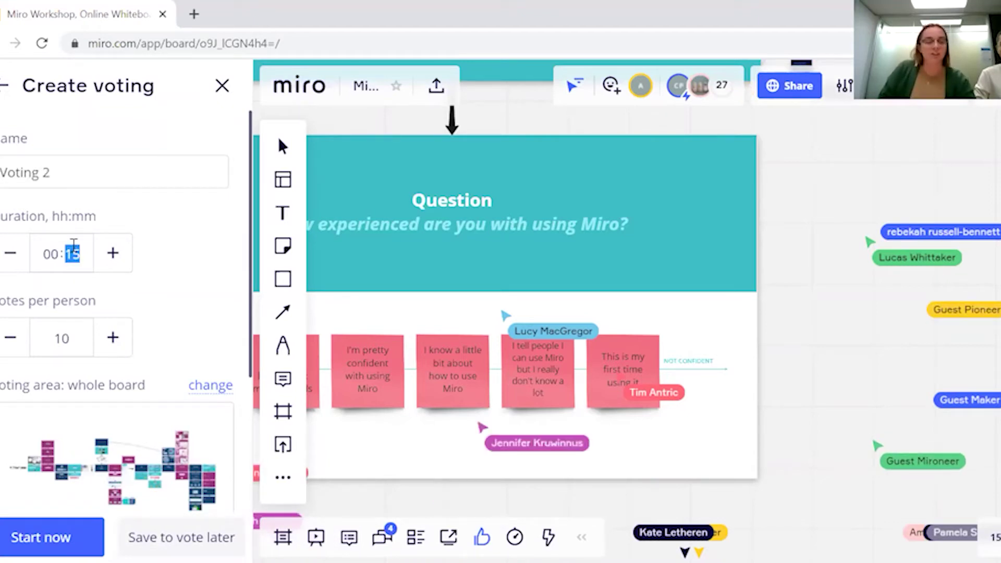
{"action": "type", "text": "1"}
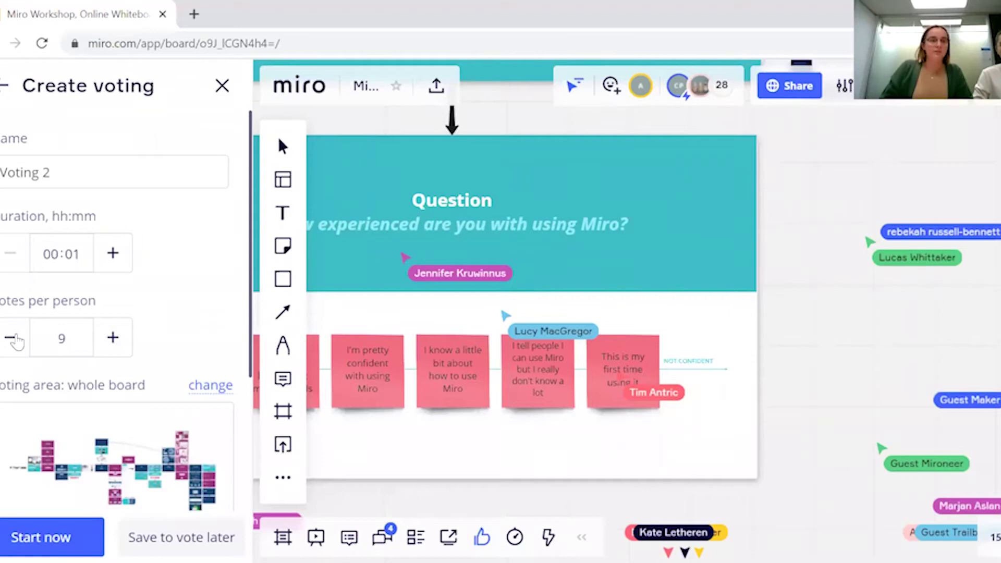
Step: Lower the session's votes per person with the minus button, restarting the session setup once
{"action": "left_click", "coordinate": [10, 338]}
{"action": "left_click", "coordinate": [10, 338]}
{"action": "left_click", "coordinate": [10, 337]}
{"action": "left_click", "coordinate": [10, 338]}
{"action": "left_click", "coordinate": [10, 338]}
{"action": "left_click", "coordinate": [11, 338]}
{"action": "left_click", "coordinate": [10, 338]}
{"action": "left_click", "coordinate": [10, 337]}
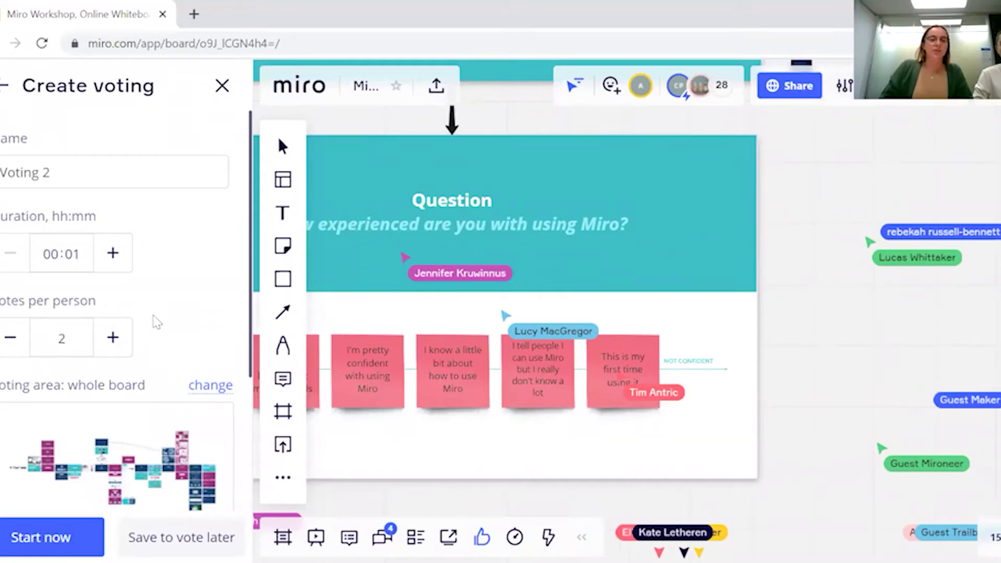
{"action": "scroll", "coordinate": [151, 321], "scroll_direction": "down", "scroll_amount": 2}
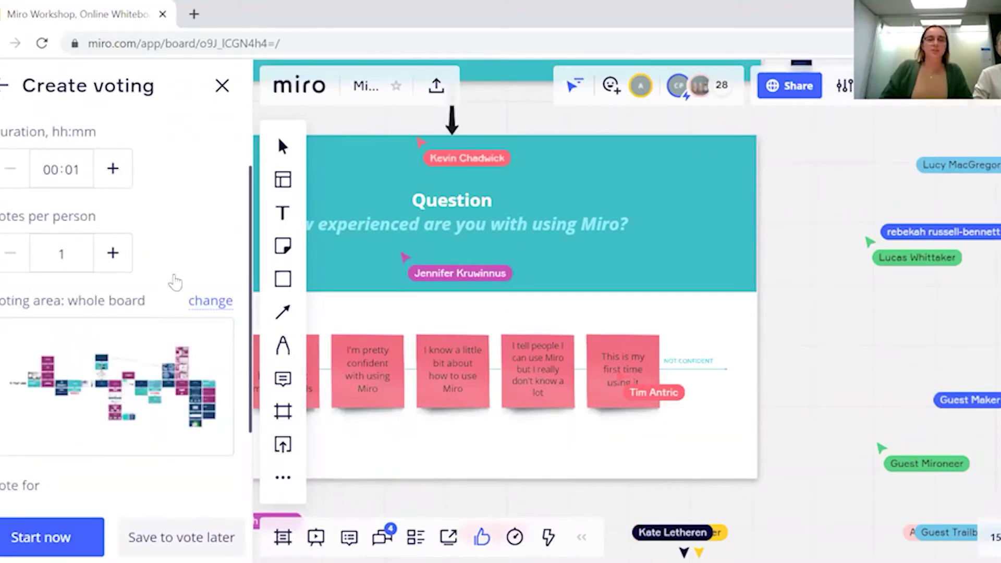
{"action": "scroll", "coordinate": [175, 277], "scroll_direction": "down", "scroll_amount": 2}
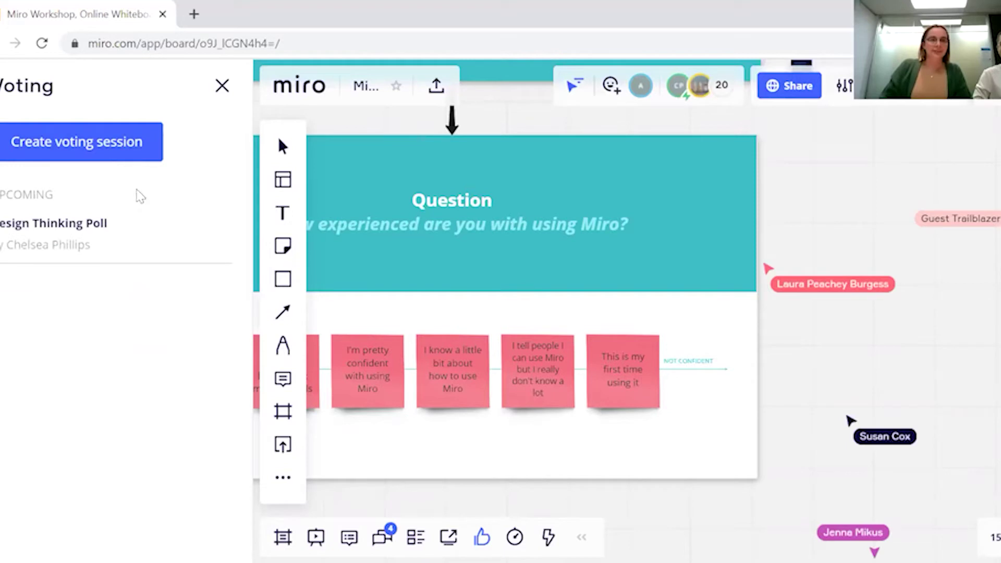
{"action": "left_click", "coordinate": [138, 154]}
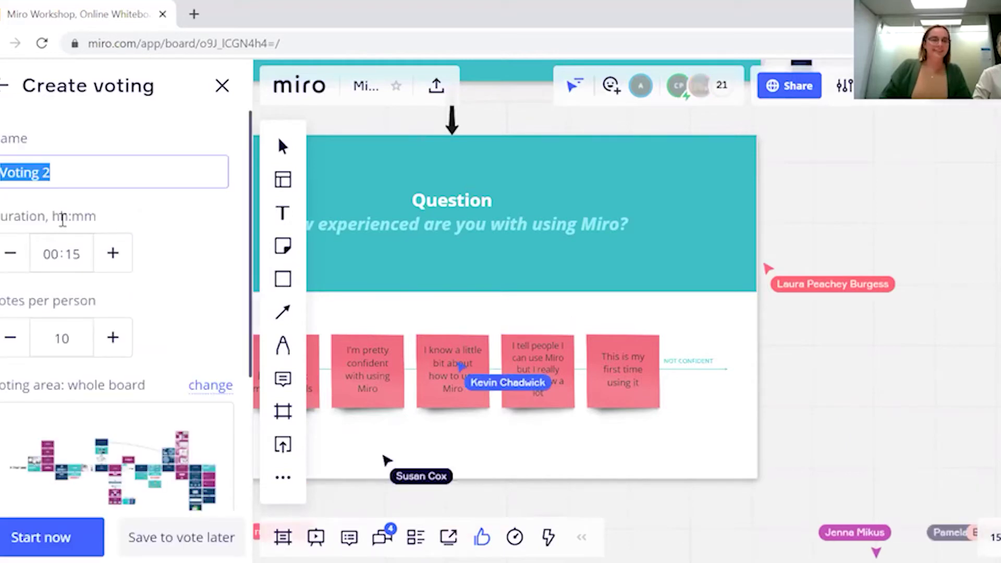
{"action": "scroll", "coordinate": [63, 219], "scroll_direction": "down", "scroll_amount": 1}
{"action": "left_click", "coordinate": [10, 304]}
{"action": "left_click", "coordinate": [11, 304]}
{"action": "left_click", "coordinate": [11, 305]}
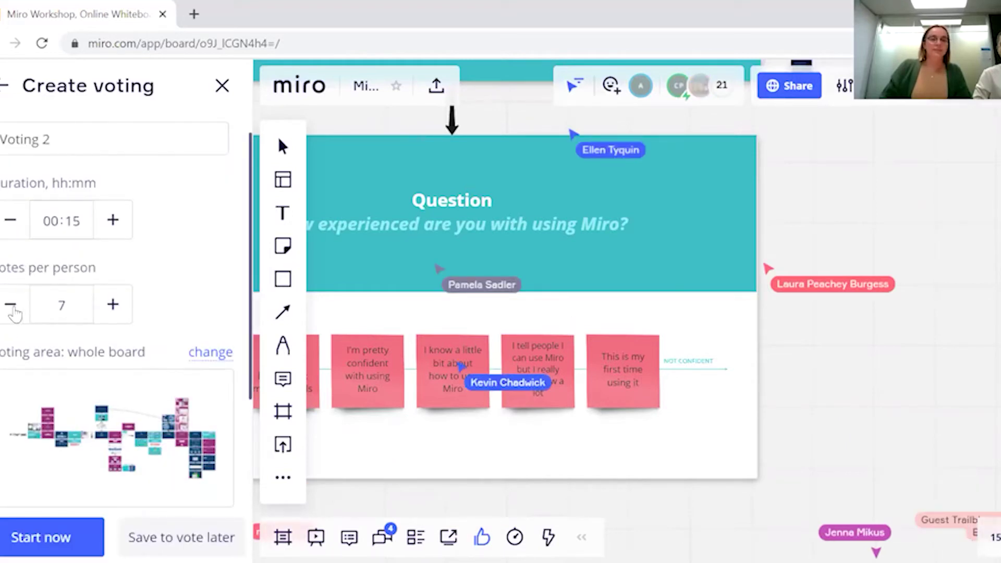
{"action": "left_click", "coordinate": [10, 304]}
{"action": "left_click", "coordinate": [11, 304]}
{"action": "left_click", "coordinate": [11, 305]}
{"action": "left_click", "coordinate": [11, 304]}
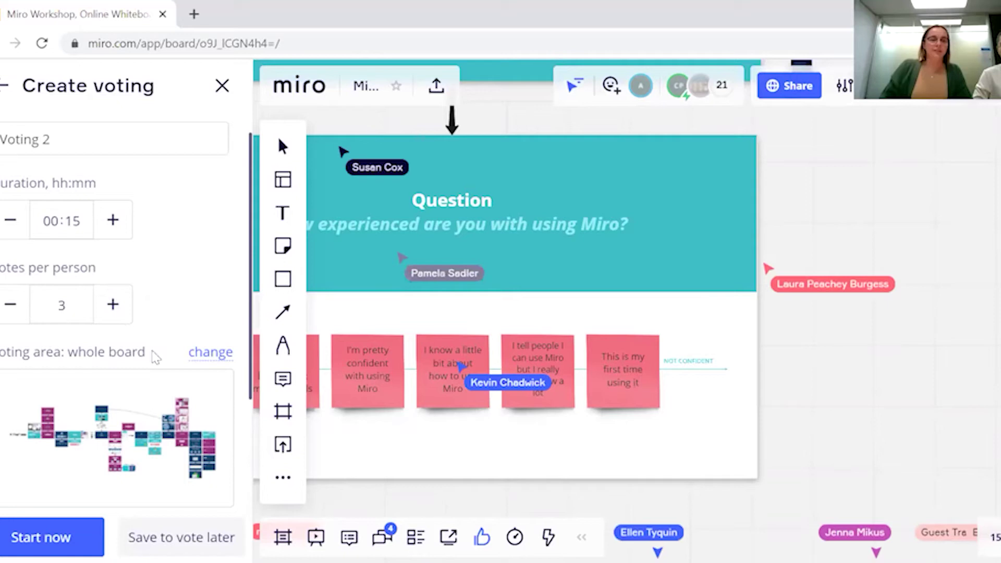
Step: Restrict Voting 2 to sticky notes inside the Poll 1 question frame and start it immediately
{"action": "left_click", "coordinate": [209, 360]}
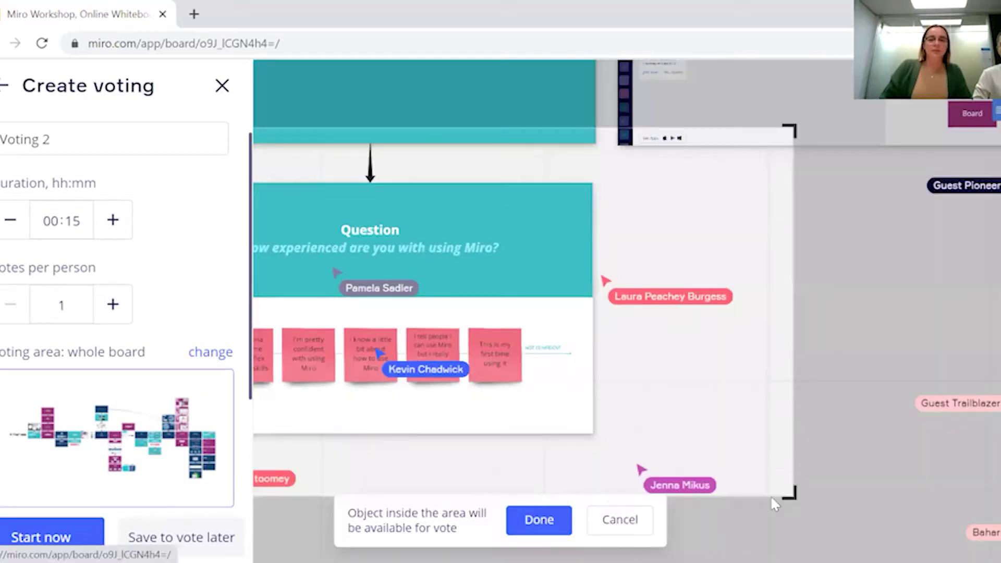
{"action": "left_click_drag", "start_coordinate": [774, 501], "coordinate": [621, 447]}
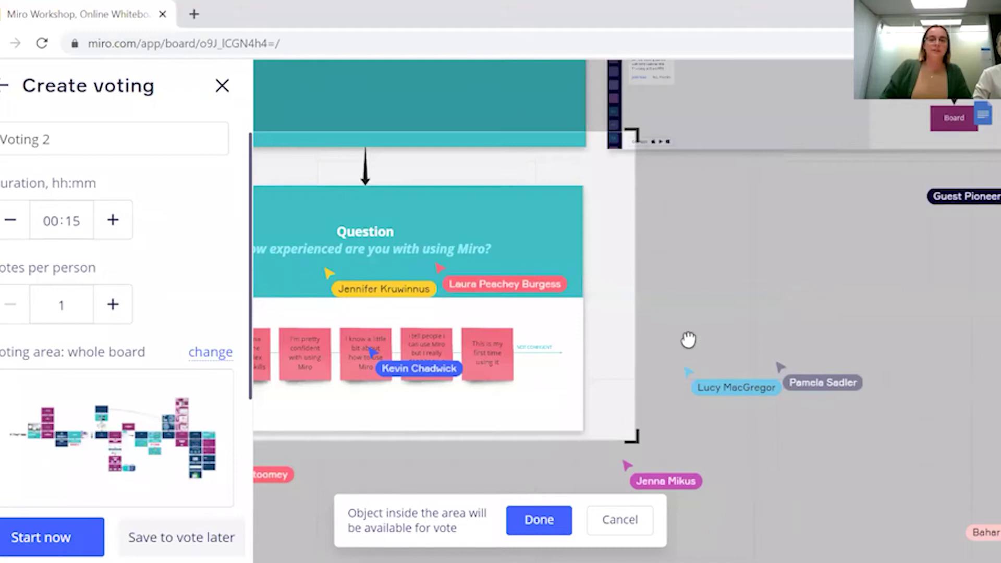
{"action": "scroll", "coordinate": [365, 172], "scroll_direction": "left", "scroll_amount": 3}
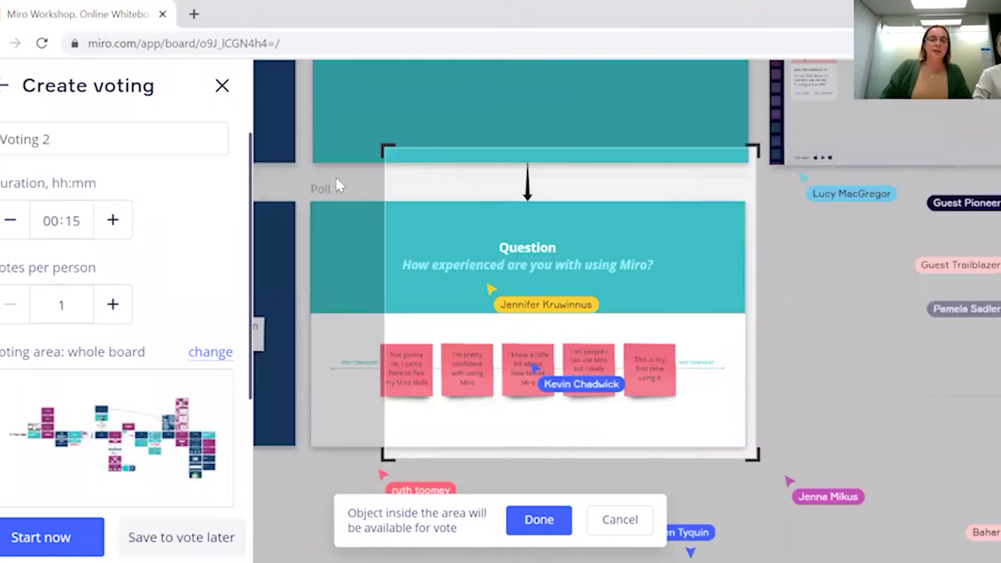
{"action": "left_click", "coordinate": [309, 210]}
{"action": "scroll", "coordinate": [152, 326], "scroll_direction": "down", "scroll_amount": 3}
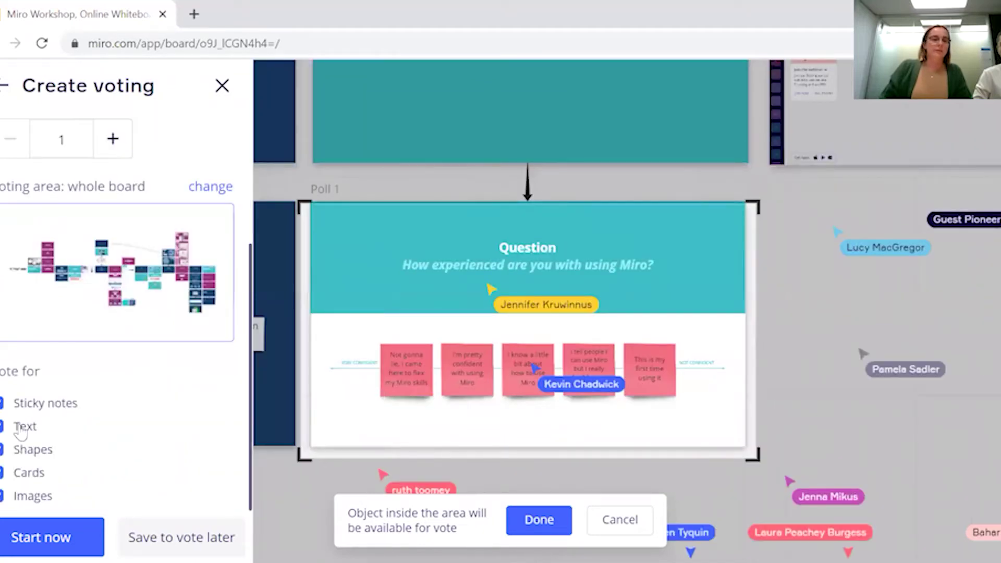
{"action": "left_click", "coordinate": [23, 427]}
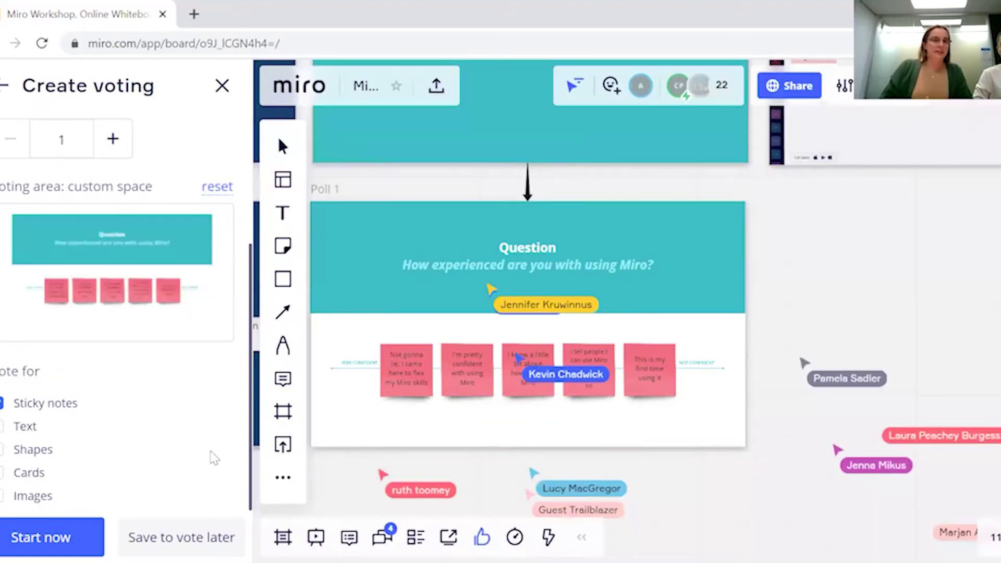
{"action": "left_click", "coordinate": [52, 537]}
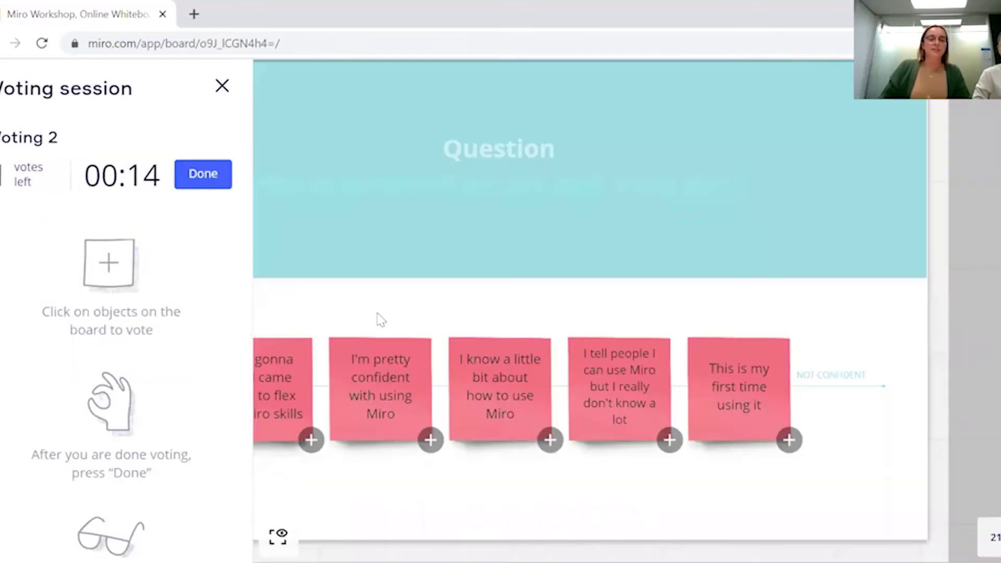
Step: Cast votes on the Poll 1 sticky notes, then choose Done to end Voting 2
{"action": "left_click", "coordinate": [302, 451]}
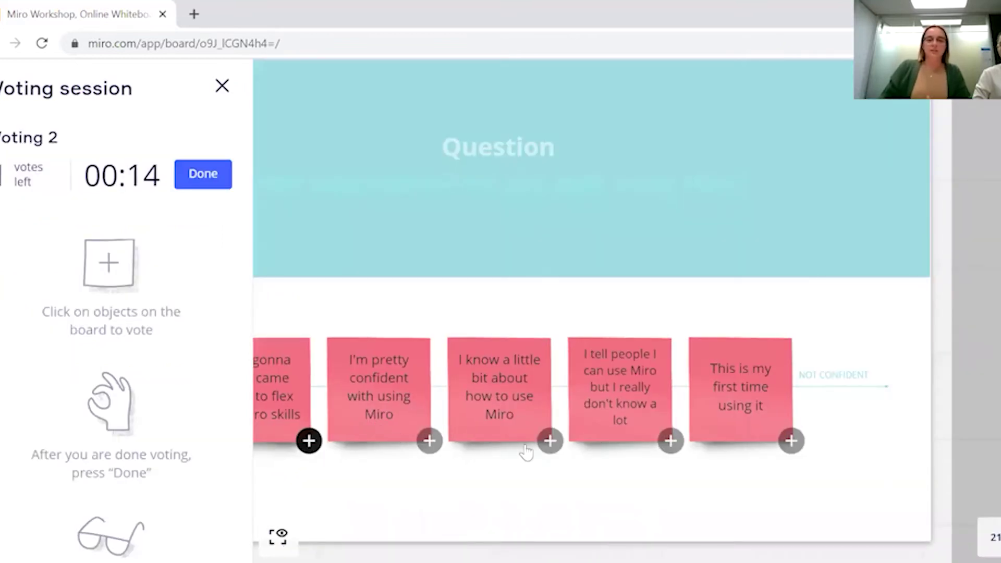
{"action": "left_click", "coordinate": [547, 443]}
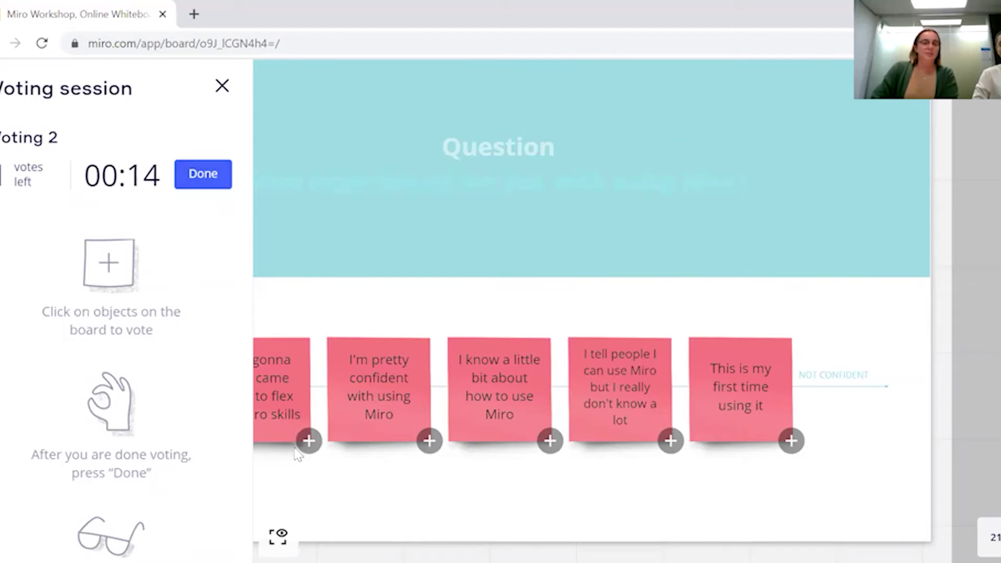
{"action": "left_click", "coordinate": [309, 441]}
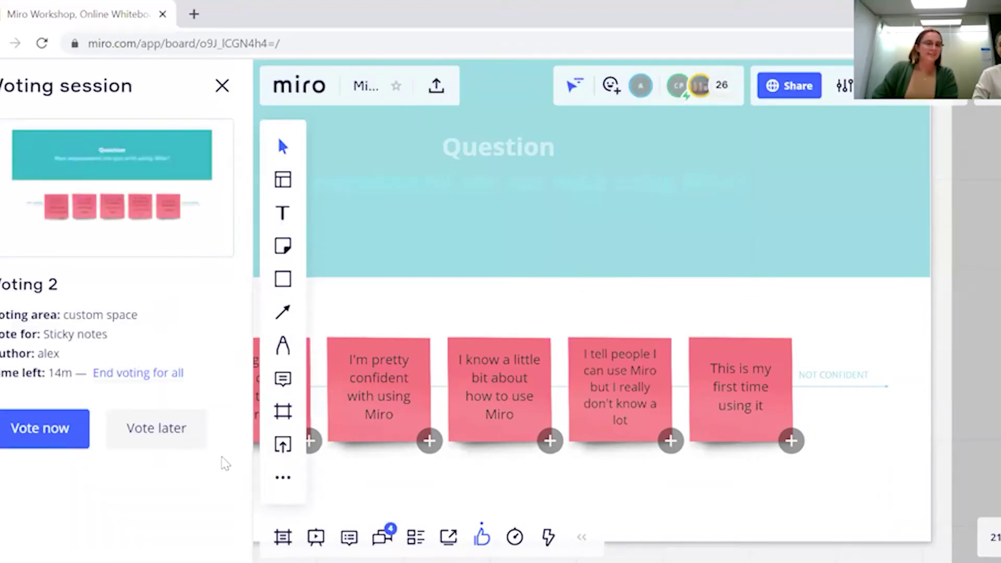
{"action": "left_click", "coordinate": [68, 436]}
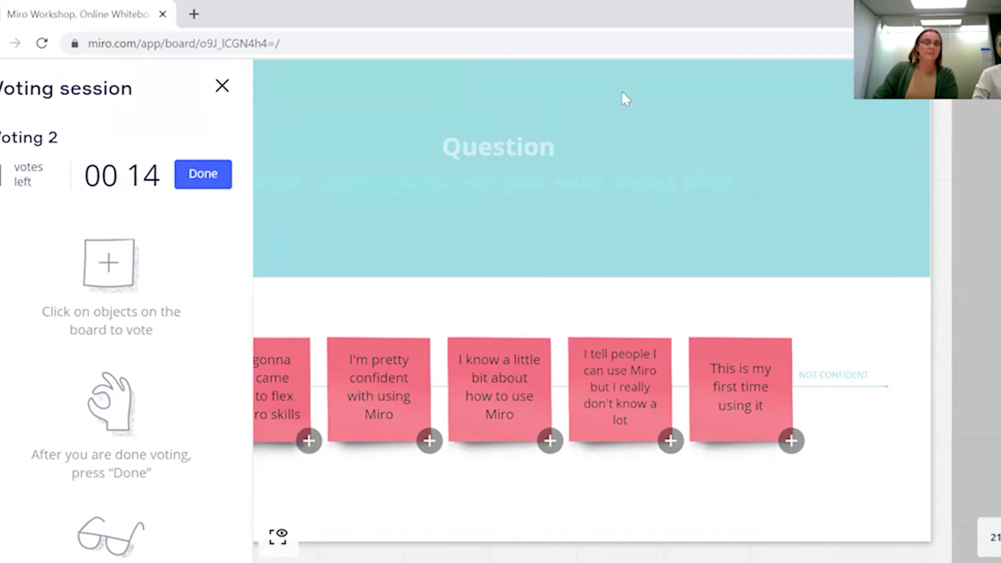
{"action": "left_click", "coordinate": [199, 183]}
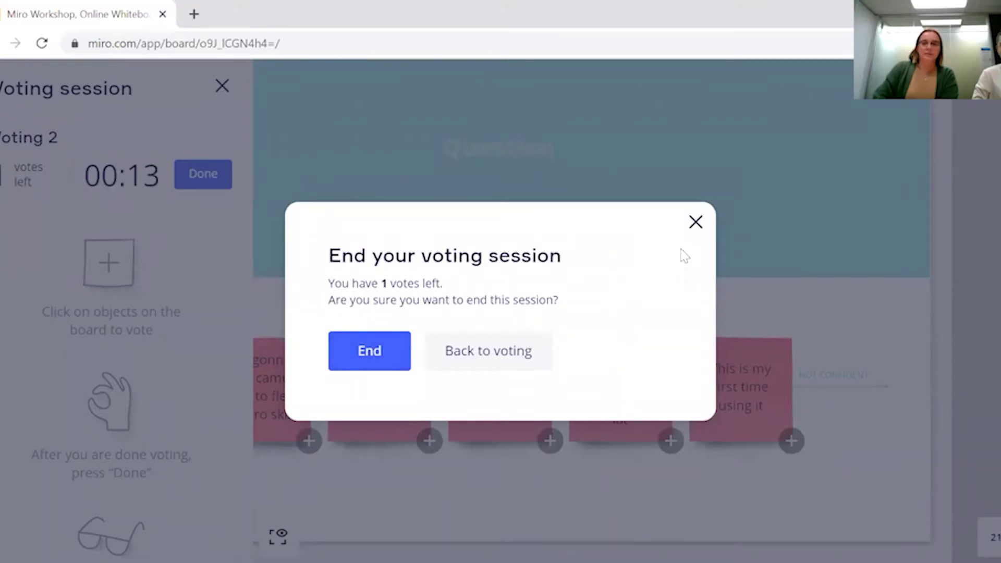
Step: Cancel ending Voting 2 and close the voting session panel, revealing the full Poll 1 frame
{"action": "left_click", "coordinate": [695, 223]}
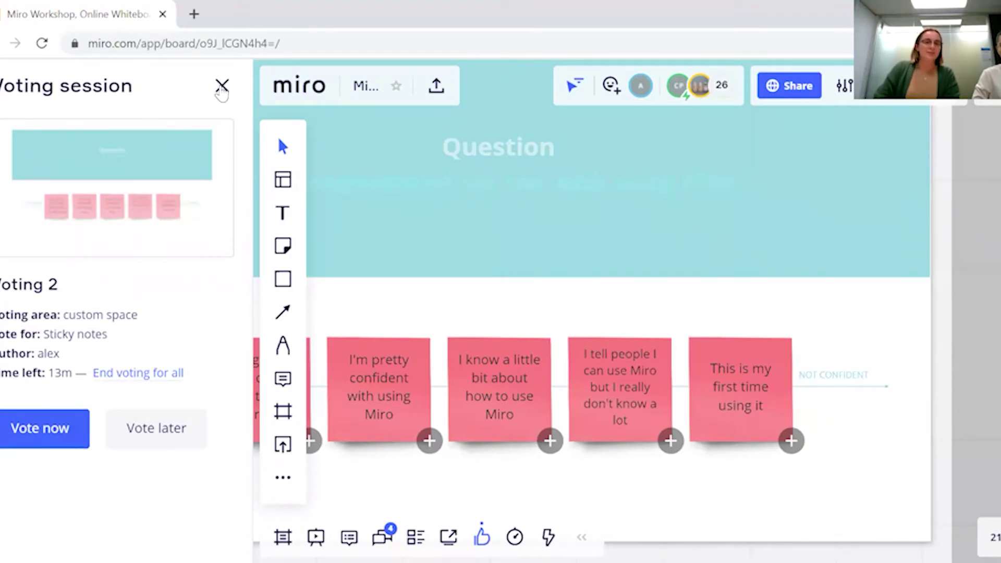
{"action": "left_click", "coordinate": [222, 86]}
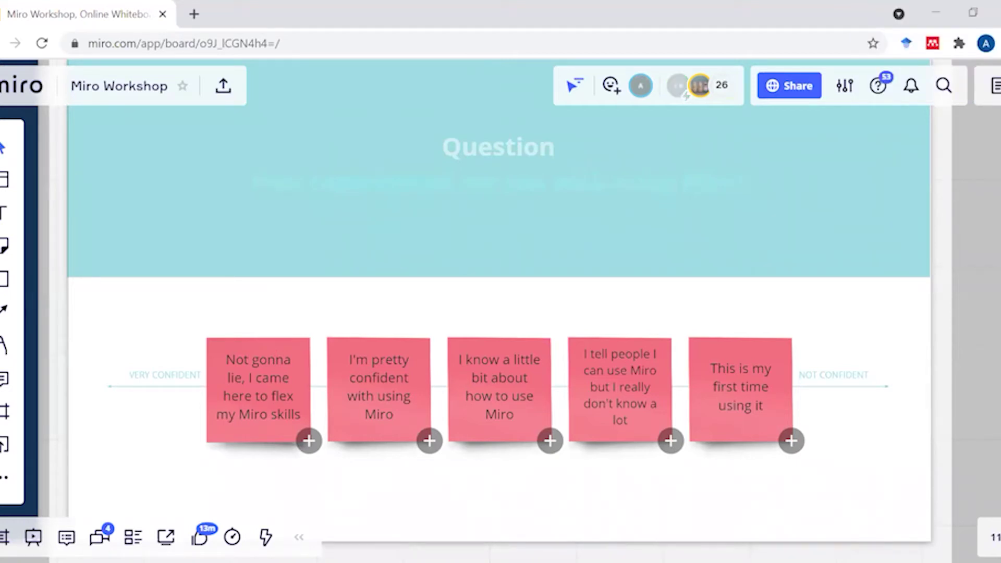
Step: Switch to the select tool while participants add answer notes under the Poll 1 options
{"action": "left_click", "coordinate": [3, 147]}
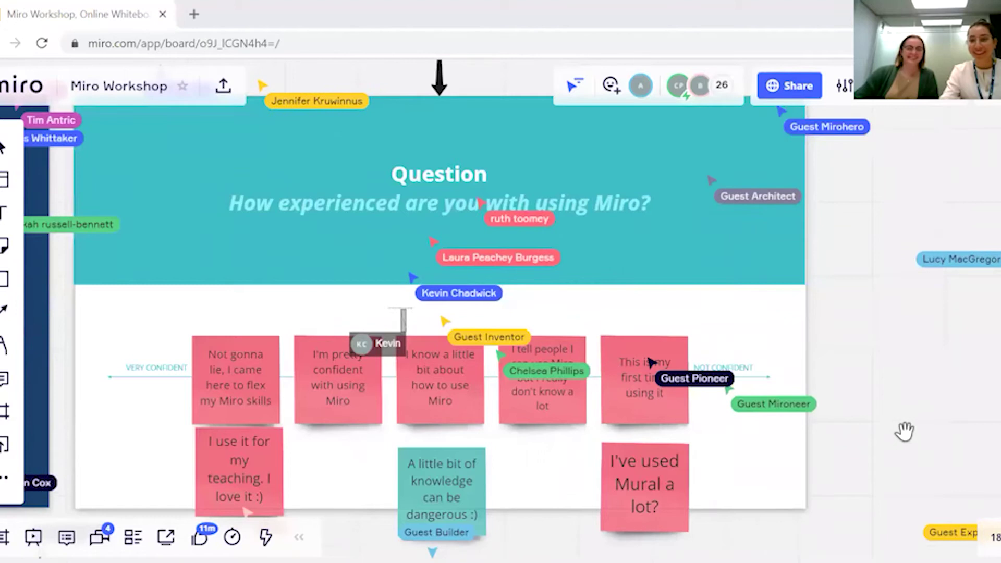
{"action": "left_click_drag", "start_coordinate": [899, 417], "coordinate": [934, 382]}
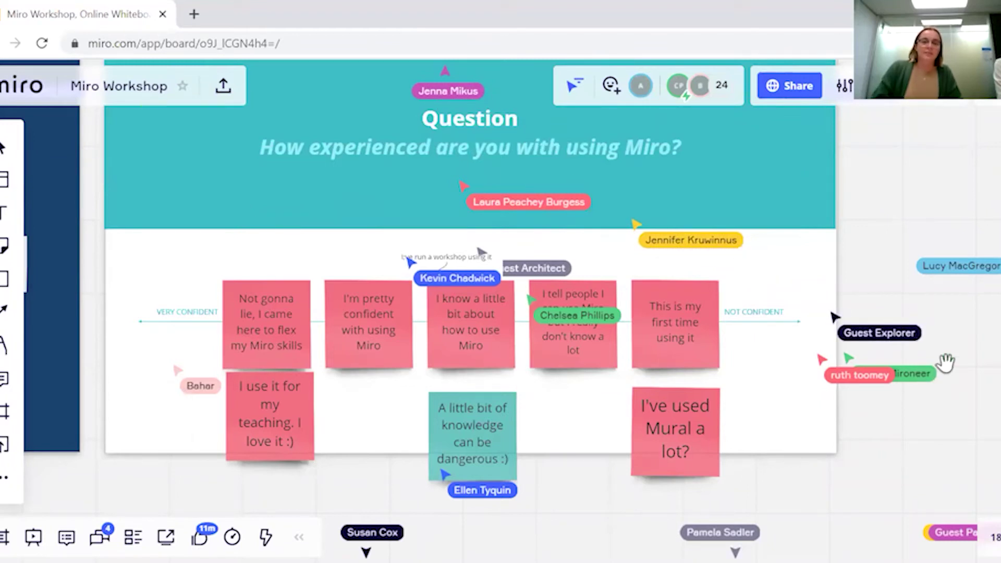
Step: Zoom out, pan right and zoom in on the Miro Content Hierarchy frame
{"action": "scroll", "coordinate": [609, 242], "scroll_direction": "down", "scroll_amount": 5}
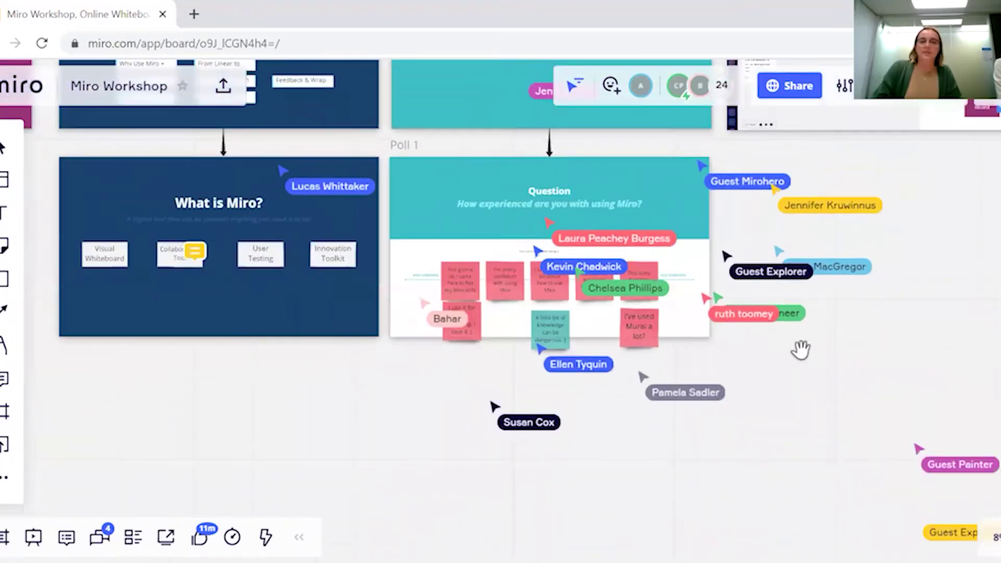
{"action": "scroll", "coordinate": [709, 428], "scroll_direction": "up", "scroll_amount": 5}
{"action": "scroll", "coordinate": [709, 428], "scroll_direction": "right", "scroll_amount": 5}
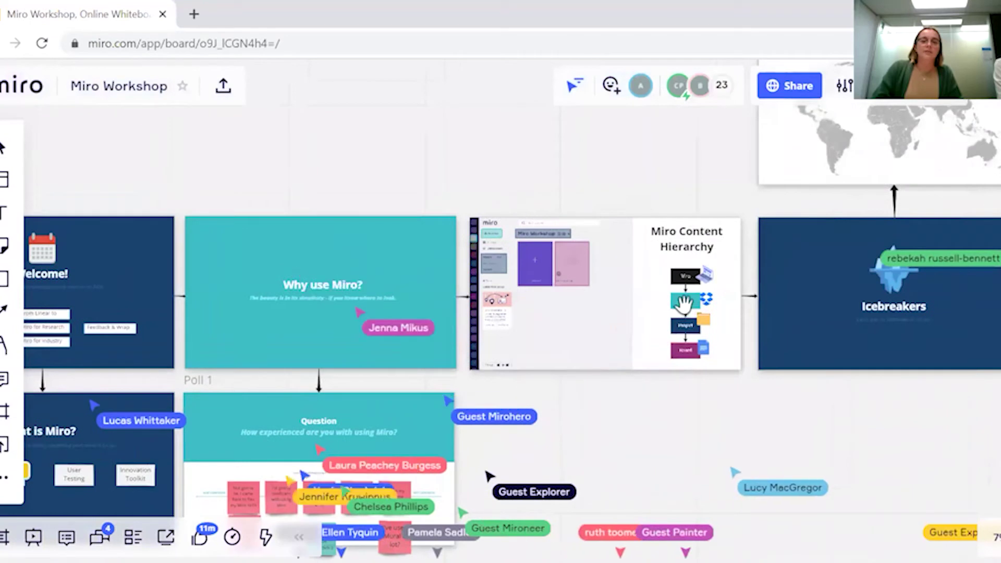
{"action": "scroll", "coordinate": [674, 304], "scroll_direction": "up", "scroll_amount": 5}
{"action": "scroll", "coordinate": [674, 303], "scroll_direction": "up", "scroll_amount": 3}
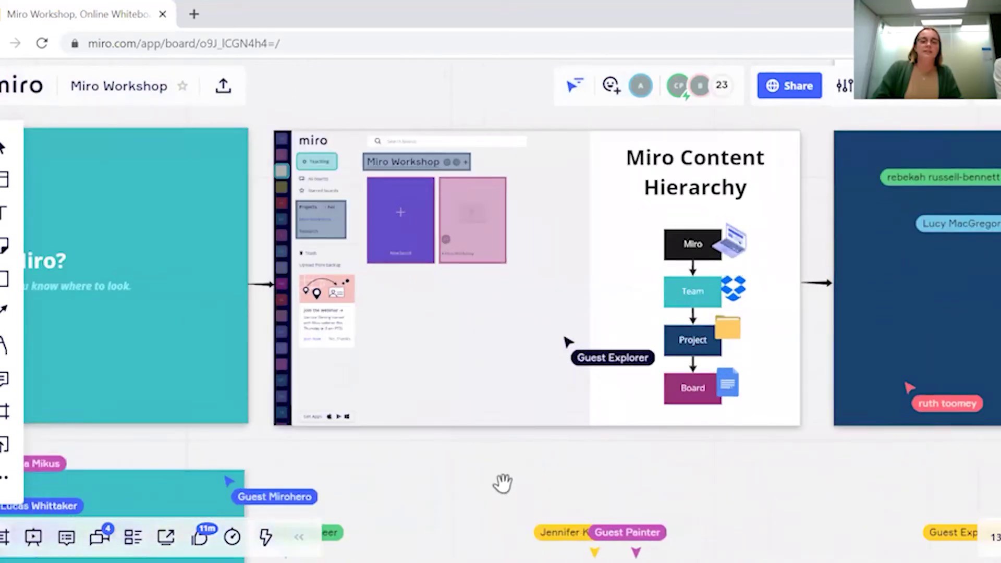
{"action": "scroll", "coordinate": [538, 413], "scroll_direction": "up", "scroll_amount": 2}
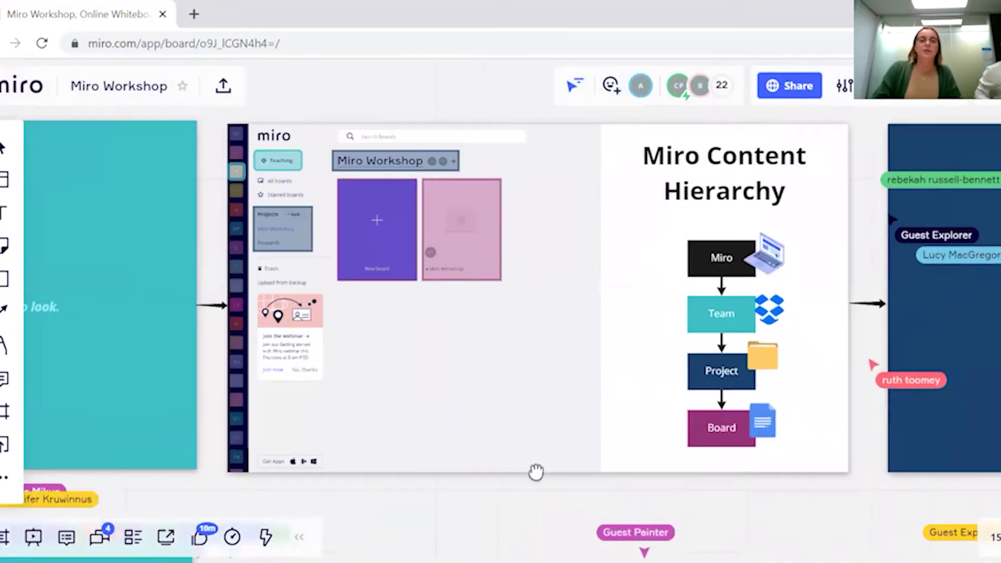
{"action": "scroll", "coordinate": [536, 472], "scroll_direction": "up", "scroll_amount": 1}
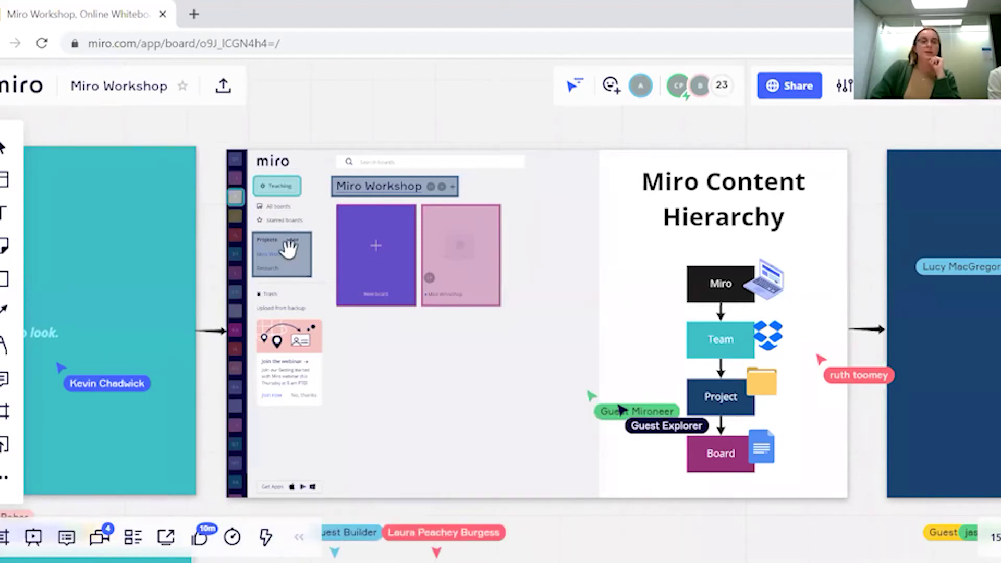
Step: Zoom into the dashboard screenshot in the Content Hierarchy frame and pan across it
{"action": "scroll", "coordinate": [288, 250], "scroll_direction": "up", "scroll_amount": 2}
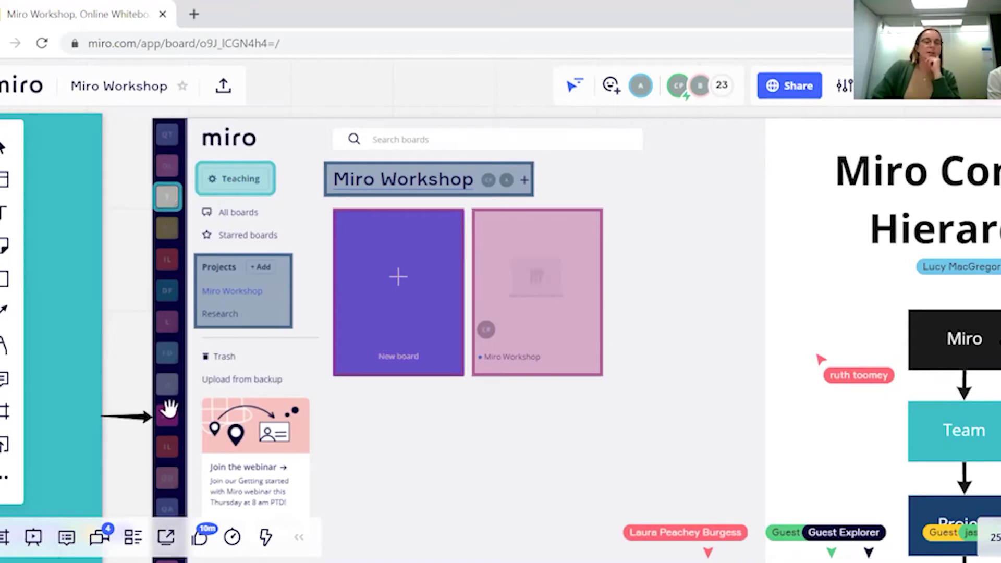
{"action": "left_click_drag", "start_coordinate": [109, 344], "coordinate": [91, 342]}
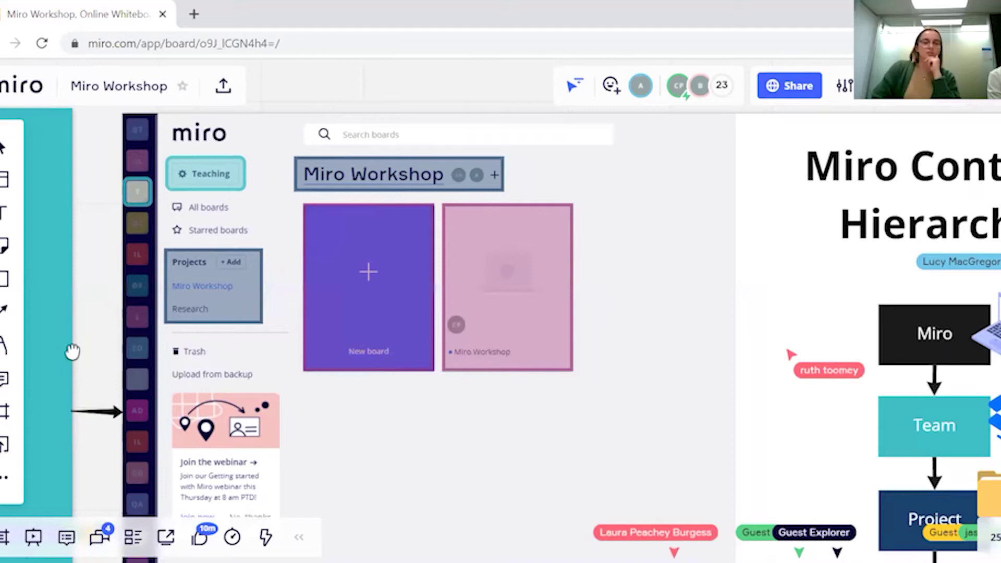
{"action": "scroll", "coordinate": [72, 352], "scroll_direction": "right", "scroll_amount": 1}
{"action": "scroll", "coordinate": [108, 249], "scroll_direction": "right", "scroll_amount": 1}
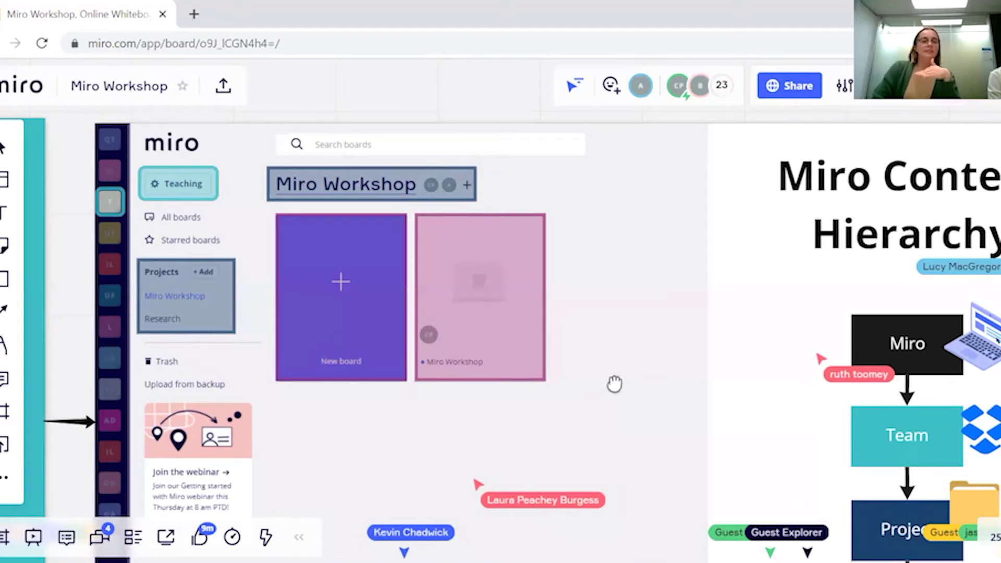
{"action": "left_click_drag", "start_coordinate": [614, 384], "coordinate": [600, 375]}
Step: Pan onward to the Icebreakers title frame
{"action": "scroll", "coordinate": [599, 377], "scroll_direction": "down", "scroll_amount": 2}
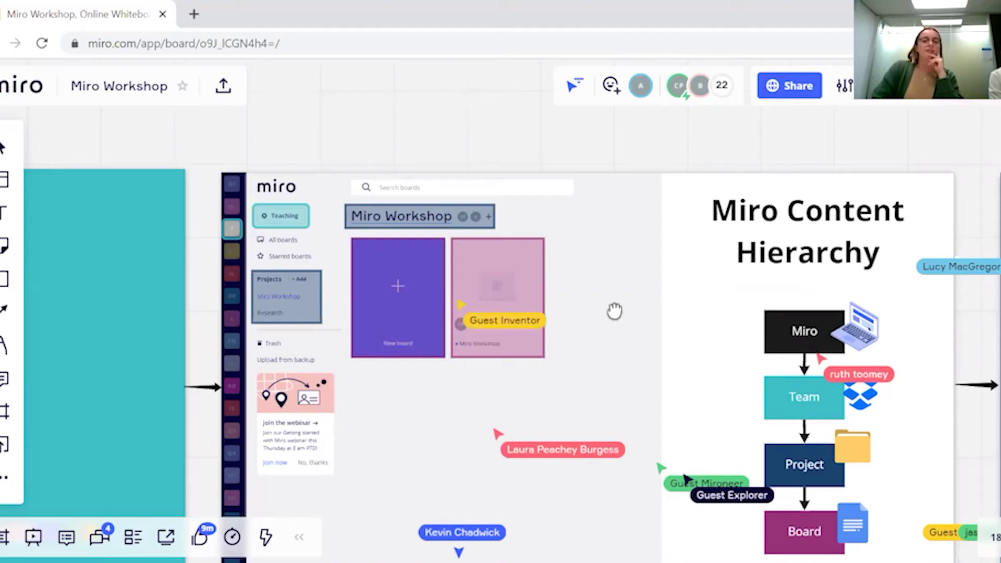
{"action": "scroll", "coordinate": [610, 317], "scroll_direction": "right", "scroll_amount": 3}
{"action": "scroll", "coordinate": [610, 316], "scroll_direction": "down", "scroll_amount": 2}
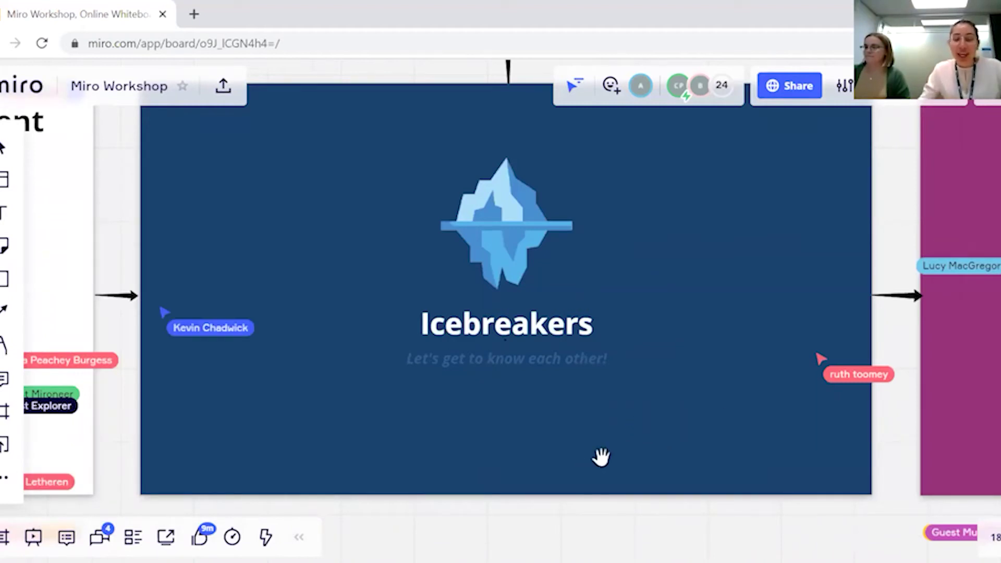
Step: Zoom out and pan up to the 'Where were you born?' world map above Icebreakers
{"action": "scroll", "coordinate": [600, 457], "scroll_direction": "down", "scroll_amount": 2}
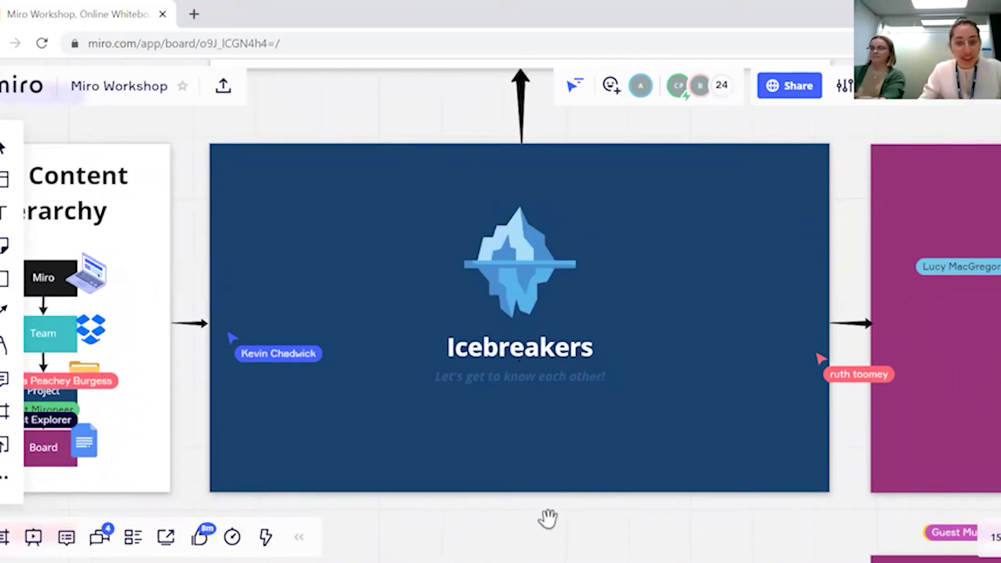
{"action": "scroll", "coordinate": [542, 521], "scroll_direction": "down", "scroll_amount": 1}
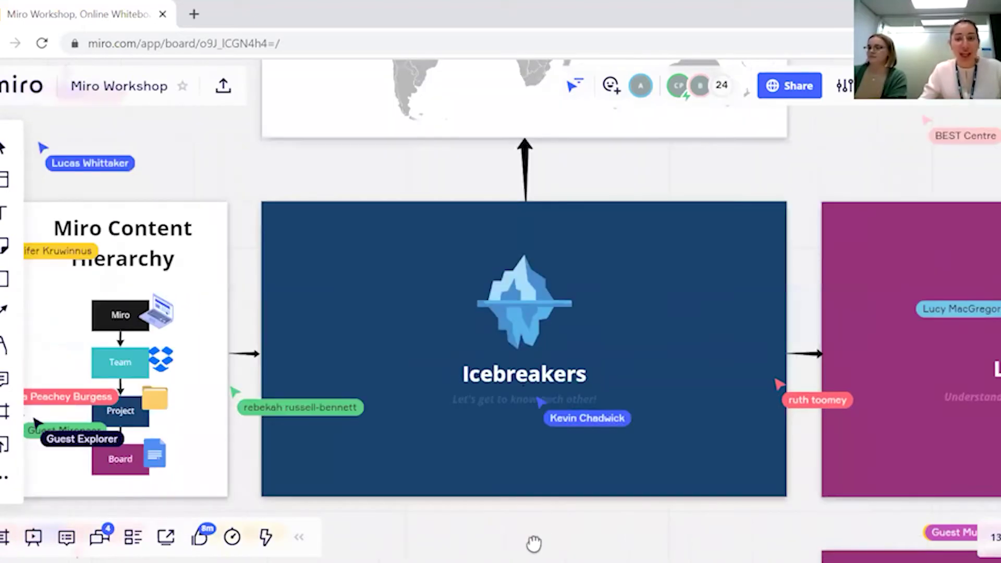
{"action": "scroll", "coordinate": [534, 544], "scroll_direction": "up", "scroll_amount": 1}
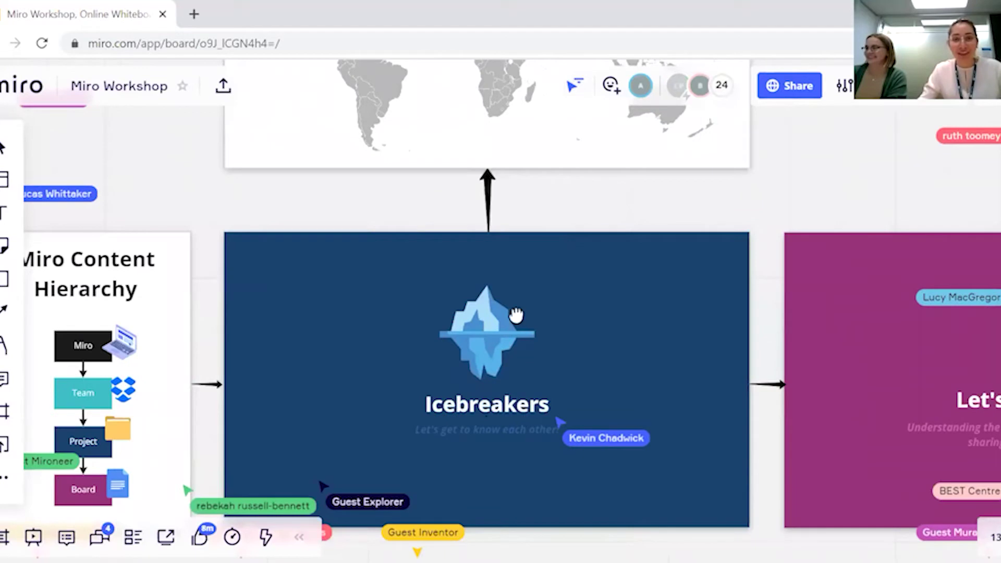
{"action": "scroll", "coordinate": [516, 315], "scroll_direction": "up", "scroll_amount": 2}
{"action": "scroll", "coordinate": [514, 392], "scroll_direction": "up", "scroll_amount": 3}
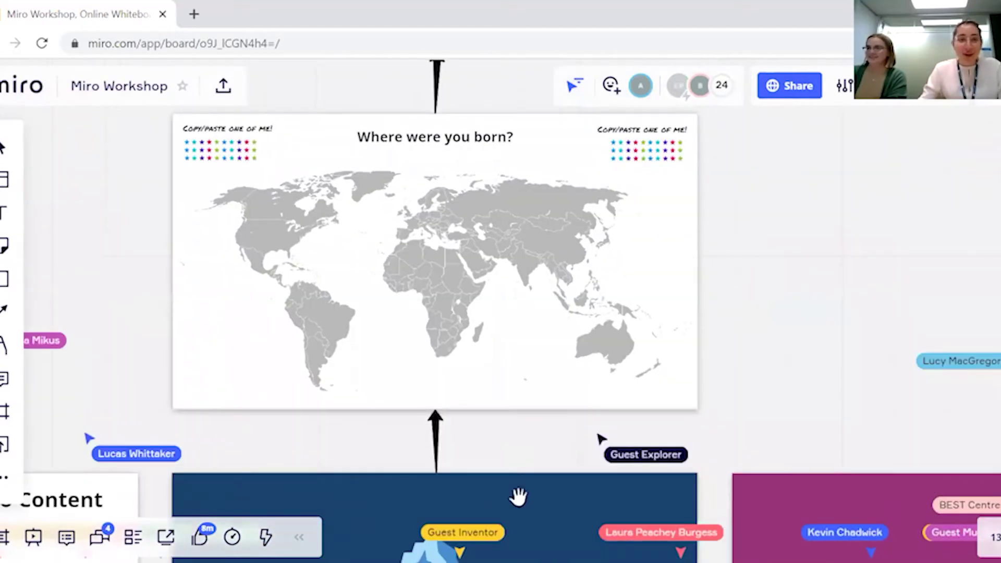
Step: Zoom into the copy/paste star grid and select one of the stars
{"action": "scroll", "coordinate": [479, 383], "scroll_direction": "up", "scroll_amount": 1}
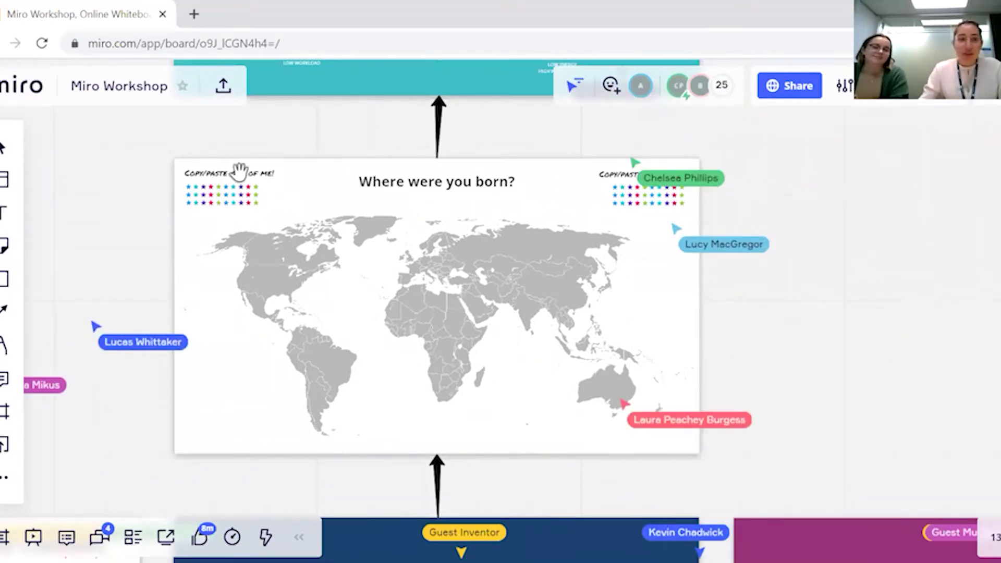
{"action": "scroll", "coordinate": [198, 207], "scroll_direction": "up", "scroll_amount": 1}
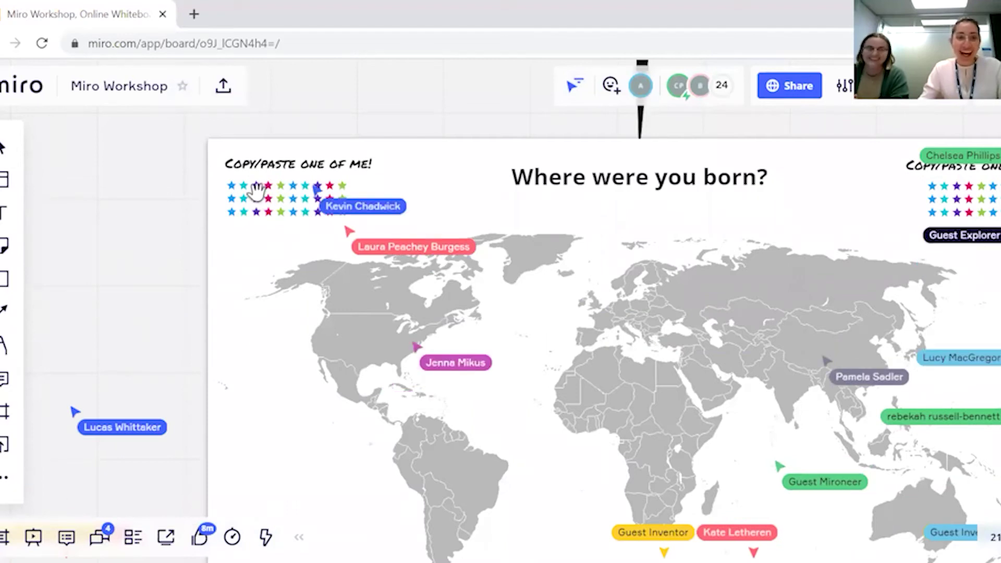
{"action": "scroll", "coordinate": [255, 194], "scroll_direction": "up", "scroll_amount": 2}
{"action": "scroll", "coordinate": [256, 198], "scroll_direction": "up", "scroll_amount": 1}
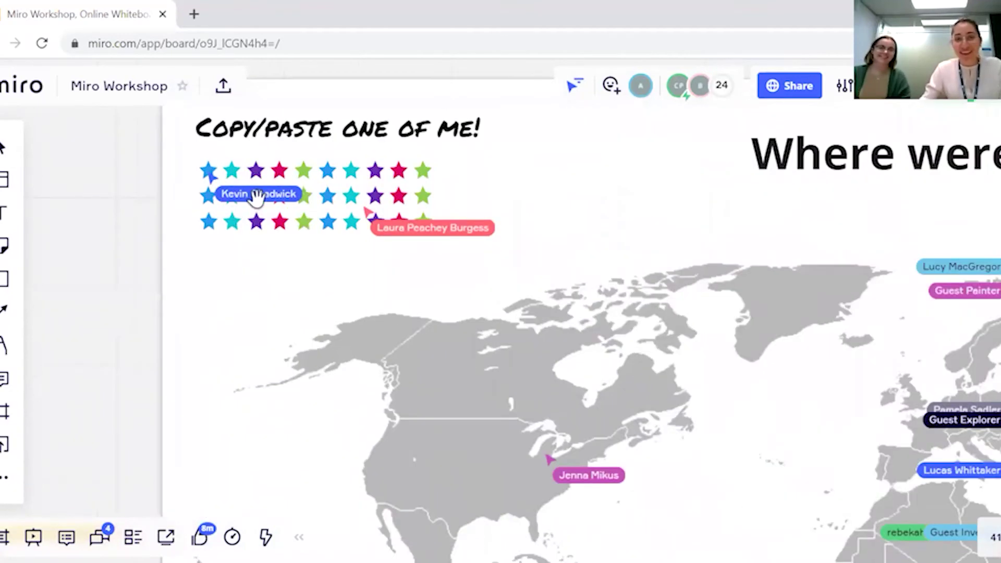
{"action": "left_click", "coordinate": [210, 222]}
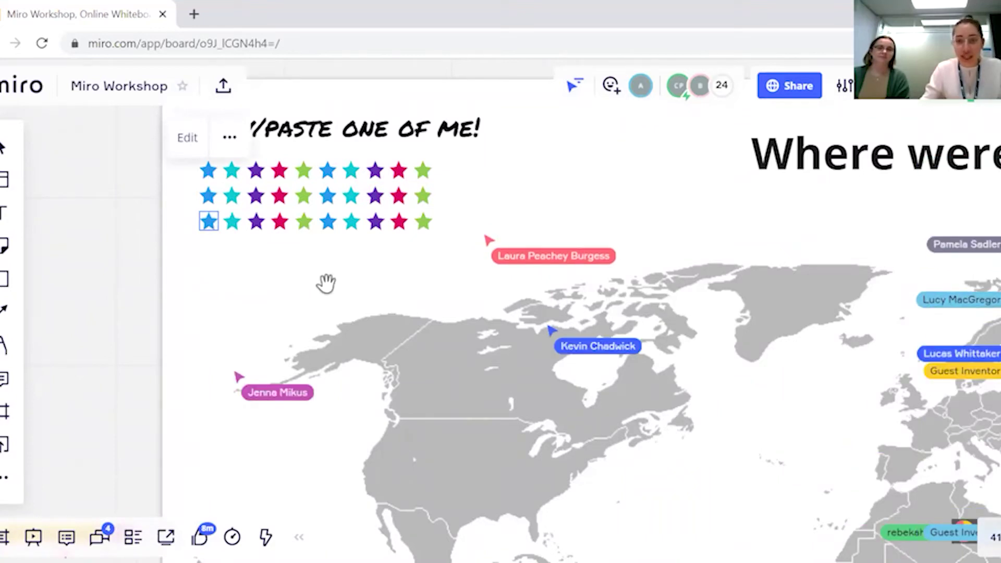
Step: Zoom back out to the full world map showing participants' birthplace stars
{"action": "scroll", "coordinate": [326, 286], "scroll_direction": "down", "scroll_amount": 3}
{"action": "scroll", "coordinate": [427, 348], "scroll_direction": "down", "scroll_amount": 2}
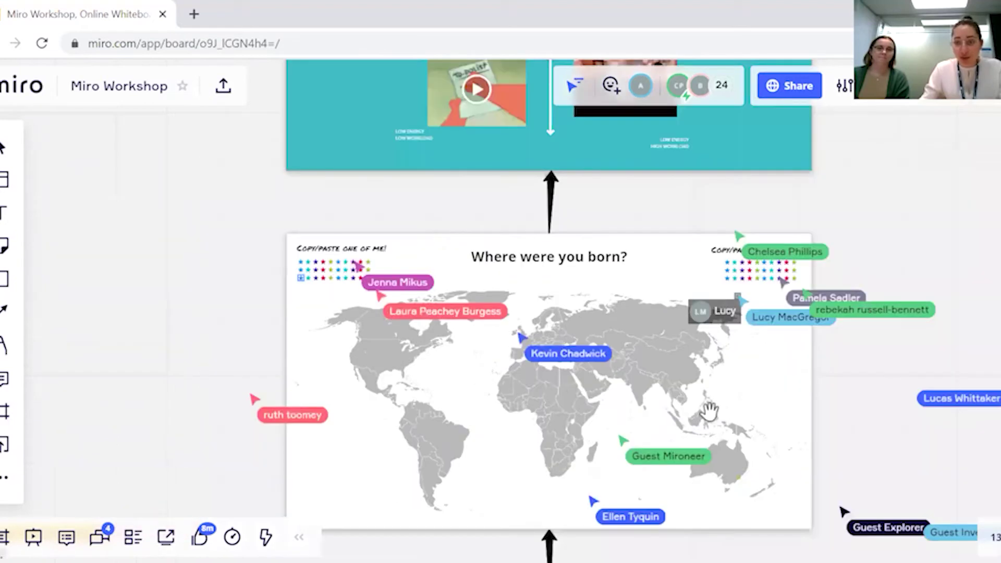
{"action": "scroll", "coordinate": [724, 402], "scroll_direction": "down", "scroll_amount": 1}
{"action": "scroll", "coordinate": [704, 331], "scroll_direction": "down", "scroll_amount": 2}
{"action": "scroll", "coordinate": [615, 323], "scroll_direction": "right", "scroll_amount": 3}
{"action": "scroll", "coordinate": [615, 323], "scroll_direction": "down", "scroll_amount": 2}
{"action": "scroll", "coordinate": [600, 344], "scroll_direction": "right", "scroll_amount": 1}
{"action": "scroll", "coordinate": [599, 344], "scroll_direction": "up", "scroll_amount": 1}
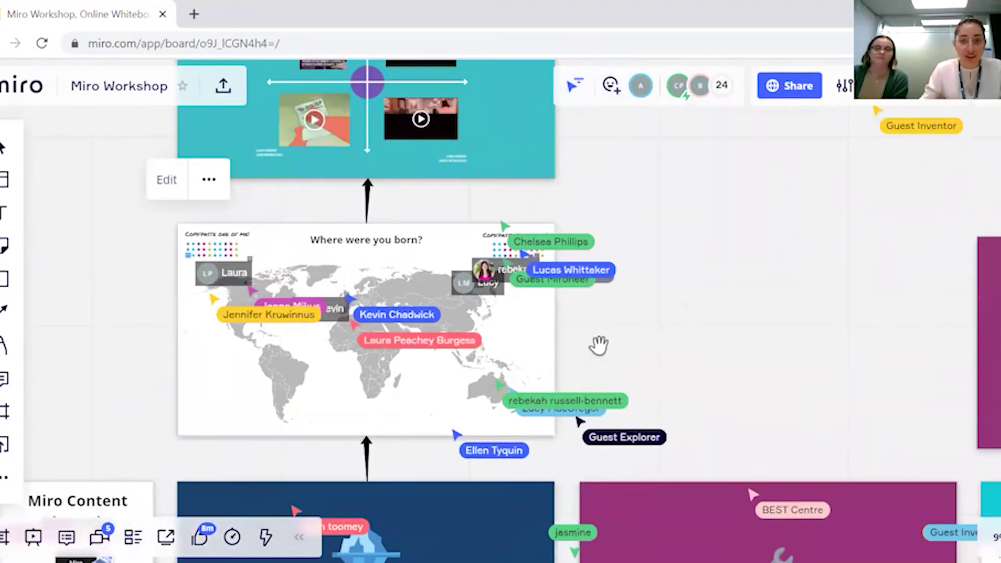
{"action": "scroll", "coordinate": [589, 311], "scroll_direction": "up", "scroll_amount": 3}
{"action": "scroll", "coordinate": [626, 333], "scroll_direction": "left", "scroll_amount": 3}
{"action": "scroll", "coordinate": [625, 334], "scroll_direction": "down", "scroll_amount": 1}
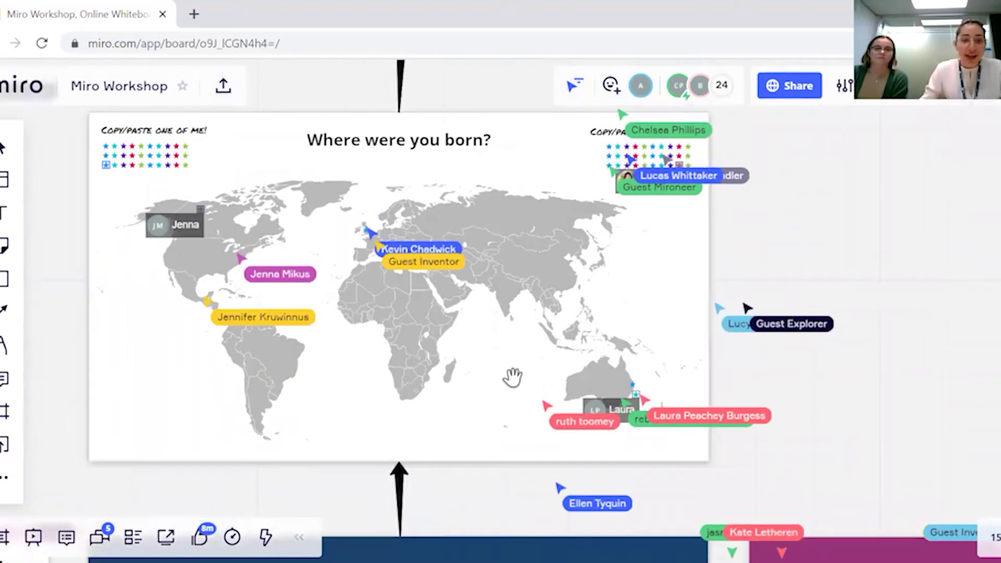
{"action": "scroll", "coordinate": [512, 378], "scroll_direction": "down", "scroll_amount": 1}
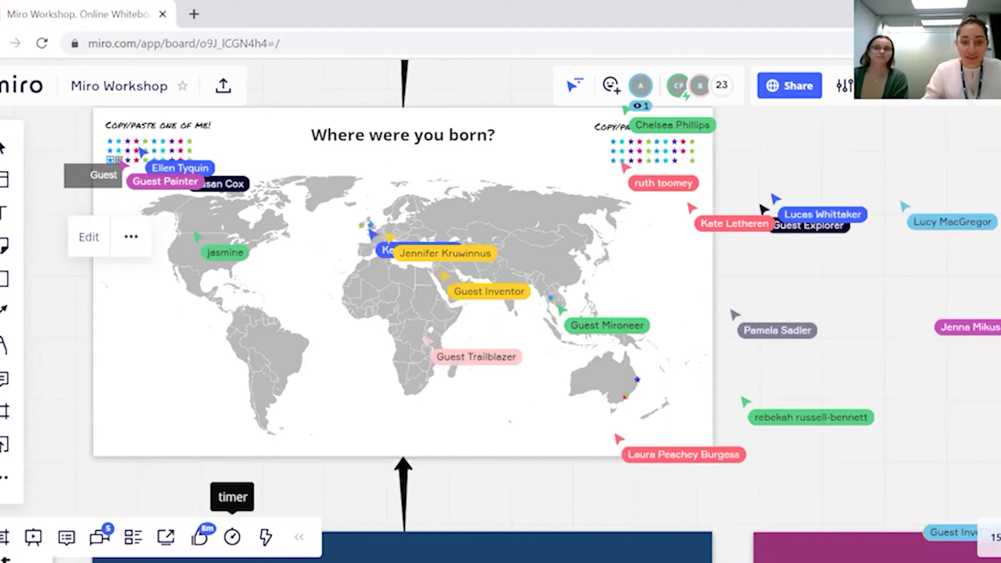
Step: Open the countdown timer and choose Smooth groove as its music
{"action": "left_click", "coordinate": [232, 537]}
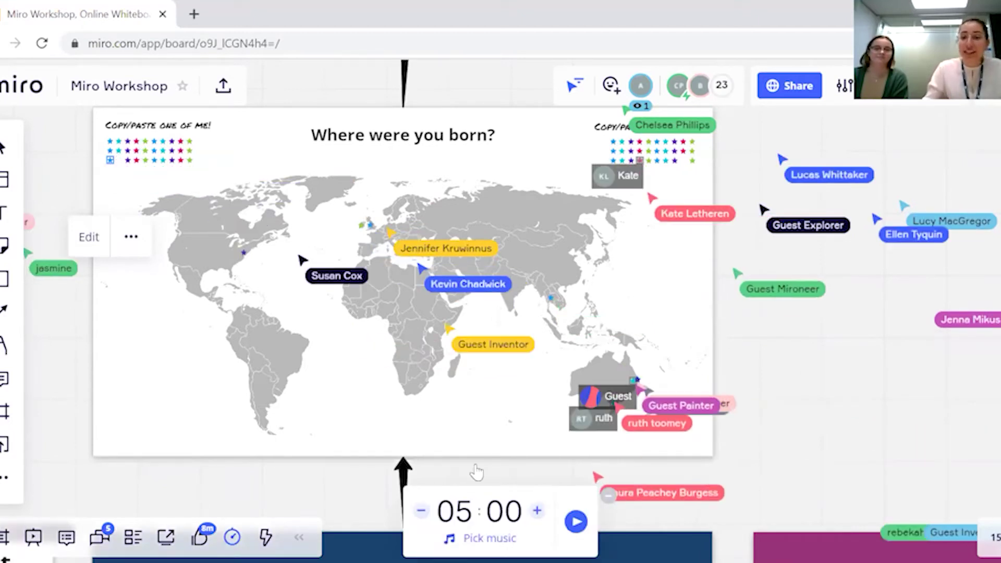
{"action": "left_click", "coordinate": [495, 401]}
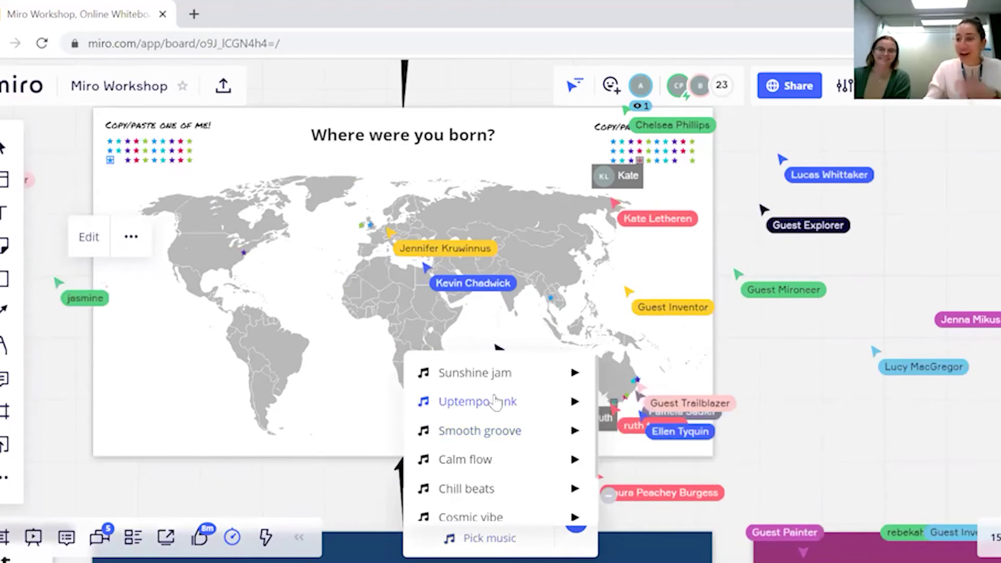
{"action": "left_click", "coordinate": [491, 436]}
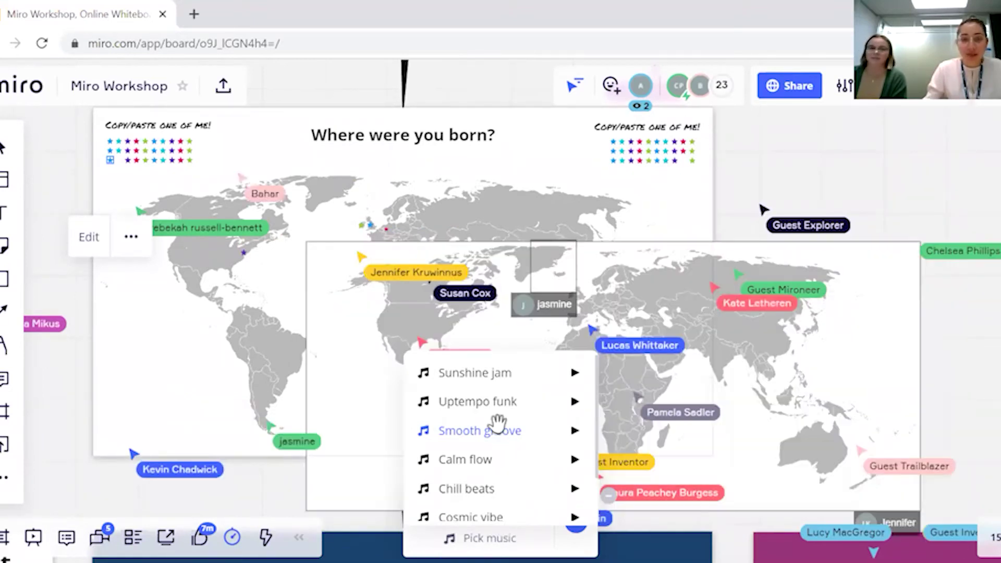
{"action": "key", "text": "Escape"}
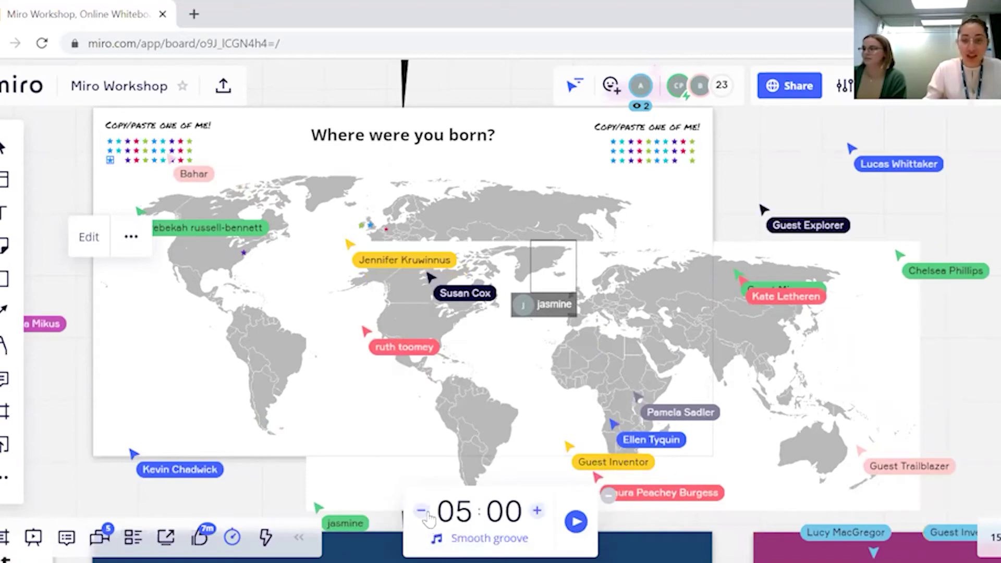
Step: Reduce the timer from 05:00 to 02:00 and start the countdown
{"action": "left_click", "coordinate": [421, 511]}
{"action": "left_click", "coordinate": [421, 511]}
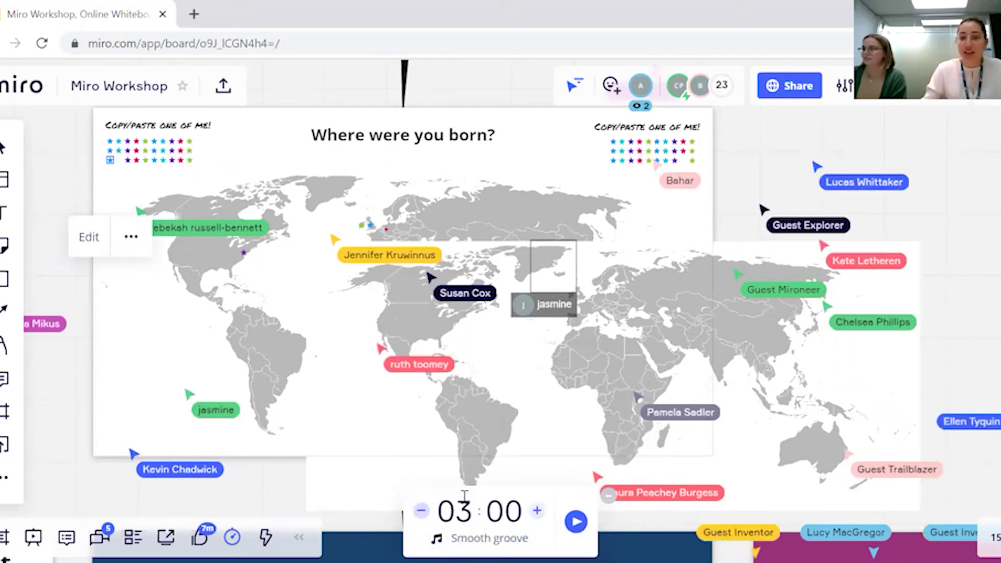
{"action": "left_click", "coordinate": [421, 511]}
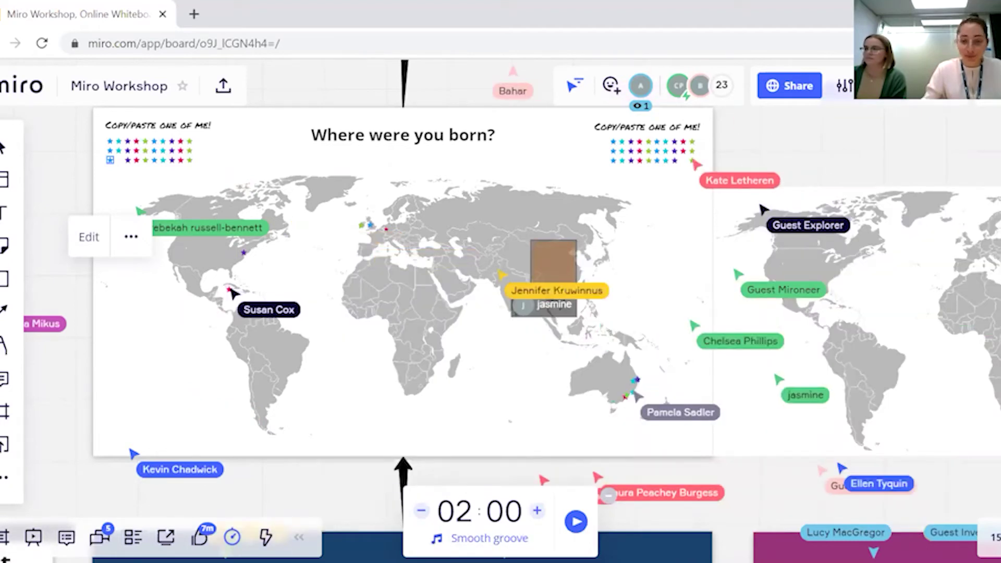
{"action": "left_click", "coordinate": [489, 538]}
{"action": "left_click", "coordinate": [587, 533]}
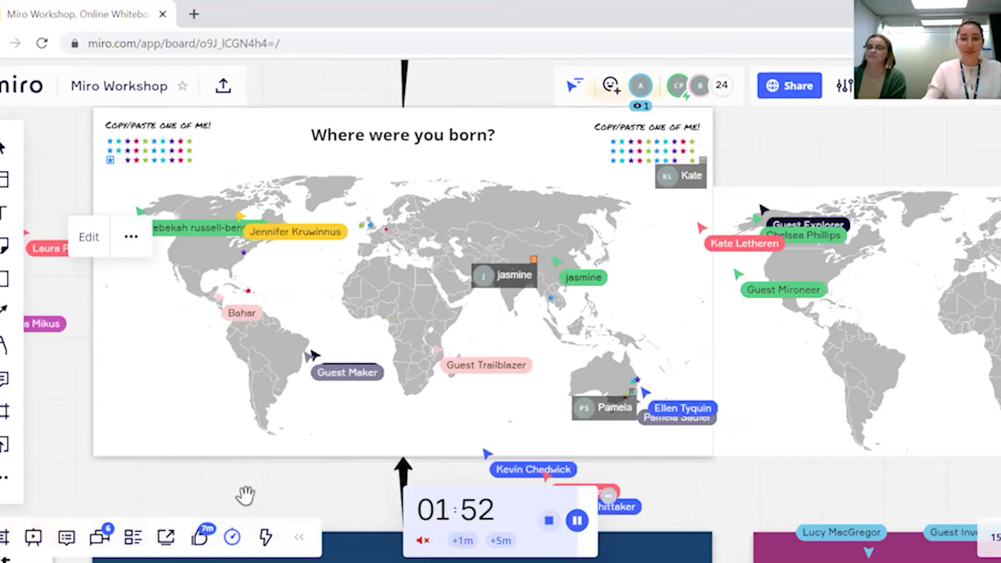
{"action": "scroll", "coordinate": [250, 501], "scroll_direction": "down", "scroll_amount": 2}
Step: Zoom to the copy/paste grid and select a purple star
{"action": "left_click", "coordinate": [333, 461]}
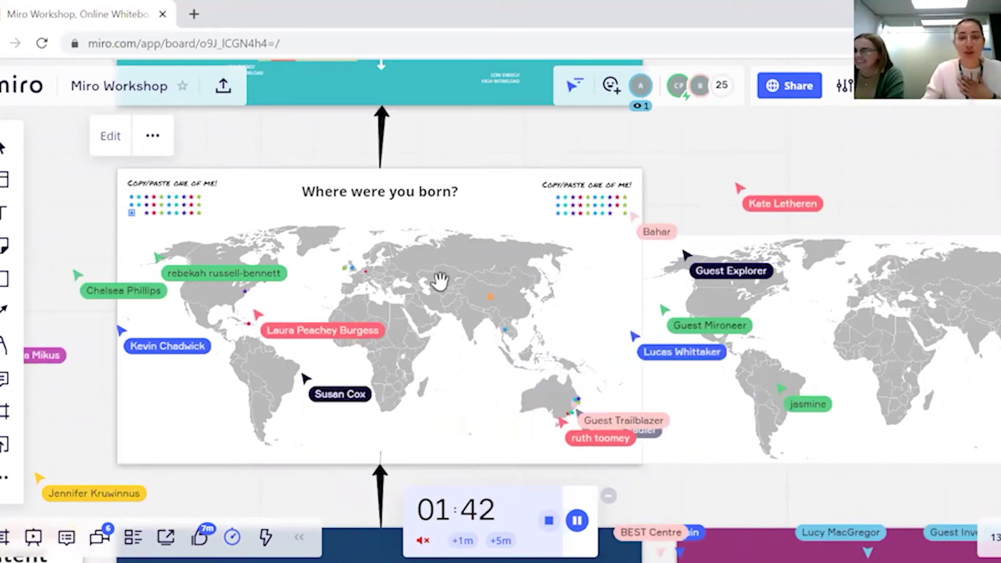
{"action": "scroll", "coordinate": [396, 255], "scroll_direction": "up", "scroll_amount": 3}
{"action": "scroll", "coordinate": [278, 224], "scroll_direction": "up", "scroll_amount": 3}
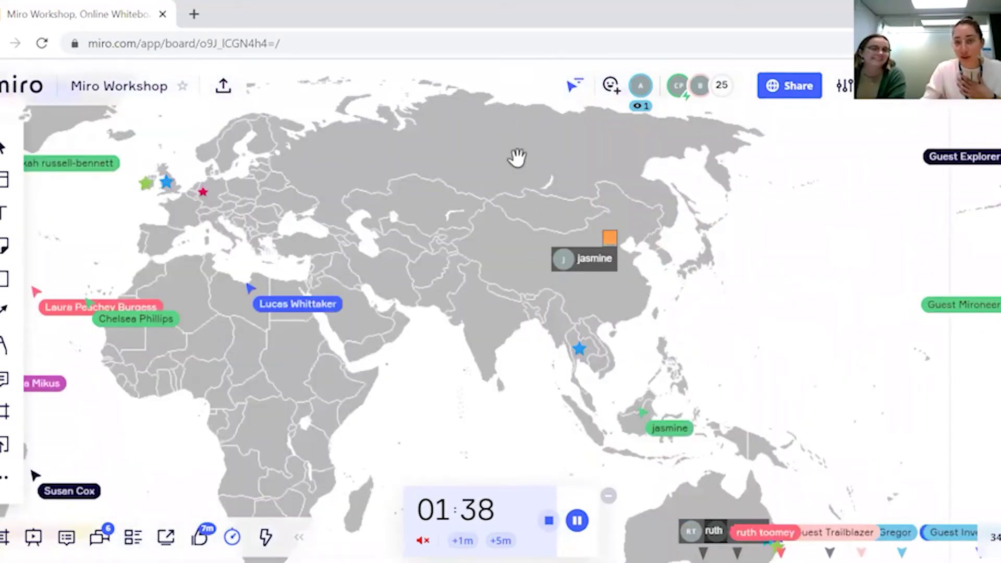
{"action": "scroll", "coordinate": [518, 157], "scroll_direction": "down", "scroll_amount": 3}
{"action": "scroll", "coordinate": [561, 141], "scroll_direction": "up", "scroll_amount": 5}
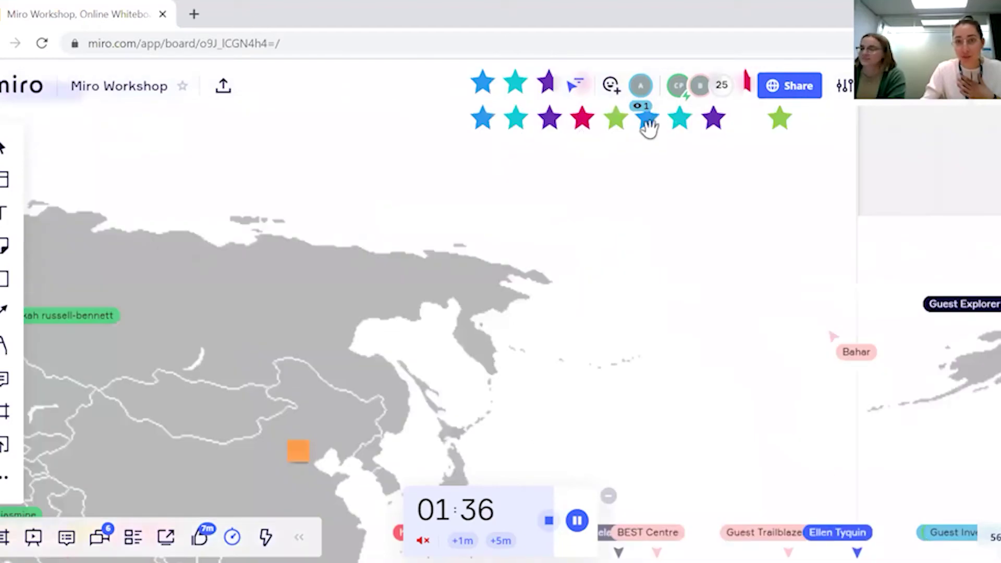
{"action": "left_click", "coordinate": [10, 152]}
{"action": "left_click", "coordinate": [714, 118]}
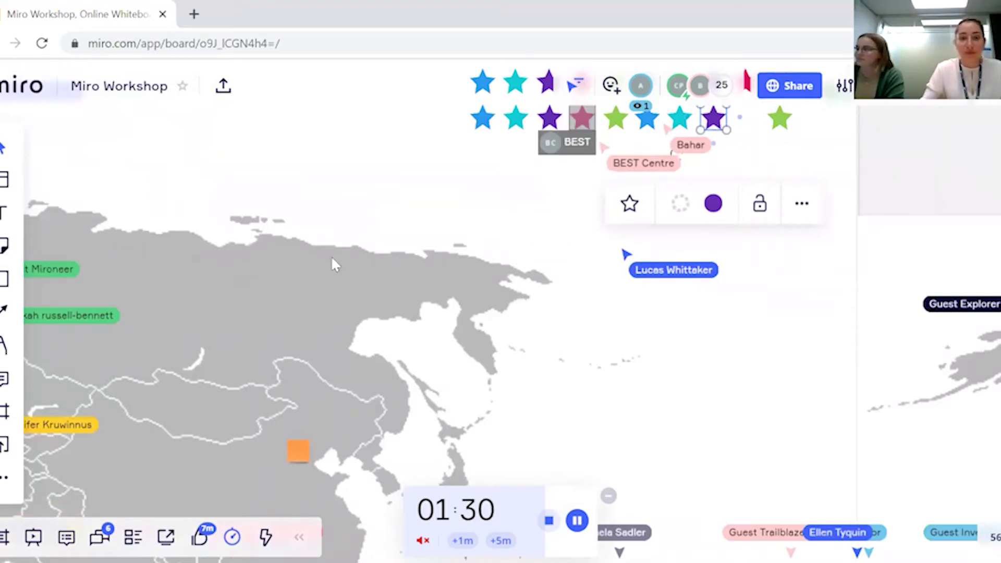
Step: Paste the purple star onto Eastern Europe and shrink it slightly
{"action": "scroll", "coordinate": [157, 344], "scroll_direction": "down", "scroll_amount": 3}
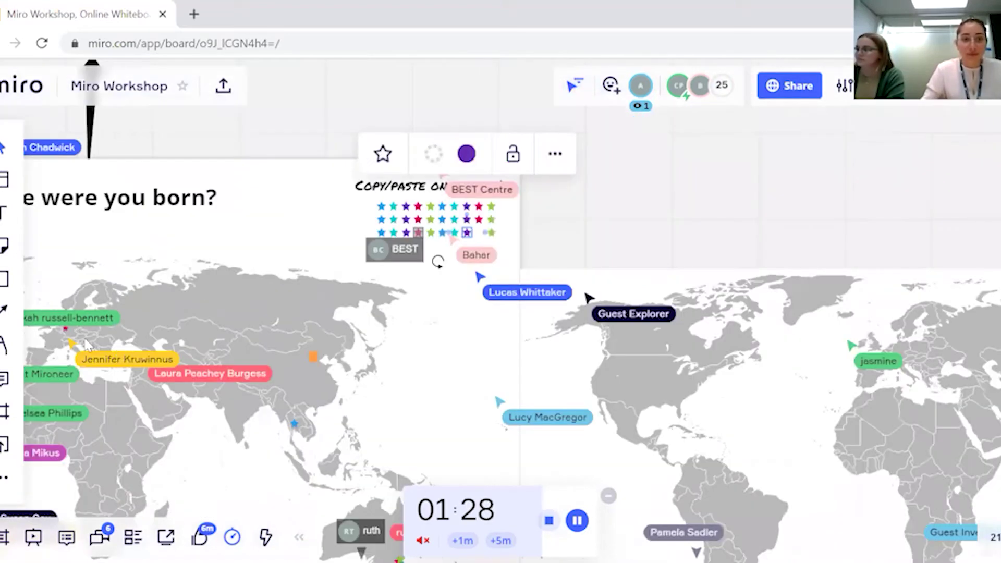
{"action": "scroll", "coordinate": [189, 369], "scroll_direction": "up", "scroll_amount": 3}
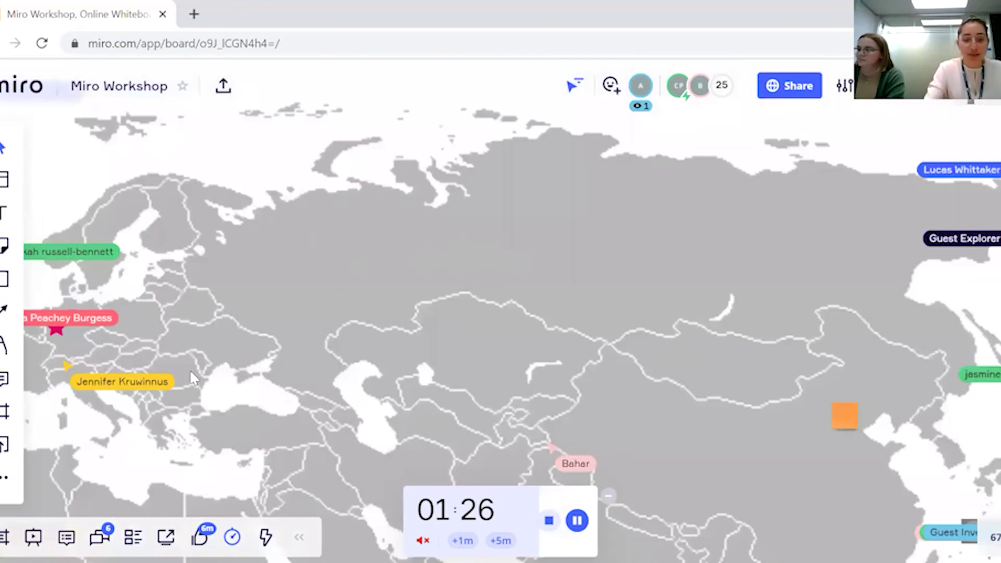
{"action": "scroll", "coordinate": [190, 369], "scroll_direction": "up", "scroll_amount": 2}
{"action": "key", "text": "ctrl+v"}
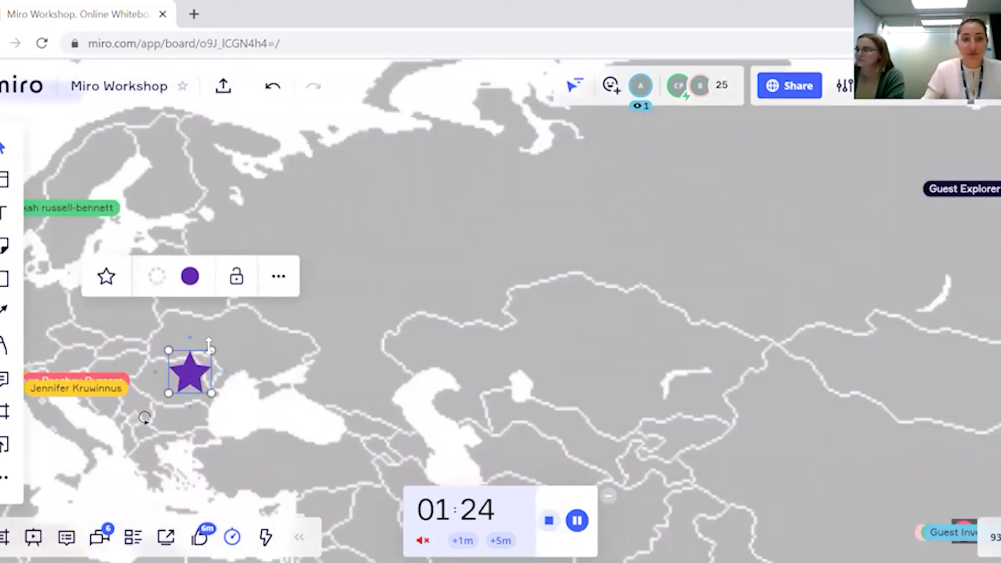
{"action": "left_click_drag", "start_coordinate": [187, 368], "coordinate": [187, 370]}
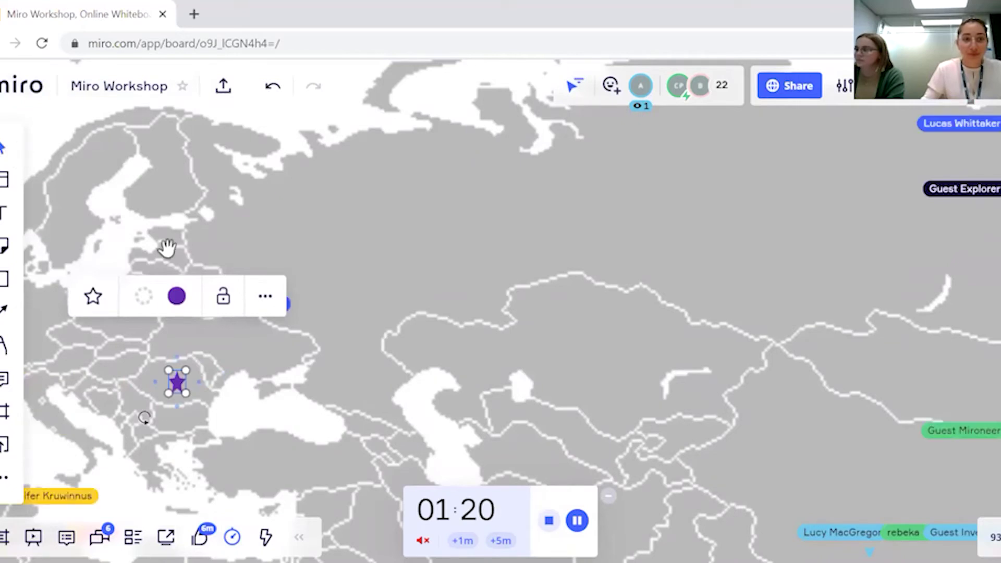
{"action": "left_click", "coordinate": [272, 339]}
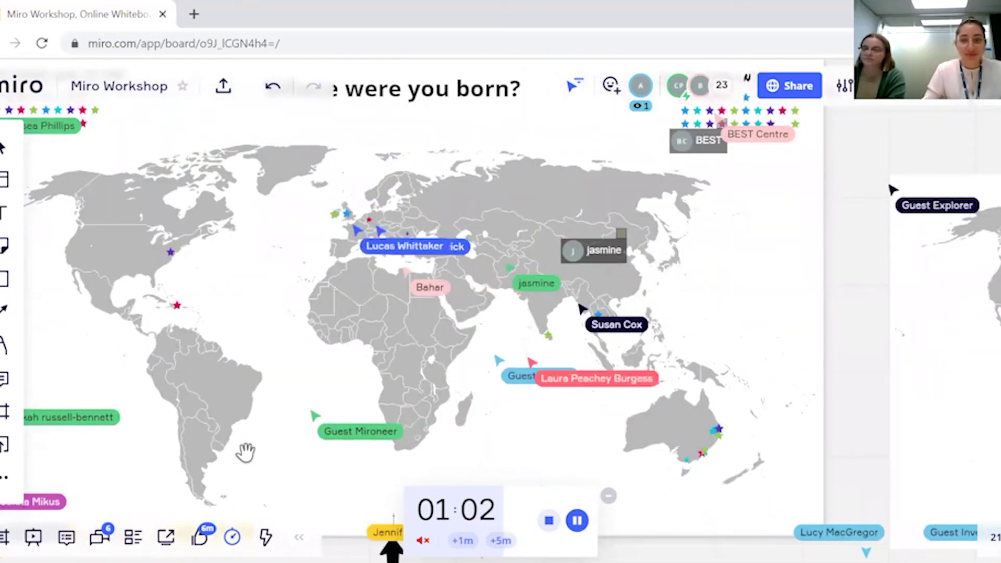
{"action": "scroll", "coordinate": [386, 242], "scroll_direction": "up", "scroll_amount": 3}
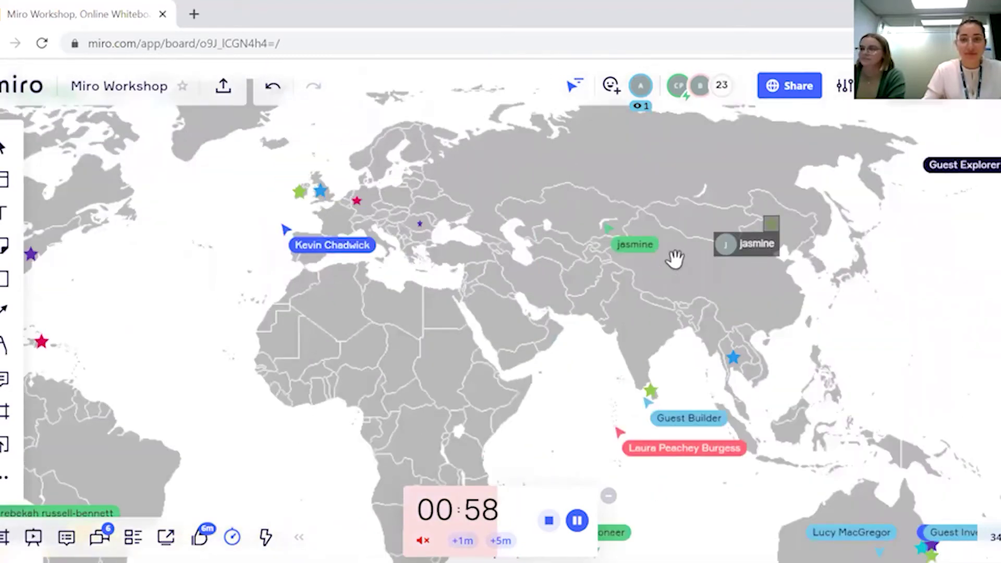
{"action": "scroll", "coordinate": [675, 259], "scroll_direction": "down", "scroll_amount": 2}
{"action": "scroll", "coordinate": [782, 481], "scroll_direction": "down", "scroll_amount": 2}
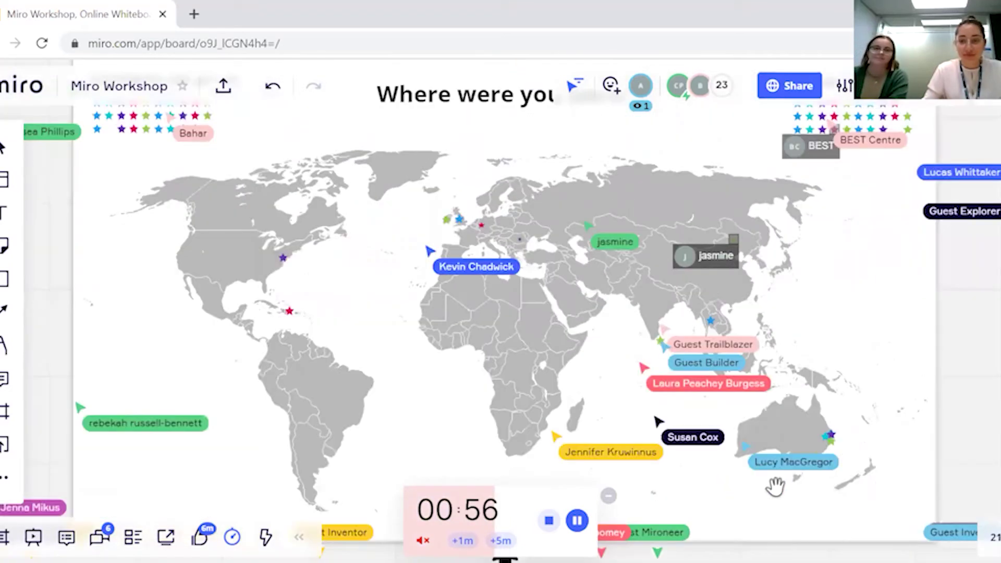
{"action": "scroll", "coordinate": [775, 486], "scroll_direction": "down", "scroll_amount": 1}
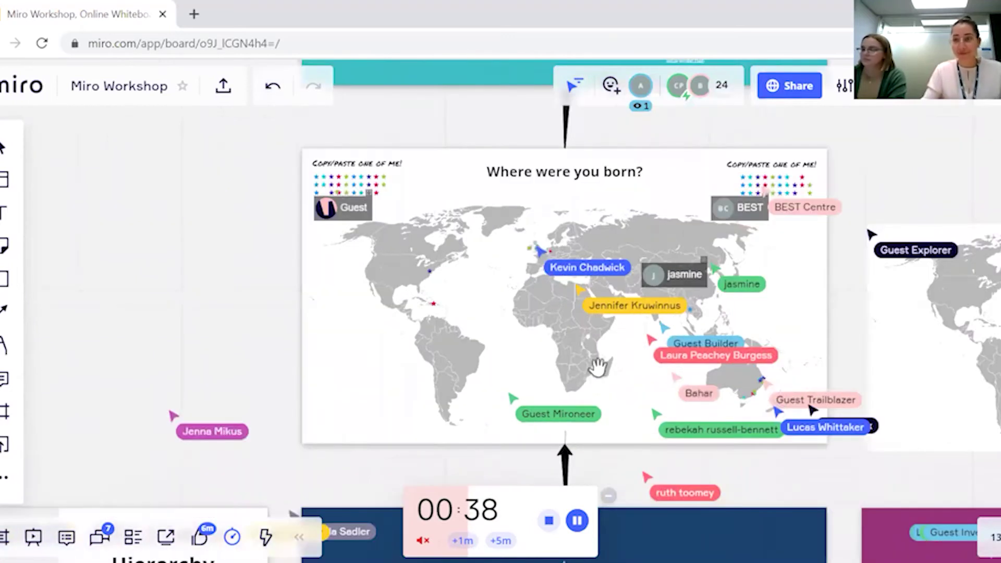
{"action": "scroll", "coordinate": [589, 368], "scroll_direction": "up", "scroll_amount": 2}
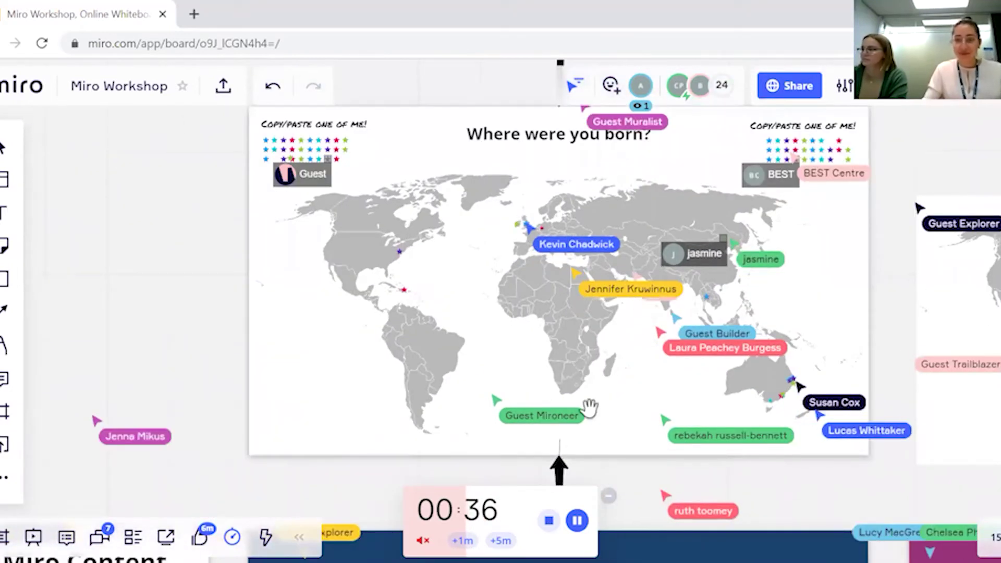
{"action": "scroll", "coordinate": [579, 396], "scroll_direction": "down", "scroll_amount": 2}
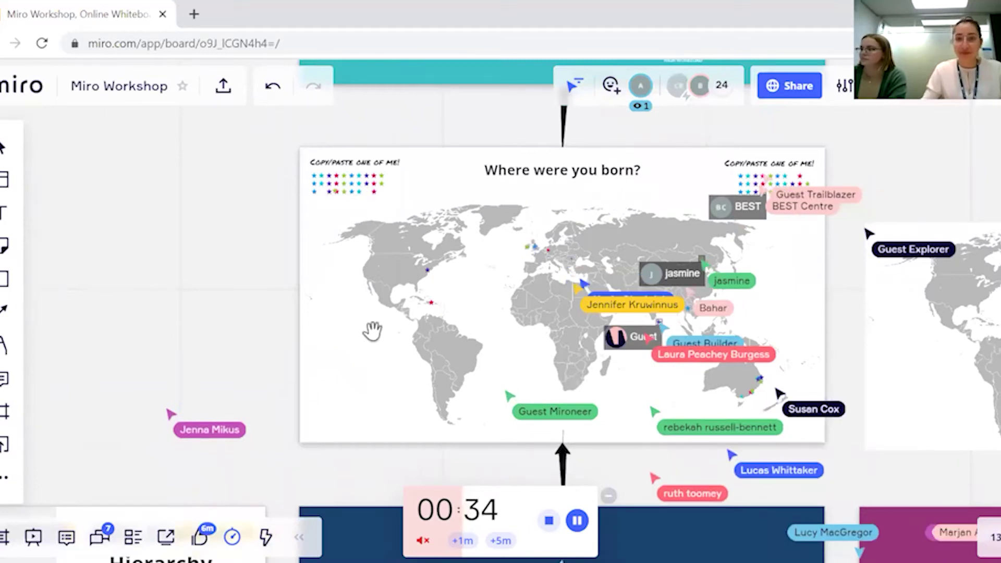
{"action": "scroll", "coordinate": [374, 331], "scroll_direction": "up", "scroll_amount": 2}
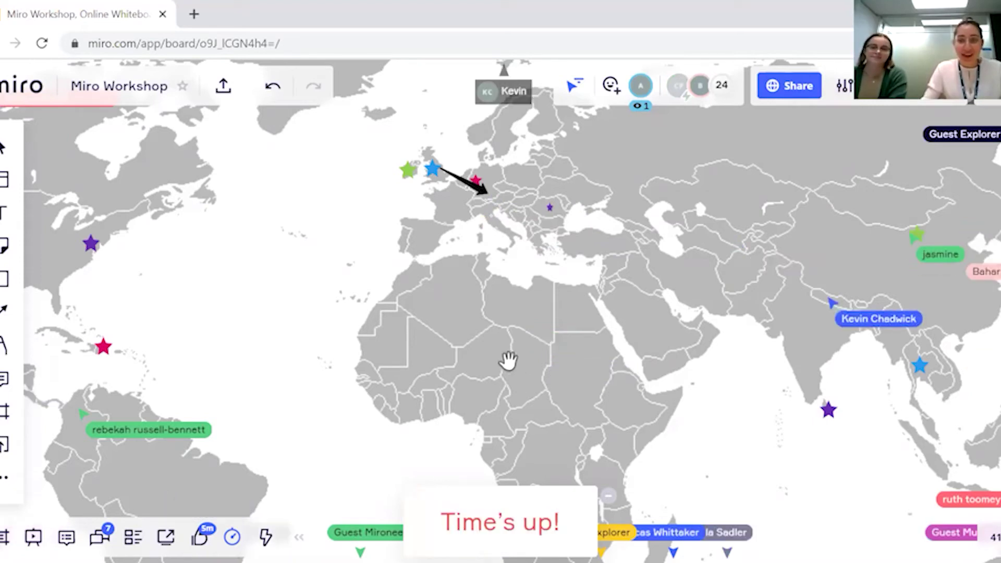
{"action": "scroll", "coordinate": [508, 360], "scroll_direction": "down", "scroll_amount": 3}
{"action": "scroll", "coordinate": [508, 360], "scroll_direction": "down", "scroll_amount": 3}
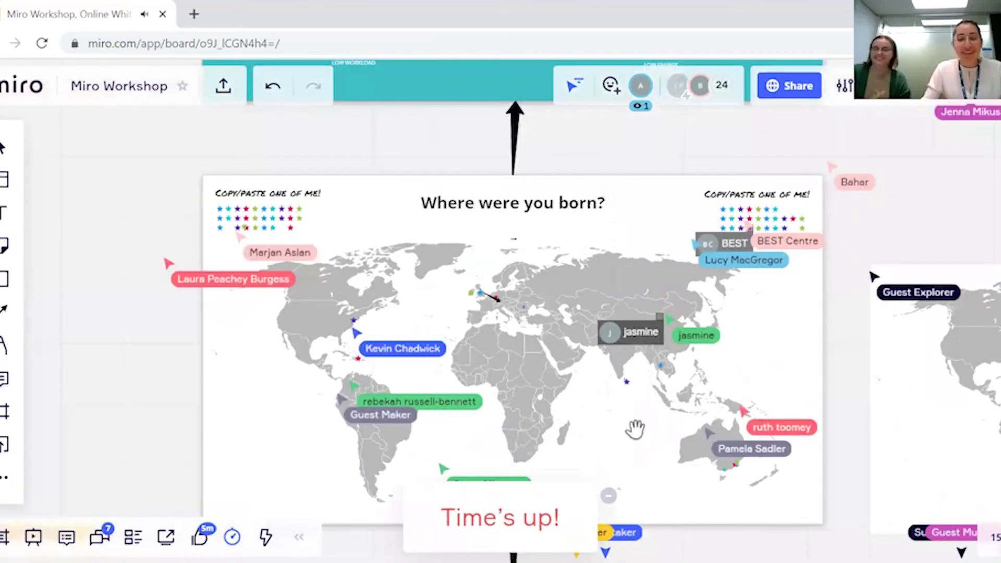
{"action": "scroll", "coordinate": [573, 391], "scroll_direction": "down", "scroll_amount": 3}
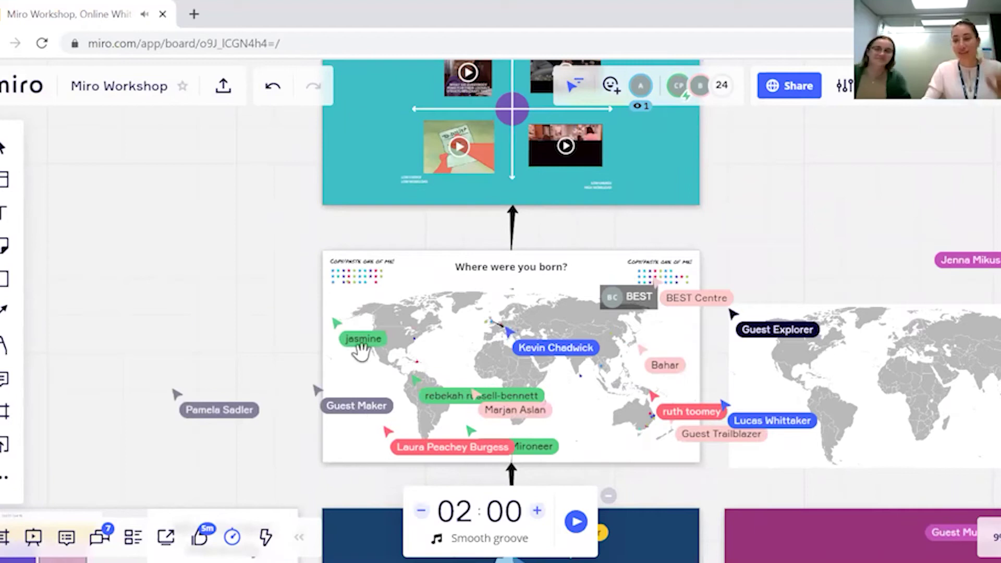
{"action": "scroll", "coordinate": [327, 357], "scroll_direction": "up", "scroll_amount": 3}
{"action": "scroll", "coordinate": [326, 346], "scroll_direction": "up", "scroll_amount": 3}
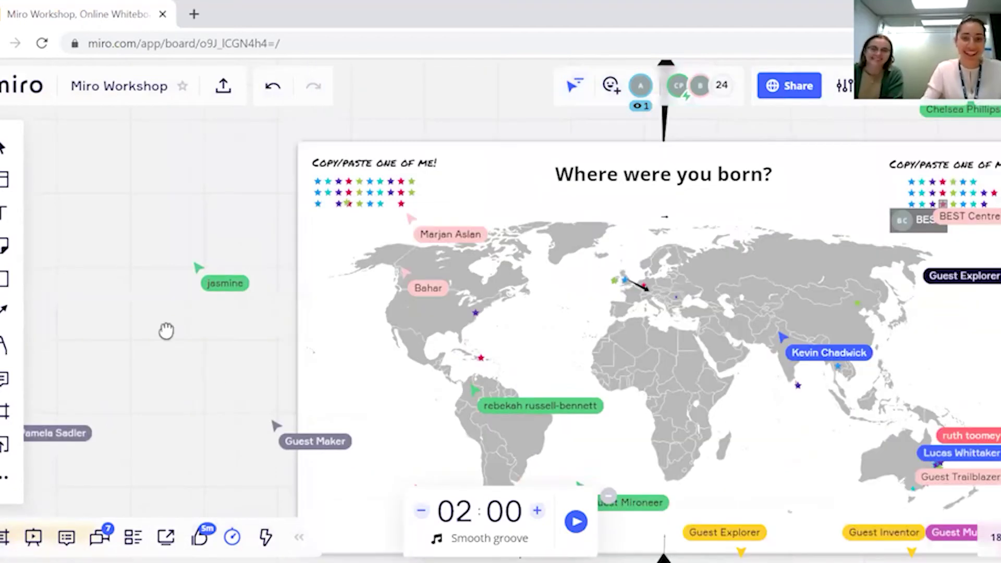
{"action": "scroll", "coordinate": [79, 290], "scroll_direction": "down", "scroll_amount": 3}
{"action": "scroll", "coordinate": [78, 290], "scroll_direction": "right", "scroll_amount": 3}
{"action": "scroll", "coordinate": [730, 239], "scroll_direction": "right", "scroll_amount": 2}
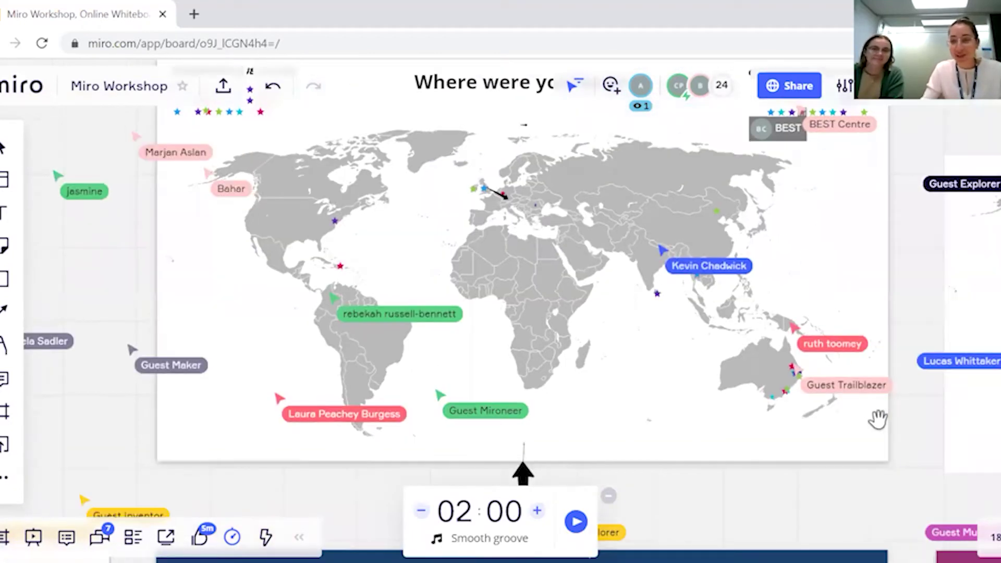
{"action": "scroll", "coordinate": [860, 388], "scroll_direction": "up", "scroll_amount": 2}
{"action": "scroll", "coordinate": [831, 388], "scroll_direction": "up", "scroll_amount": 5}
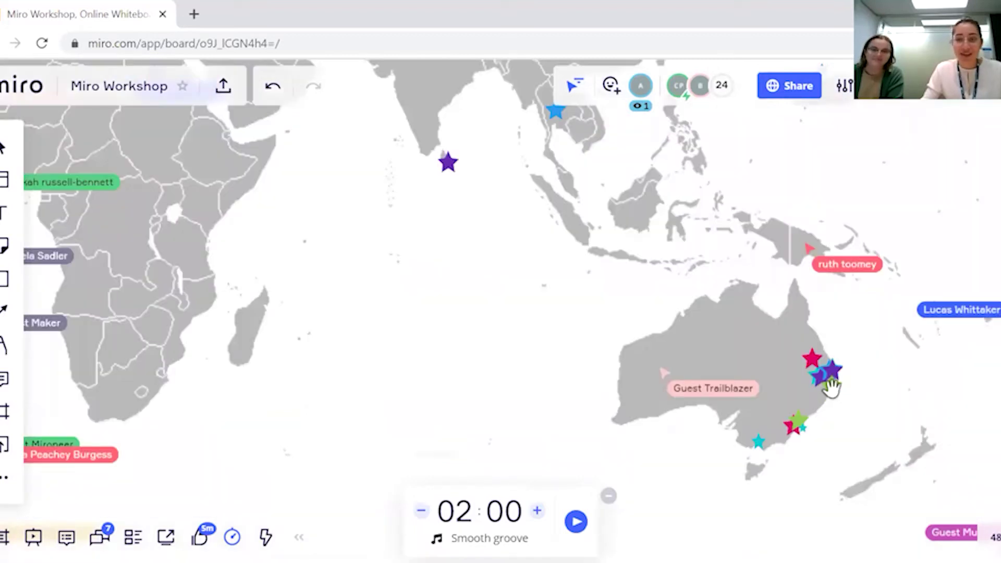
{"action": "scroll", "coordinate": [826, 376], "scroll_direction": "up", "scroll_amount": 2}
{"action": "scroll", "coordinate": [323, 209], "scroll_direction": "down", "scroll_amount": 10}
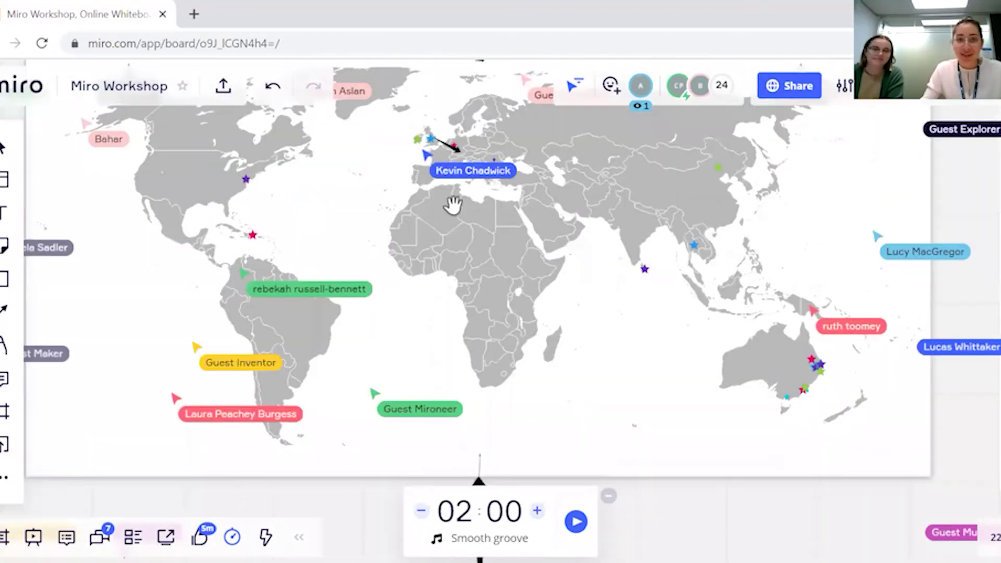
{"action": "scroll", "coordinate": [452, 206], "scroll_direction": "up", "scroll_amount": 1}
{"action": "scroll", "coordinate": [470, 172], "scroll_direction": "up", "scroll_amount": 3}
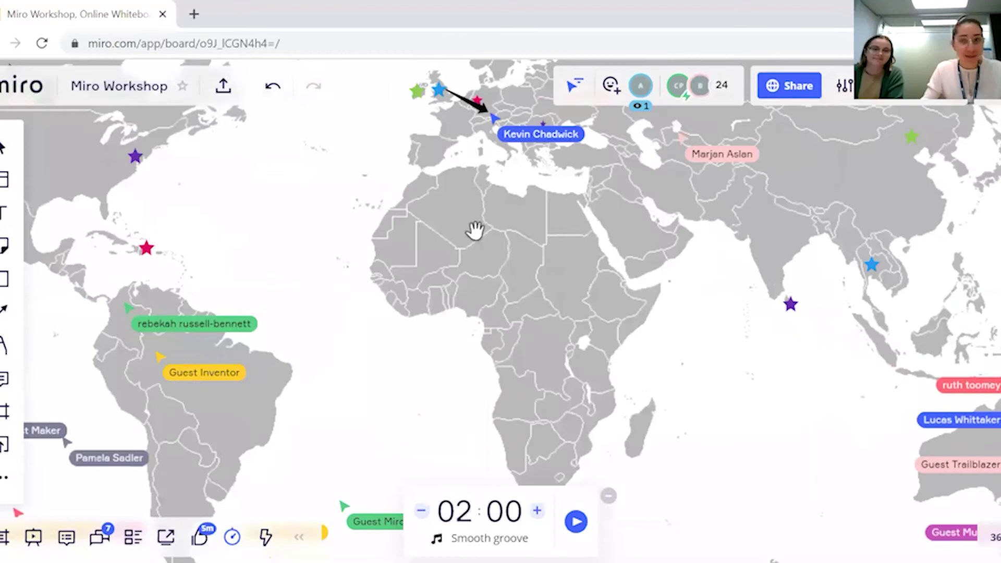
{"action": "scroll", "coordinate": [477, 229], "scroll_direction": "down", "scroll_amount": 5}
{"action": "scroll", "coordinate": [625, 189], "scroll_direction": "up", "scroll_amount": 5}
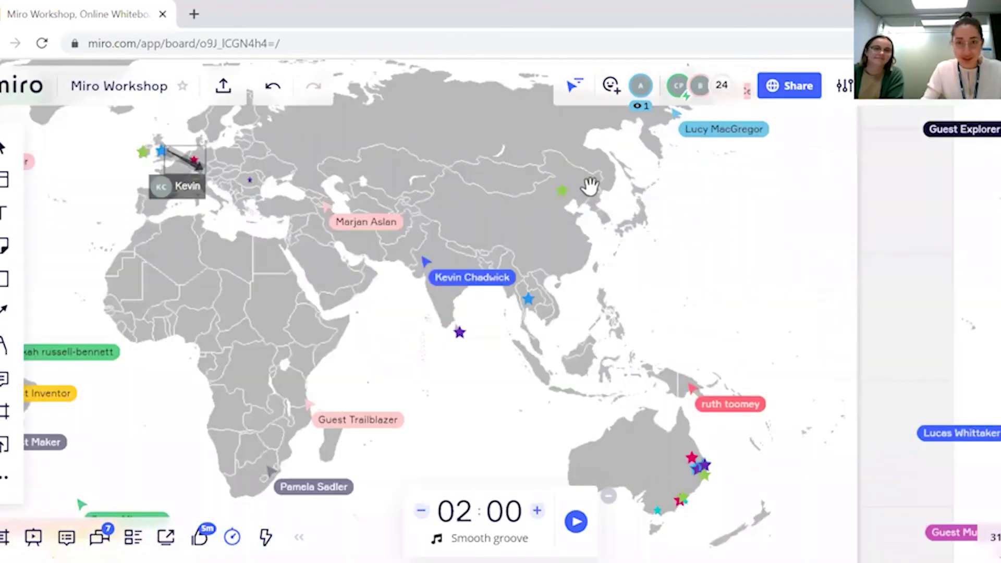
{"action": "scroll", "coordinate": [554, 179], "scroll_direction": "up", "scroll_amount": 1}
{"action": "scroll", "coordinate": [158, 208], "scroll_direction": "down", "scroll_amount": 5}
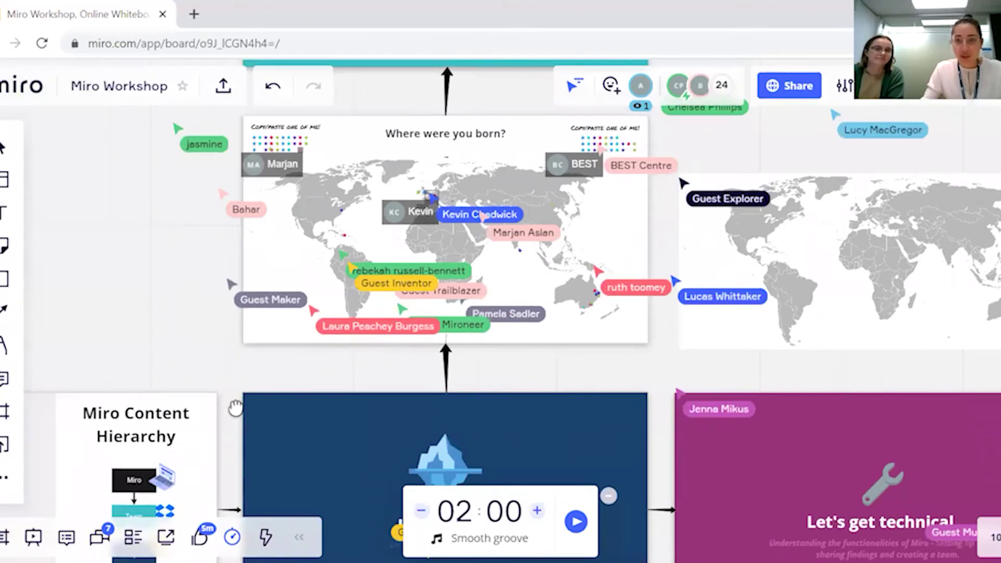
Step: Zoom and scroll to the 'How are you feeling today?' energy/workload quadrant frame
{"action": "scroll", "coordinate": [245, 399], "scroll_direction": "up", "scroll_amount": 4}
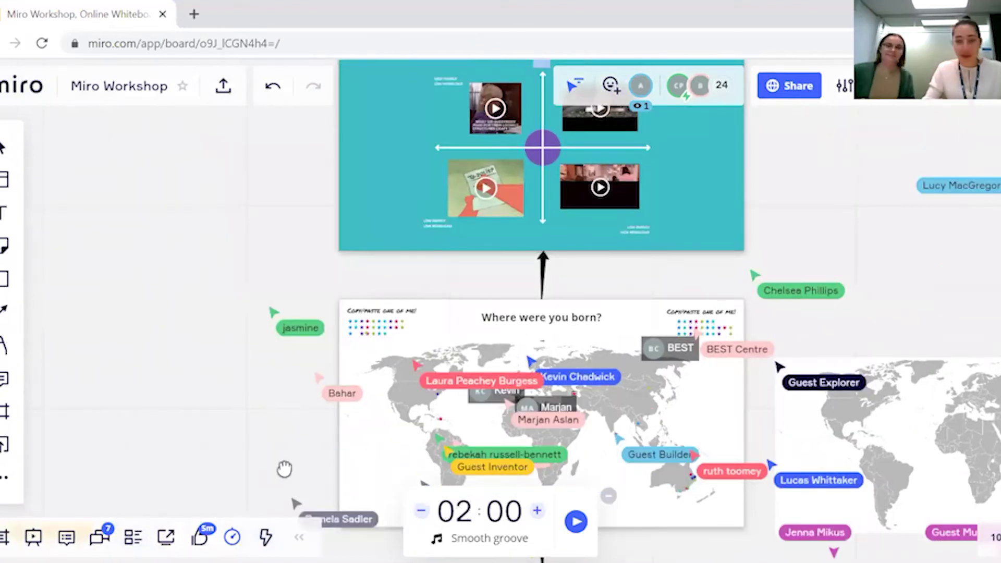
{"action": "scroll", "coordinate": [297, 284], "scroll_direction": "up", "scroll_amount": 3}
{"action": "scroll", "coordinate": [360, 362], "scroll_direction": "up", "scroll_amount": 3}
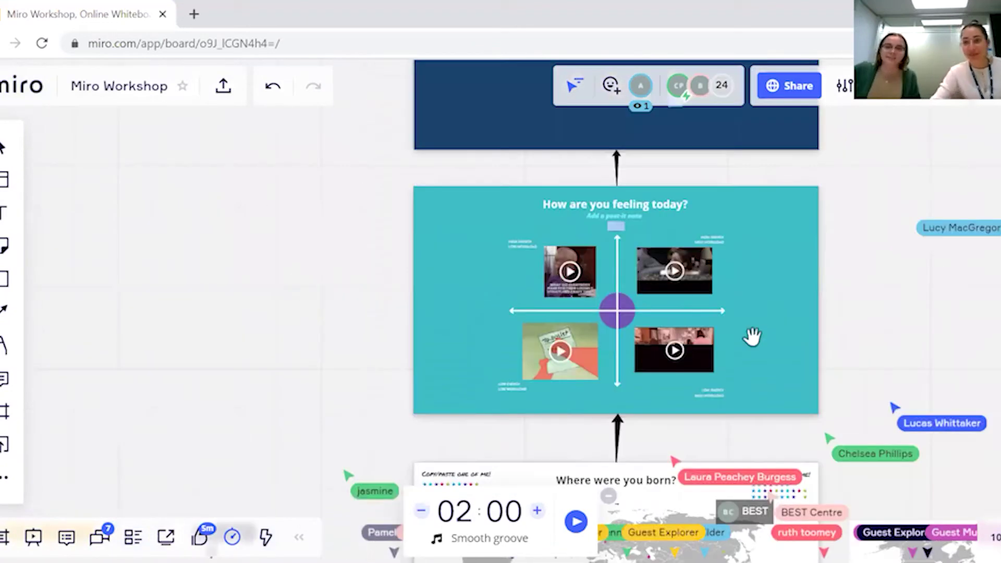
{"action": "scroll", "coordinate": [734, 347], "scroll_direction": "up", "scroll_amount": 3}
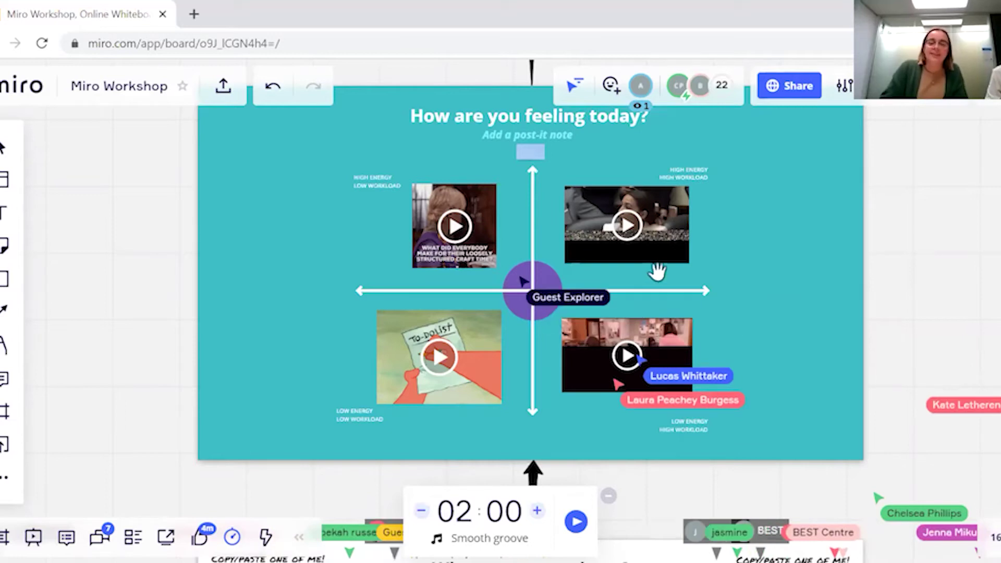
{"action": "scroll", "coordinate": [717, 290], "scroll_direction": "up", "scroll_amount": 3}
{"action": "scroll", "coordinate": [811, 313], "scroll_direction": "up", "scroll_amount": 1}
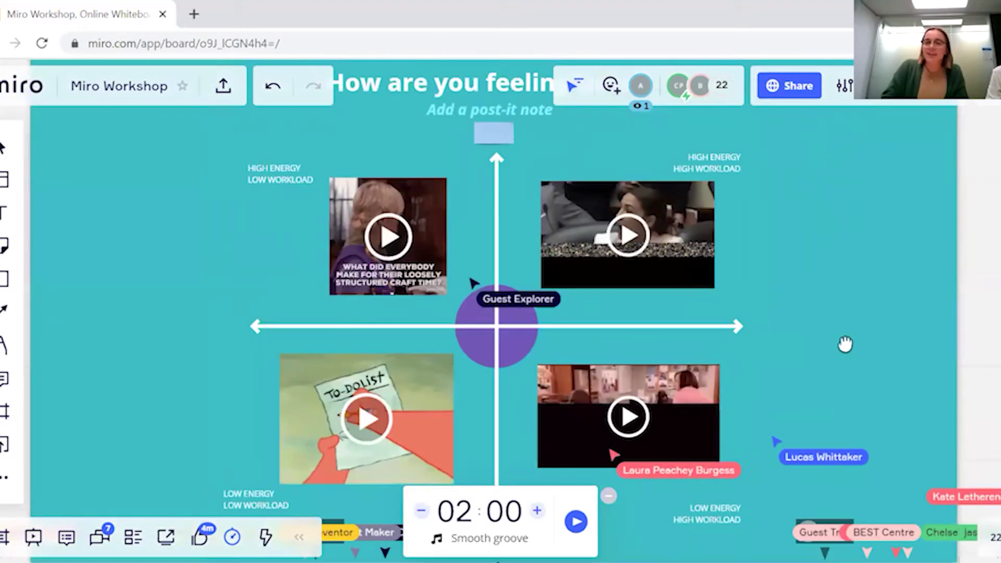
{"action": "scroll", "coordinate": [829, 333], "scroll_direction": "up", "scroll_amount": 1}
{"action": "scroll", "coordinate": [665, 269], "scroll_direction": "down", "scroll_amount": 1}
Step: Start the quadrant GIFs playing, including the top-left and bottom-right ones
{"action": "left_click", "coordinate": [427, 258]}
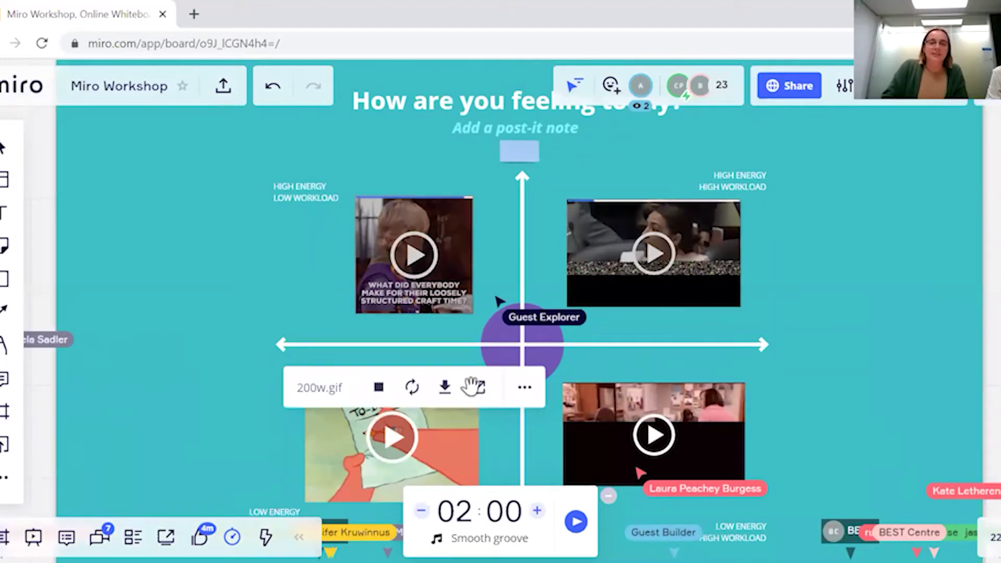
{"action": "left_click_drag", "start_coordinate": [472, 386], "coordinate": [446, 337]}
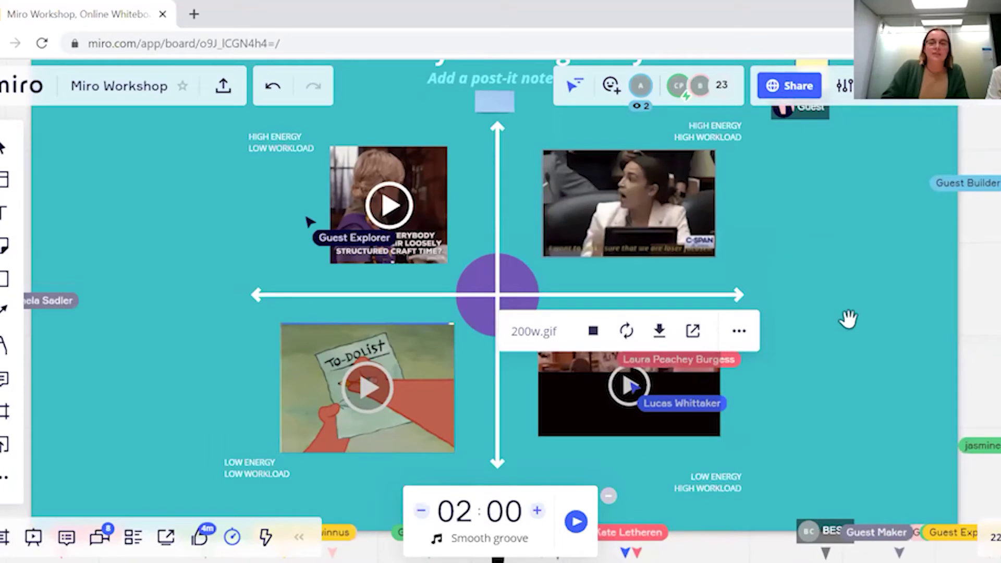
{"action": "left_click", "coordinate": [390, 221]}
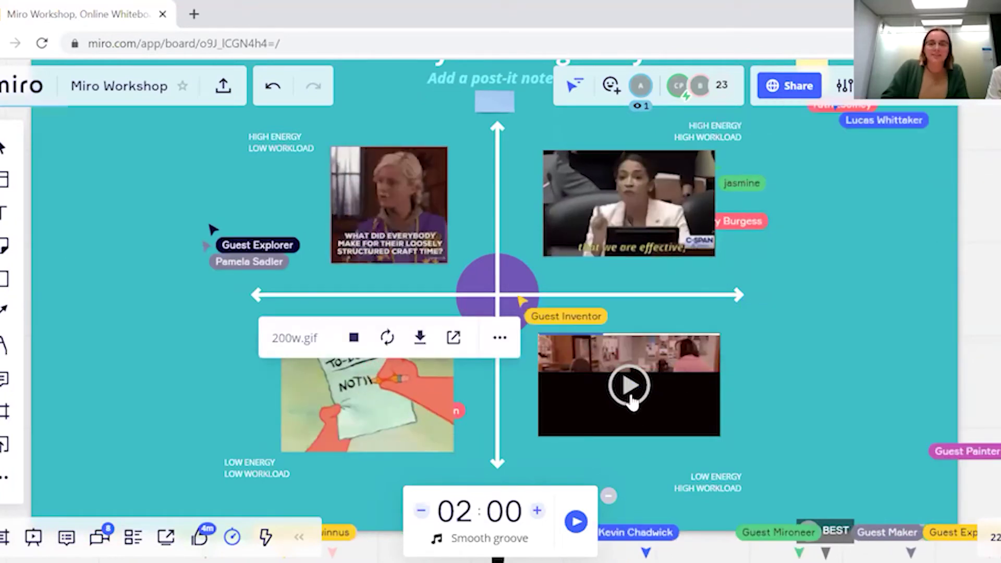
{"action": "left_click", "coordinate": [630, 402]}
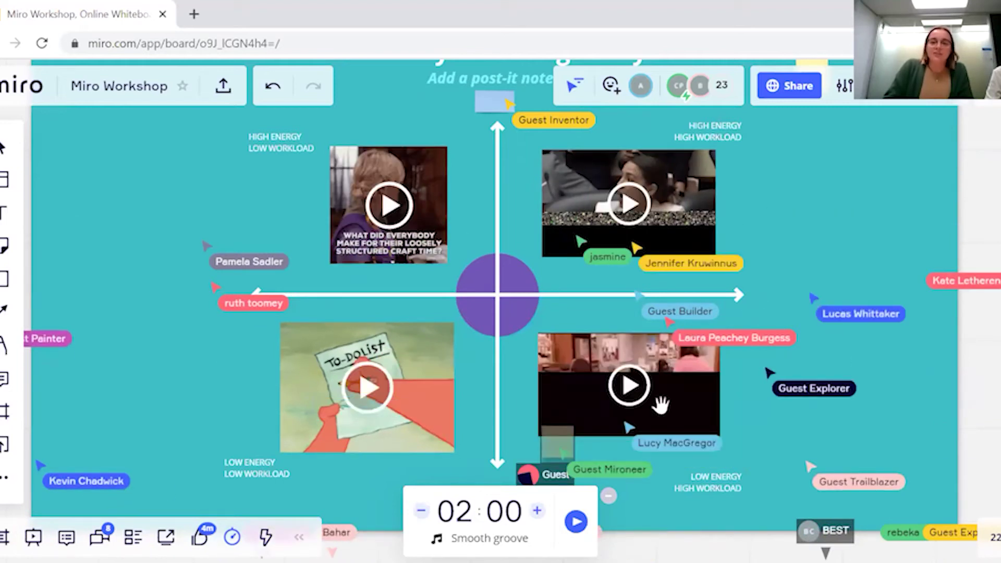
{"action": "scroll", "coordinate": [660, 405], "scroll_direction": "down", "scroll_amount": 2}
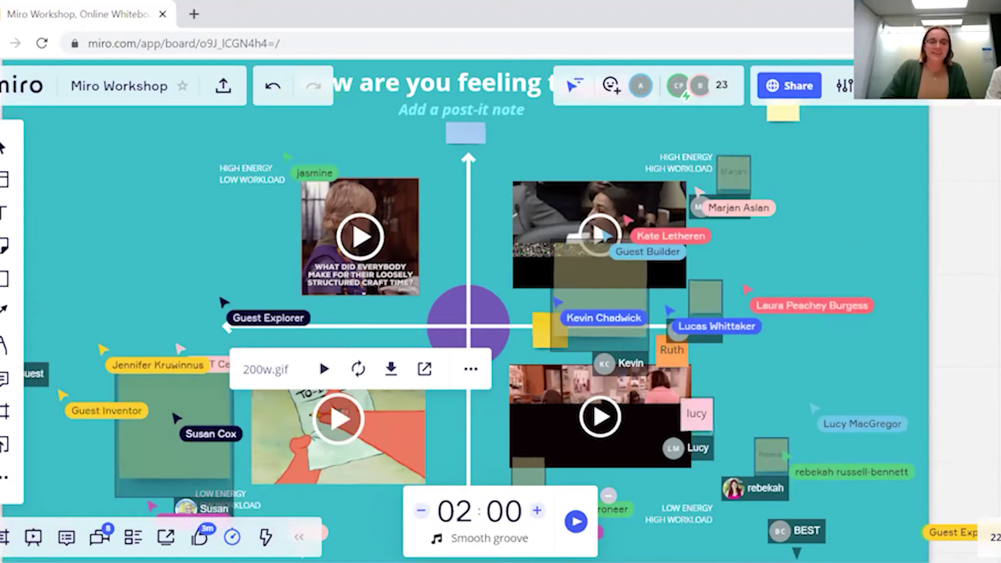
Step: Start the 2:00 countdown running and open the chat panel beside the feelings quadrant
{"action": "left_click", "coordinate": [575, 521]}
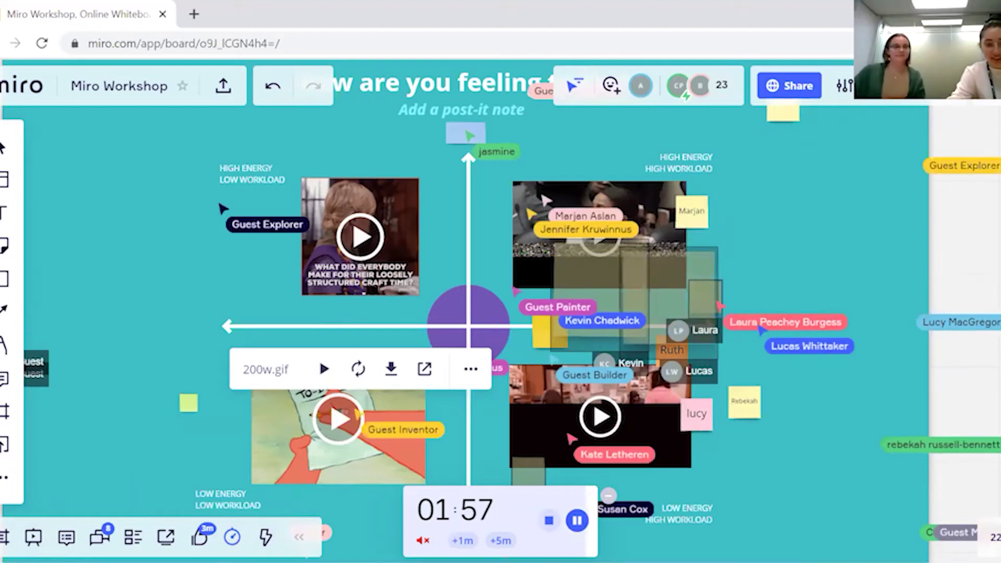
{"action": "left_click", "coordinate": [99, 536]}
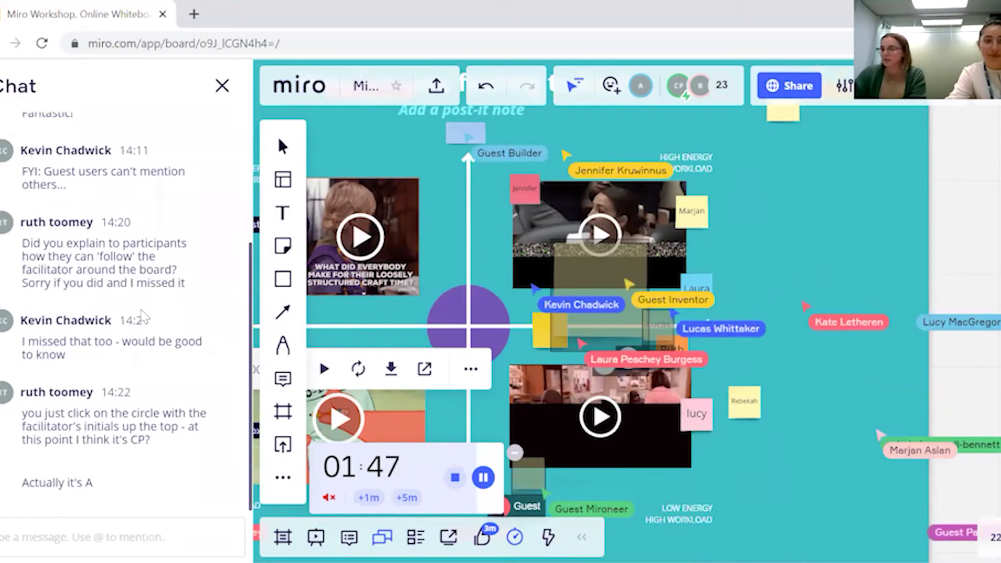
Step: Scroll up and down through the participants' chat messages, then close the chat panel
{"action": "scroll", "coordinate": [143, 359], "scroll_direction": "up", "scroll_amount": 3}
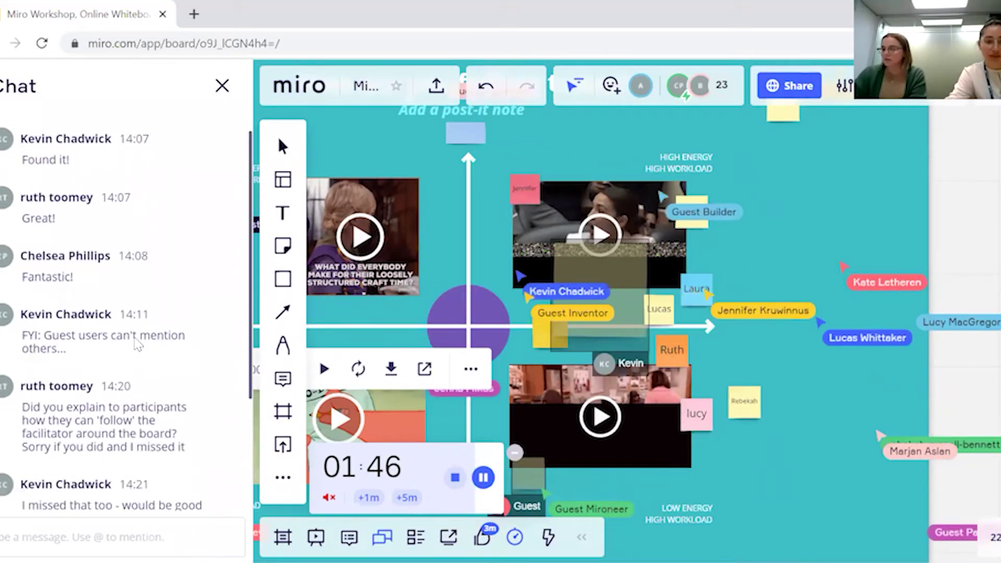
{"action": "scroll", "coordinate": [139, 345], "scroll_direction": "up", "scroll_amount": 1}
{"action": "scroll", "coordinate": [138, 342], "scroll_direction": "down", "scroll_amount": 3}
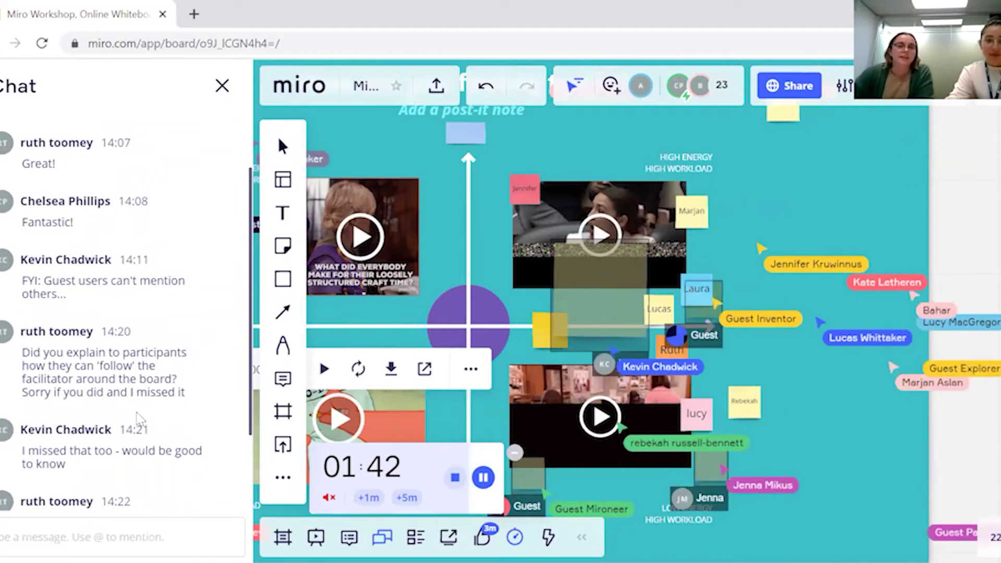
{"action": "scroll", "coordinate": [141, 417], "scroll_direction": "down", "scroll_amount": 3}
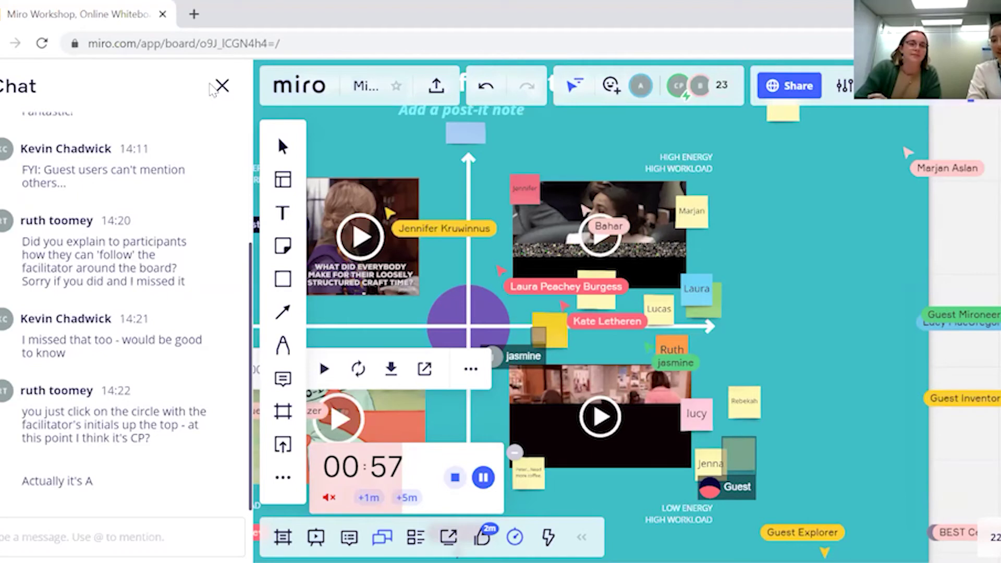
{"action": "left_click", "coordinate": [220, 93]}
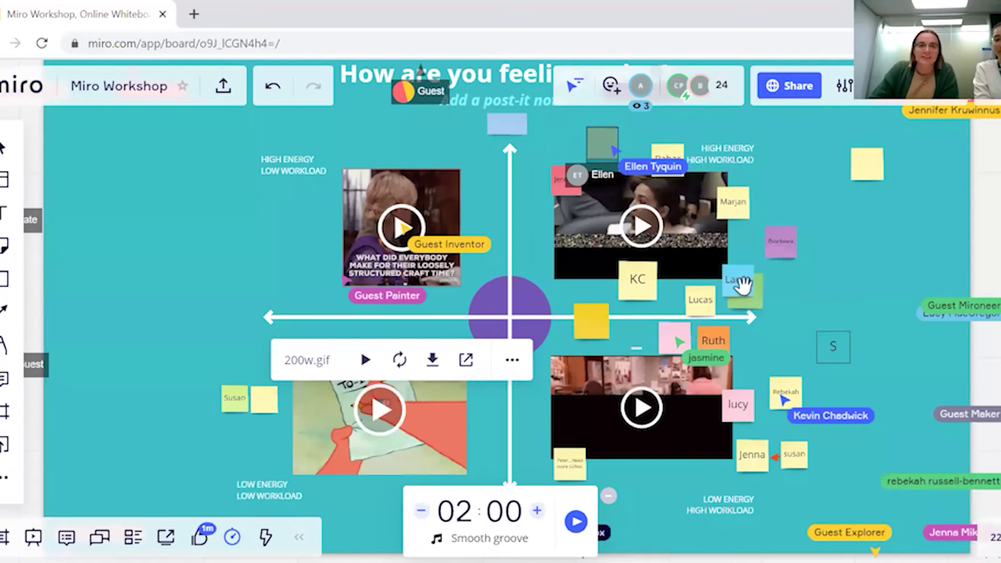
Step: Zoom out, pan up to the dark-blue mythical creature frame, and zoom in until it fills the screen
{"action": "scroll", "coordinate": [741, 284], "scroll_direction": "down", "scroll_amount": 3}
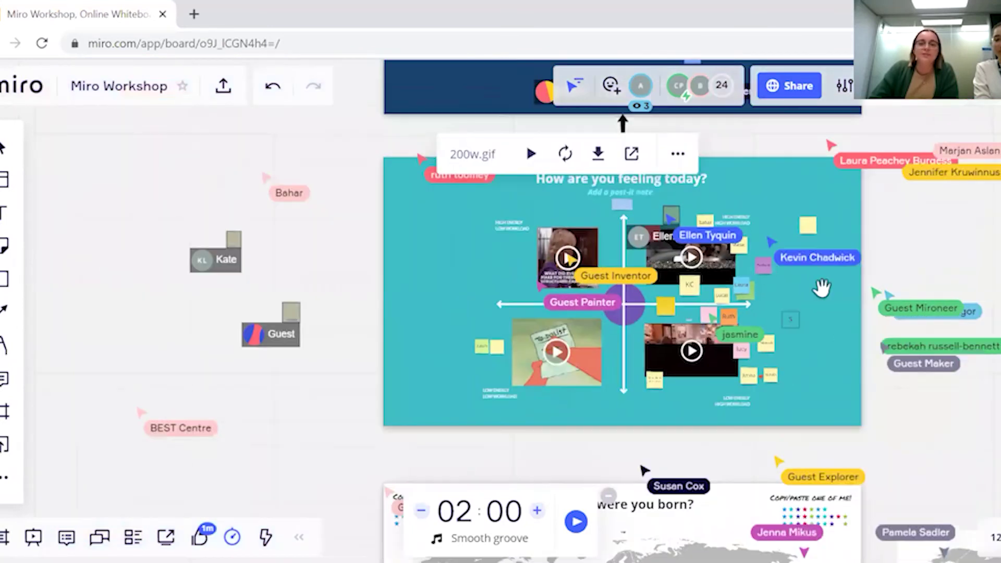
{"action": "scroll", "coordinate": [820, 286], "scroll_direction": "down", "scroll_amount": 1}
{"action": "left_click_drag", "start_coordinate": [756, 196], "coordinate": [732, 361]}
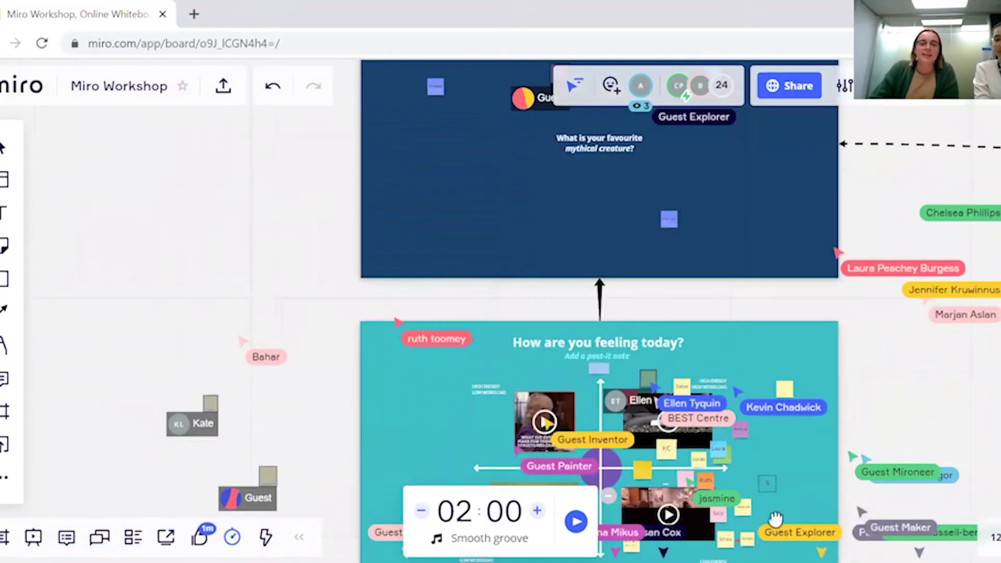
{"action": "scroll", "coordinate": [775, 519], "scroll_direction": "up", "scroll_amount": 3}
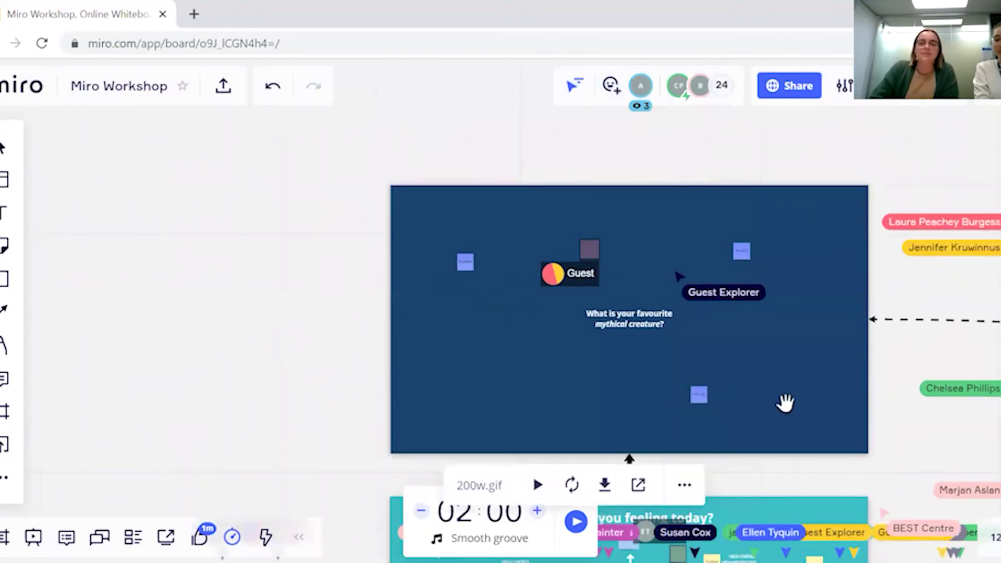
{"action": "scroll", "coordinate": [784, 402], "scroll_direction": "up", "scroll_amount": 2}
{"action": "scroll", "coordinate": [803, 378], "scroll_direction": "up", "scroll_amount": 1}
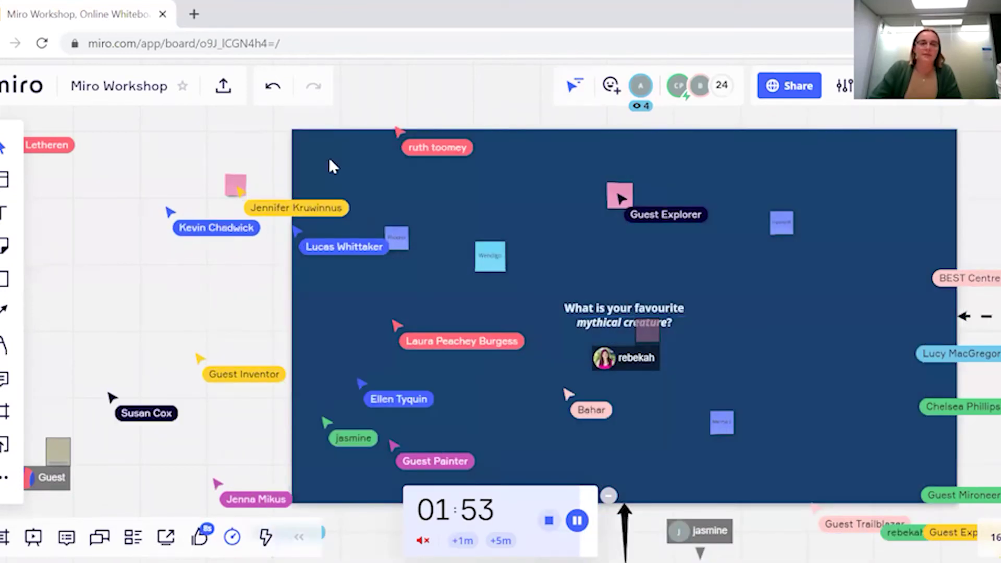
Step: Select the mythical creature frame, align it to the centre guide, and lock it with Ctrl+Shift+L
{"action": "right_click", "coordinate": [329, 160]}
{"action": "left_click", "coordinate": [755, 172]}
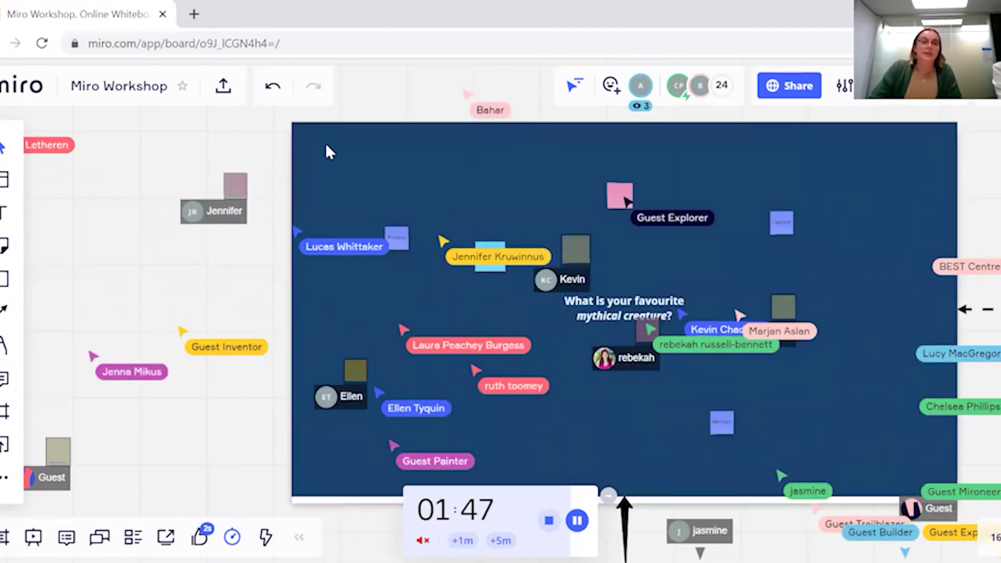
{"action": "left_click", "coordinate": [325, 144]}
{"action": "left_click", "coordinate": [318, 174]}
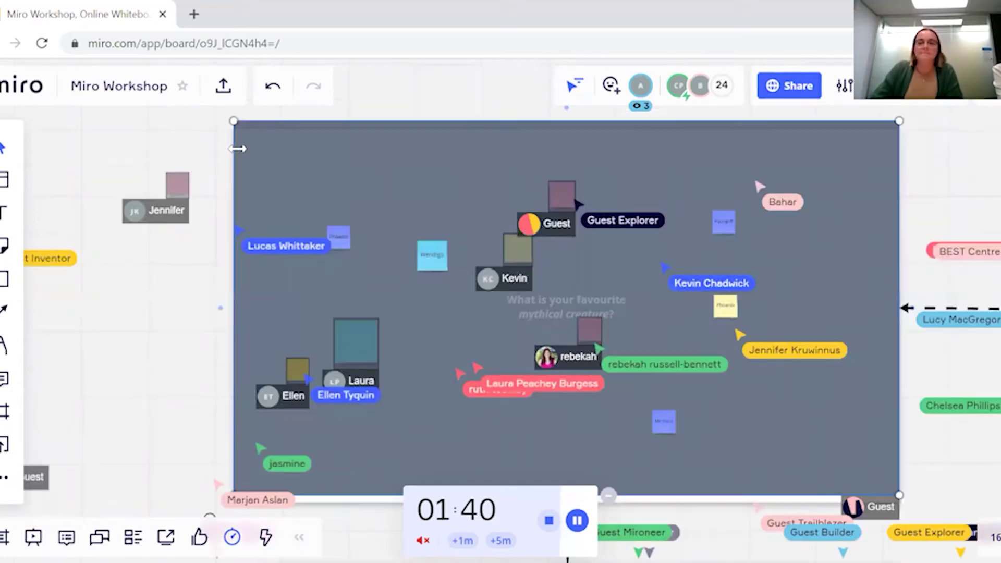
{"action": "left_click", "coordinate": [263, 180]}
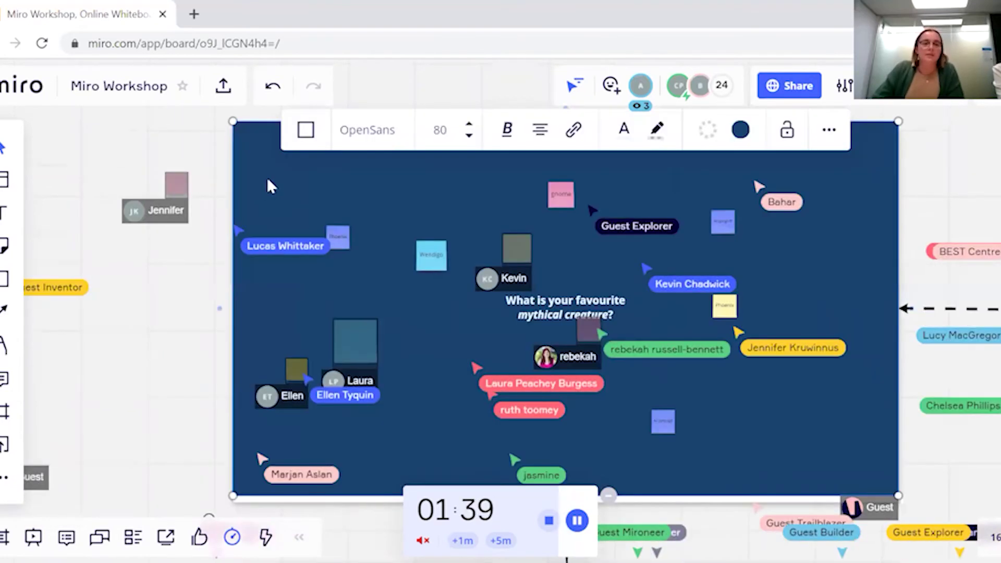
{"action": "left_click_drag", "start_coordinate": [260, 177], "coordinate": [259, 178]}
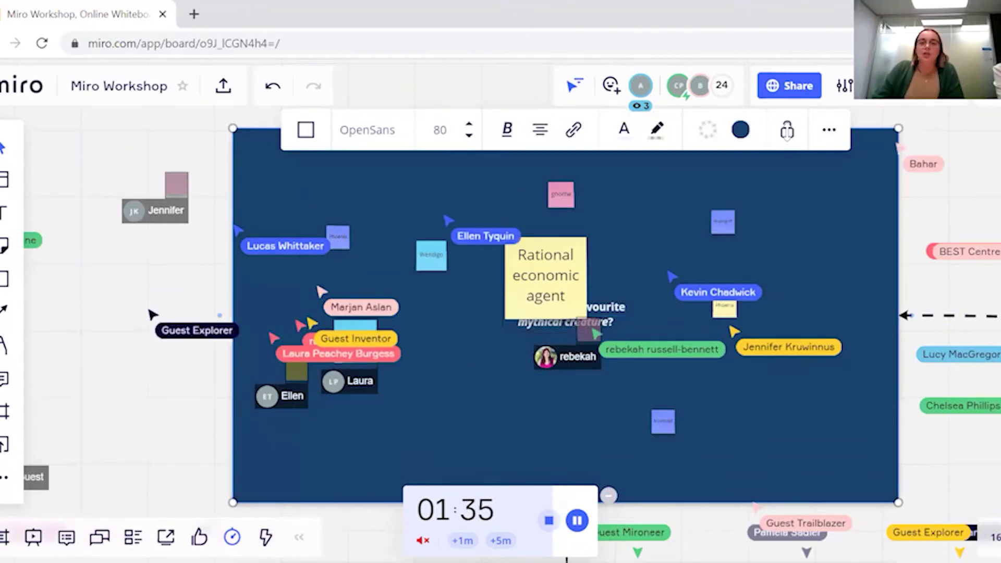
{"action": "key", "text": "ctrl+shift+l"}
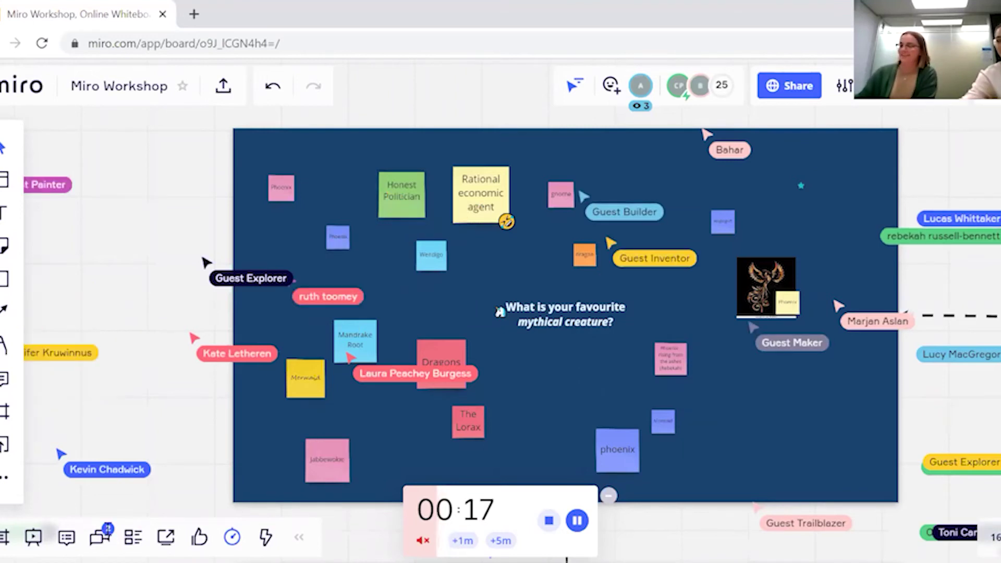
Step: Open the board chat to read participants' questions about following the facilitator
{"action": "left_click", "coordinate": [104, 536]}
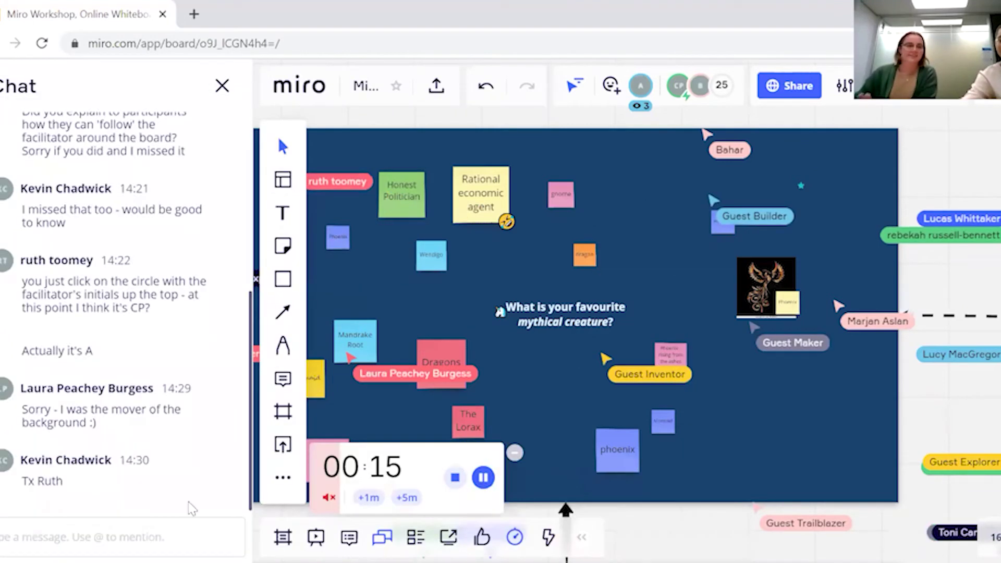
Step: Close the chat panel so the answer-filled mythical creature frame fills the view
{"action": "left_click", "coordinate": [222, 85]}
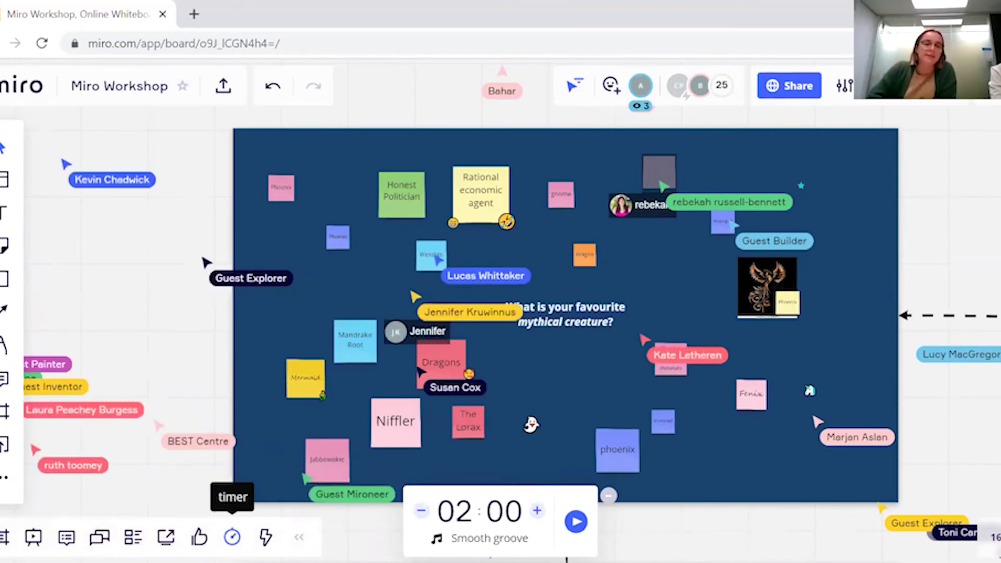
Step: Set the two-minute timer's background music to Smooth groove
{"action": "left_click", "coordinate": [232, 537]}
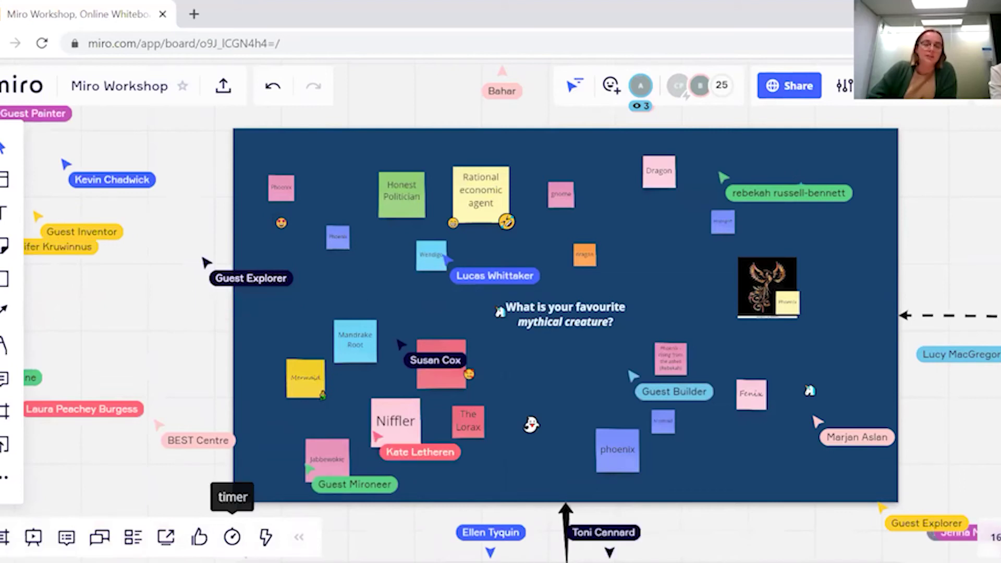
{"action": "left_click", "coordinate": [232, 537]}
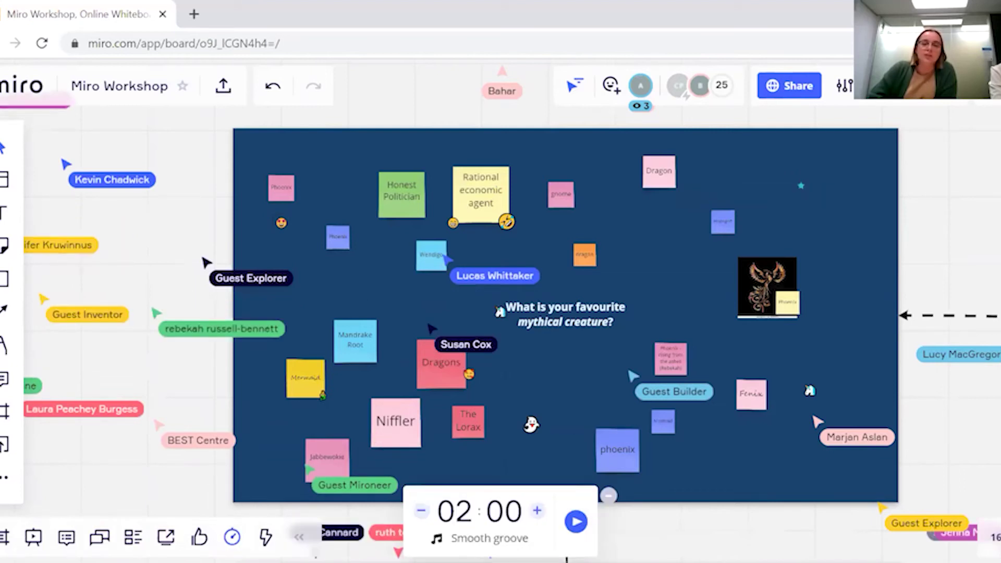
{"action": "left_click", "coordinate": [488, 538]}
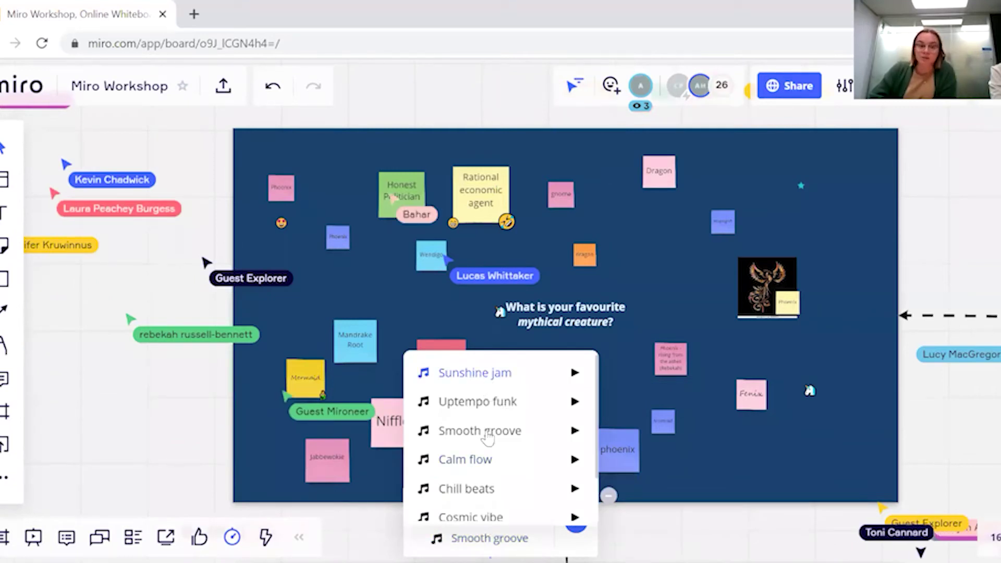
{"action": "left_click", "coordinate": [637, 477]}
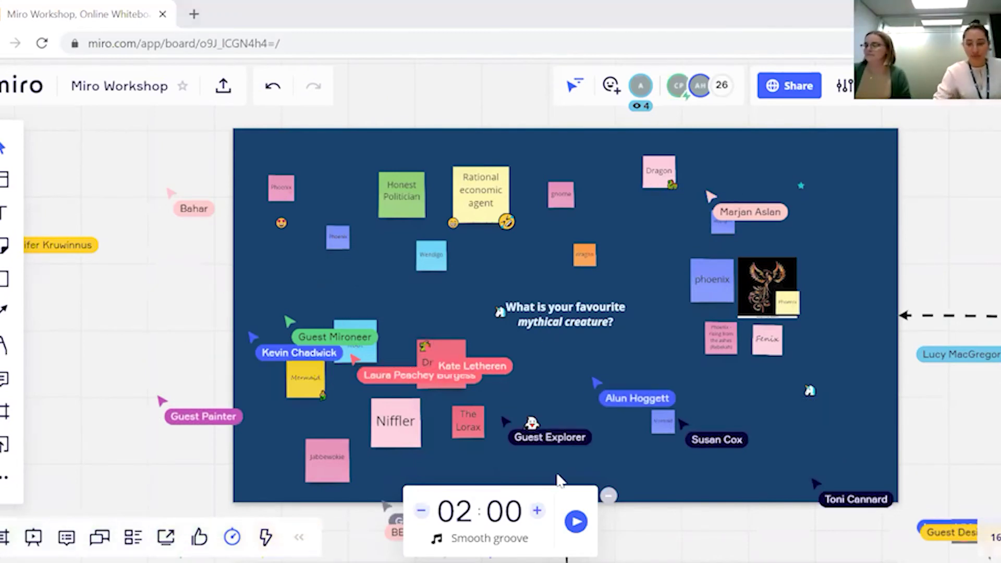
Step: Pan across the canvas to the Let's get technical frame beside the Tool Box card and zoom in
{"action": "scroll", "coordinate": [568, 453], "scroll_direction": "down", "scroll_amount": 5}
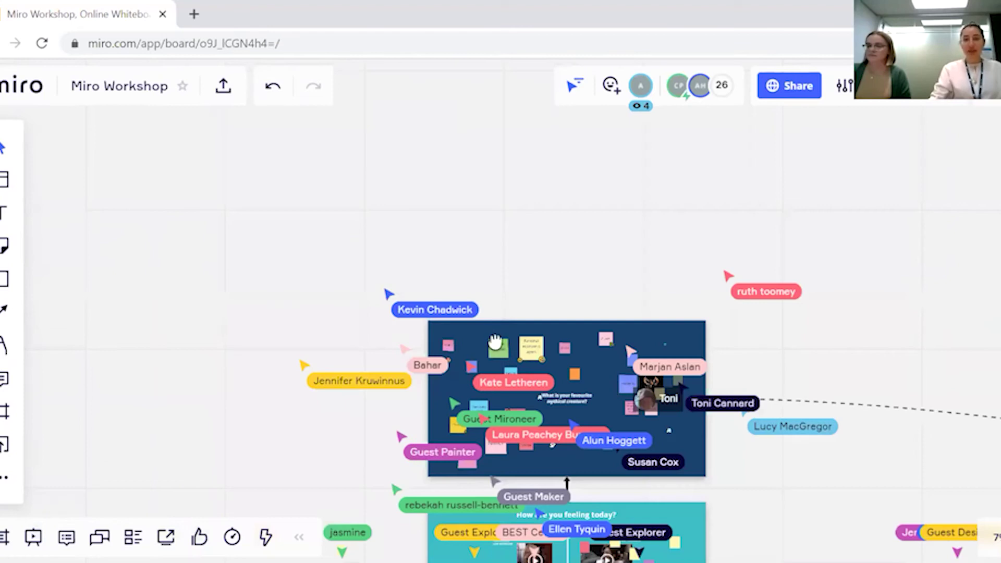
{"action": "scroll", "coordinate": [400, 315], "scroll_direction": "right", "scroll_amount": 5}
{"action": "scroll", "coordinate": [400, 315], "scroll_direction": "down", "scroll_amount": 3}
{"action": "scroll", "coordinate": [440, 430], "scroll_direction": "right", "scroll_amount": 2}
{"action": "scroll", "coordinate": [439, 430], "scroll_direction": "down", "scroll_amount": 1}
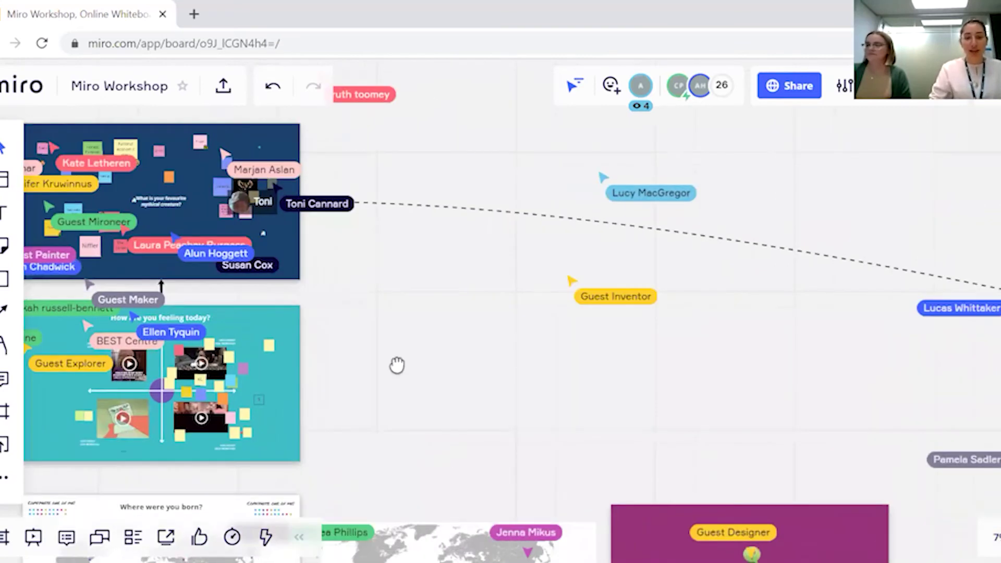
{"action": "scroll", "coordinate": [320, 346], "scroll_direction": "down", "scroll_amount": 2}
{"action": "scroll", "coordinate": [319, 346], "scroll_direction": "right", "scroll_amount": 1}
{"action": "scroll", "coordinate": [319, 349], "scroll_direction": "down", "scroll_amount": 5}
{"action": "scroll", "coordinate": [319, 348], "scroll_direction": "right", "scroll_amount": 4}
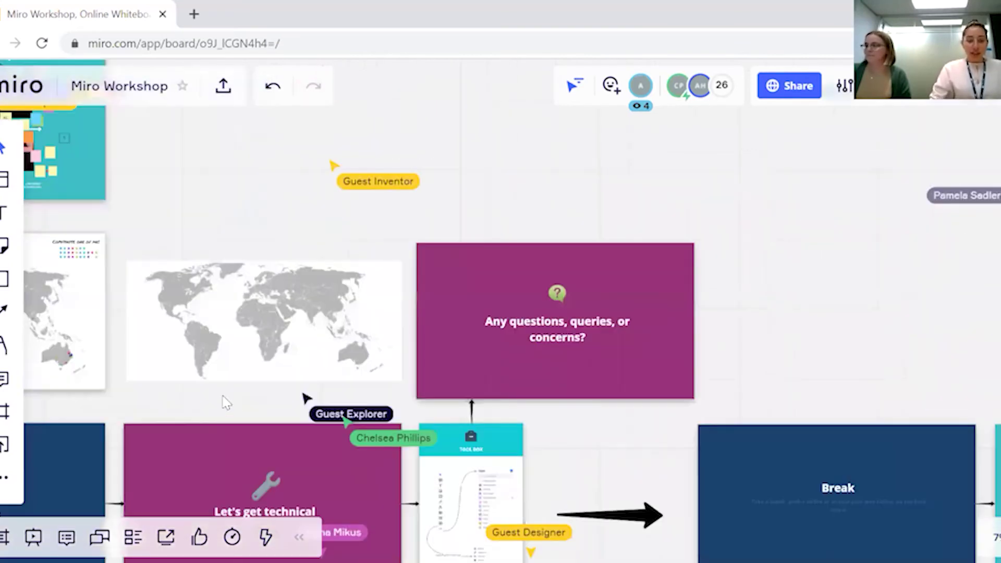
{"action": "scroll", "coordinate": [223, 295], "scroll_direction": "down", "scroll_amount": 1}
{"action": "scroll", "coordinate": [245, 203], "scroll_direction": "down", "scroll_amount": 5}
{"action": "scroll", "coordinate": [246, 203], "scroll_direction": "left", "scroll_amount": 1}
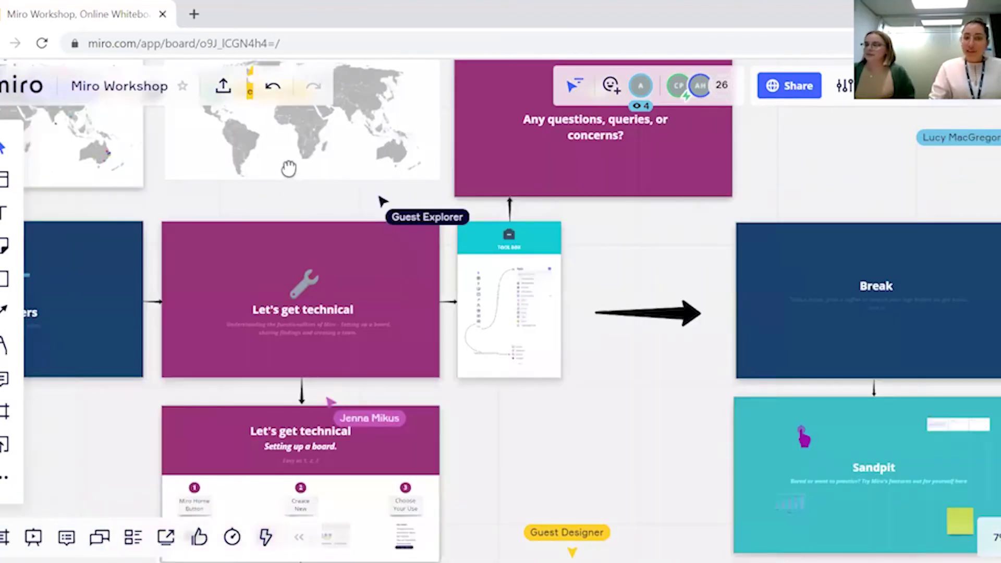
{"action": "scroll", "coordinate": [276, 168], "scroll_direction": "down", "scroll_amount": 1}
{"action": "scroll", "coordinate": [277, 168], "scroll_direction": "left", "scroll_amount": 1}
{"action": "scroll", "coordinate": [333, 264], "scroll_direction": "right", "scroll_amount": 1}
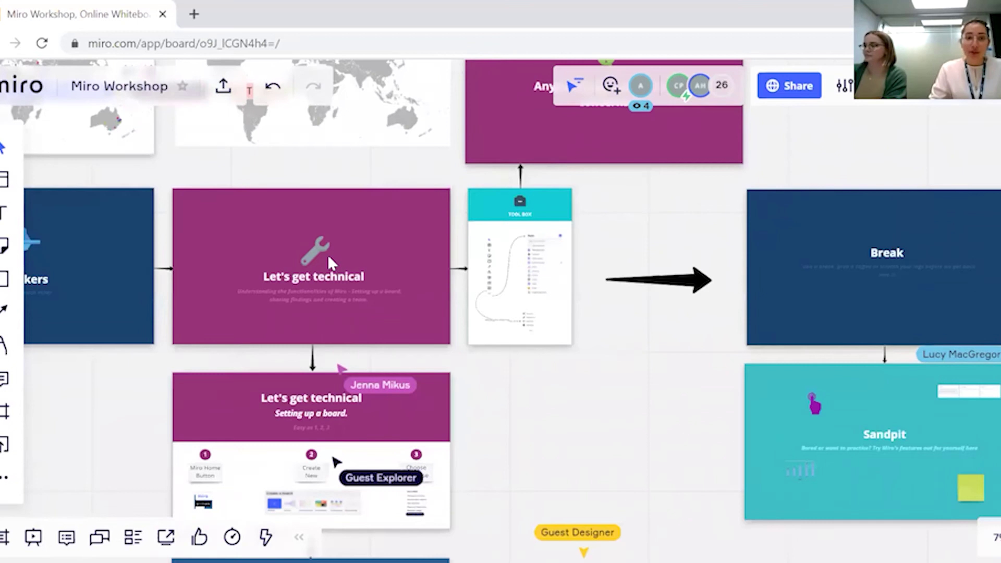
{"action": "scroll", "coordinate": [327, 254], "scroll_direction": "up", "scroll_amount": 3}
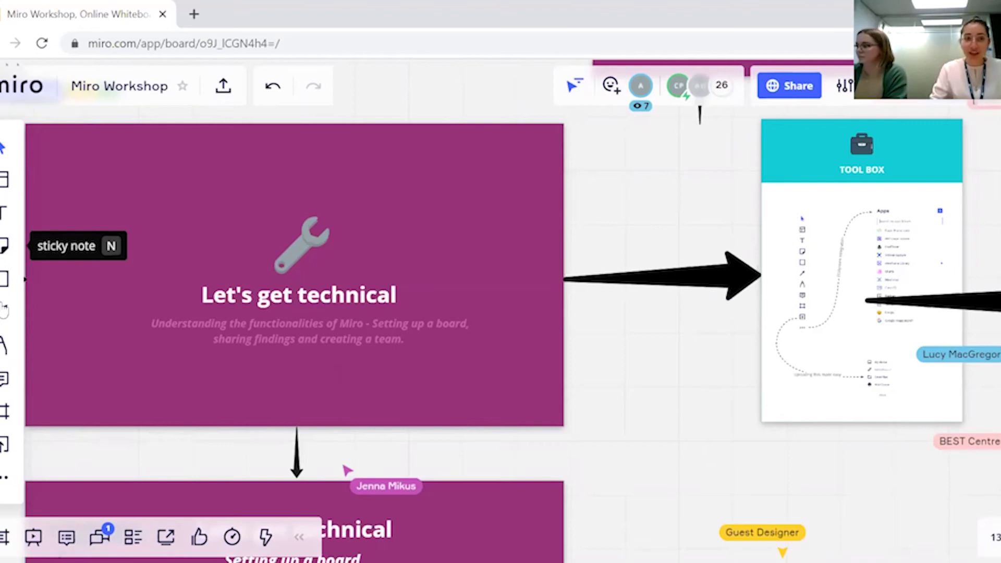
Step: Draw a pen heart on the Let's get technical frame, then centre the Tool Box card
{"action": "left_click", "coordinate": [23, 337]}
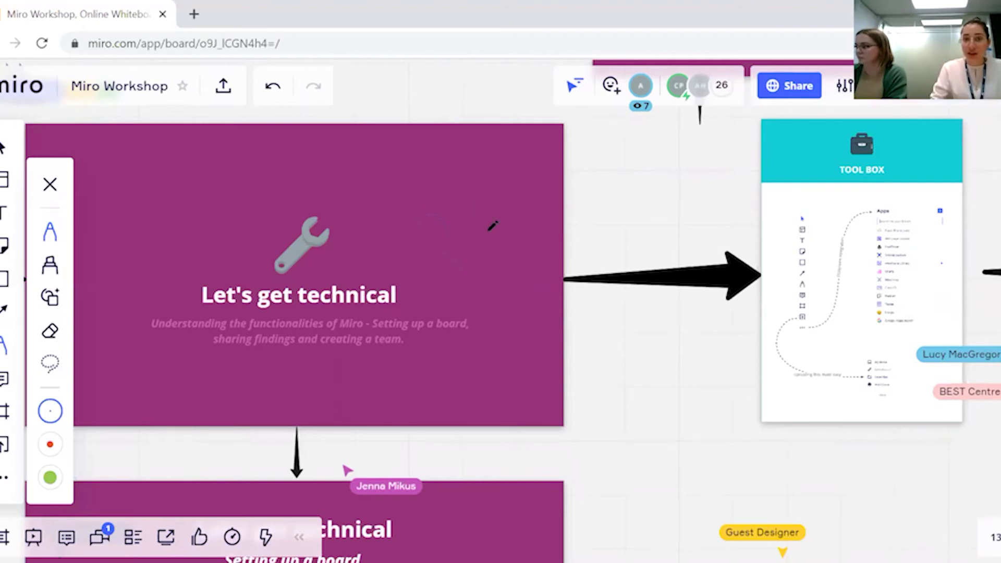
{"action": "left_click", "coordinate": [50, 183]}
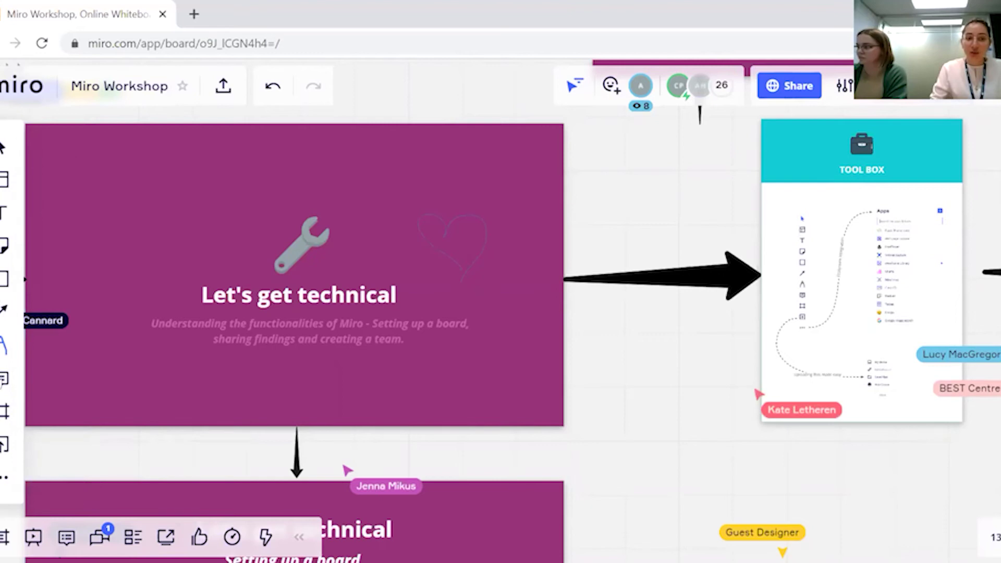
{"action": "left_click", "coordinate": [4, 386]}
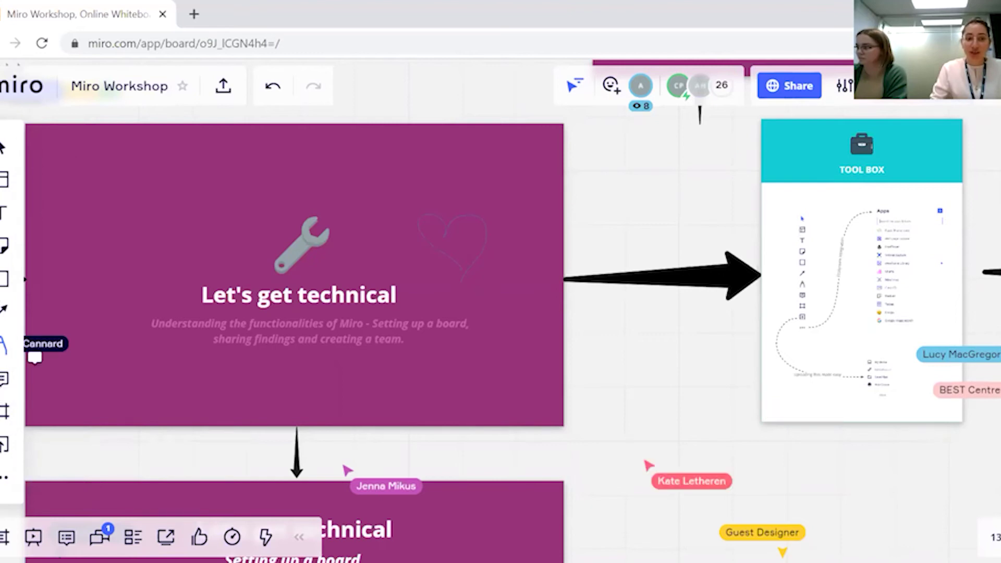
{"action": "left_click", "coordinate": [501, 268]}
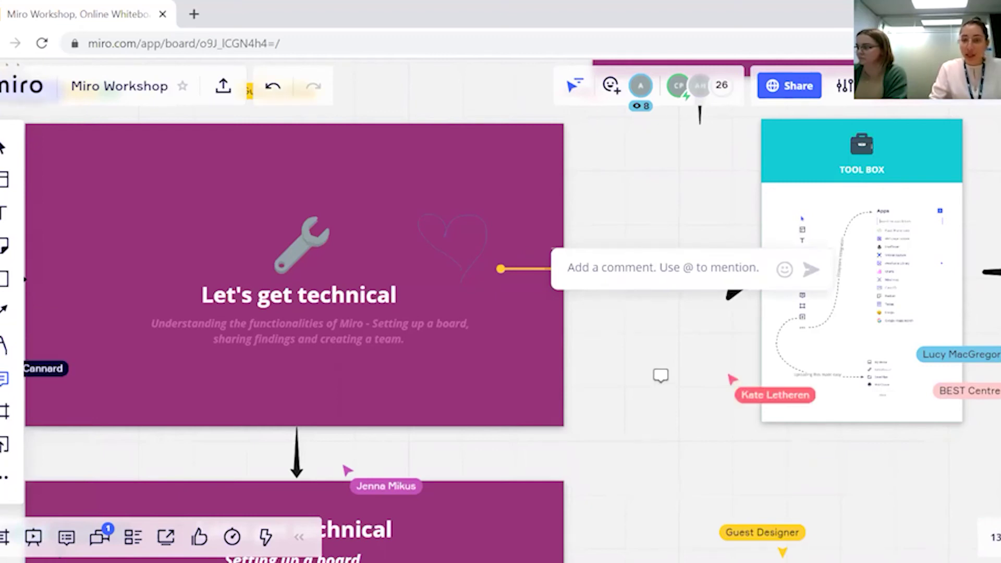
{"action": "left_click", "coordinate": [2, 152]}
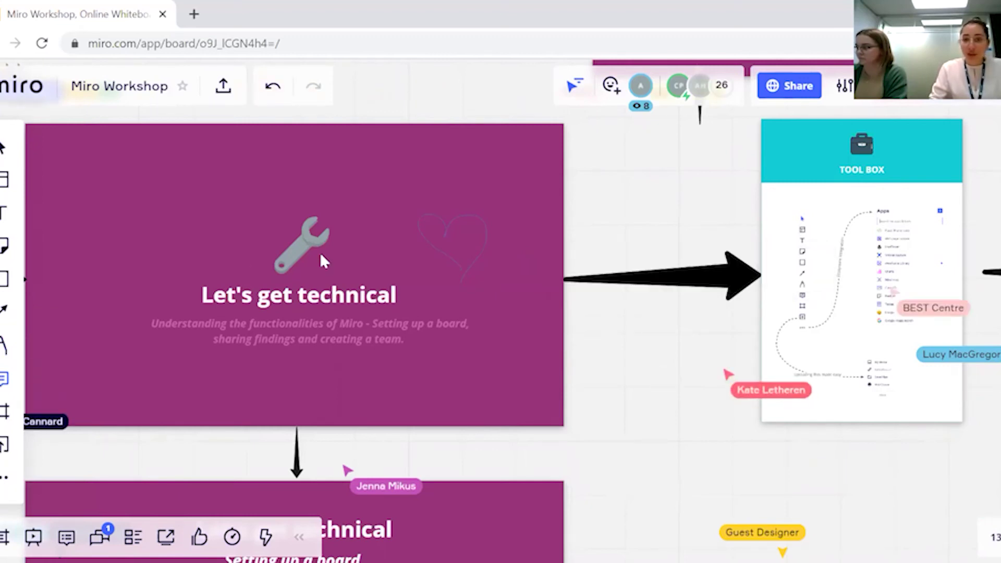
{"action": "left_click_drag", "start_coordinate": [658, 353], "coordinate": [286, 330]}
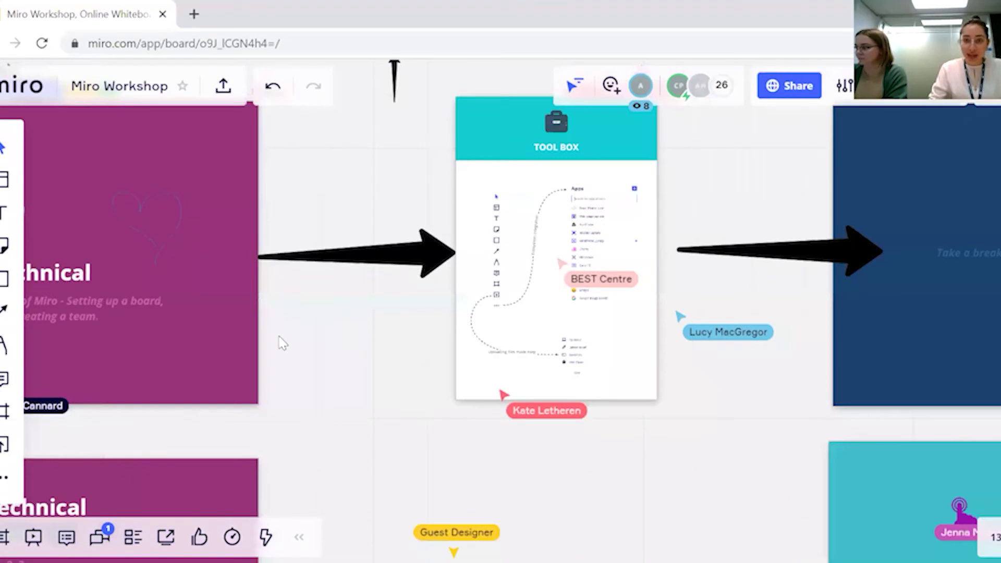
Step: Zoom in until the Tool Box's Ecosystem integration and file-upload notes are readable
{"action": "scroll", "coordinate": [459, 346], "scroll_direction": "up", "scroll_amount": 2}
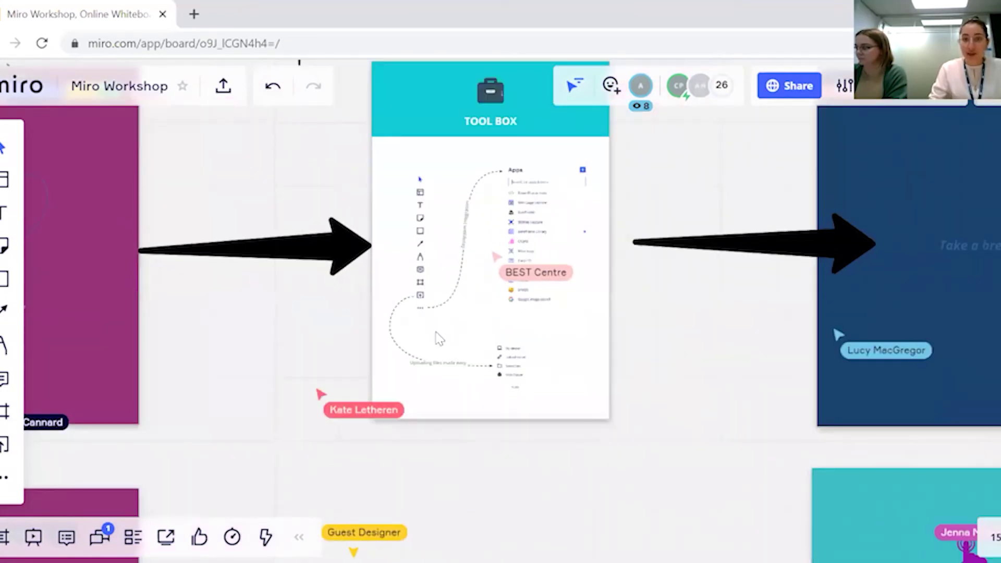
{"action": "scroll", "coordinate": [437, 338], "scroll_direction": "up", "scroll_amount": 3}
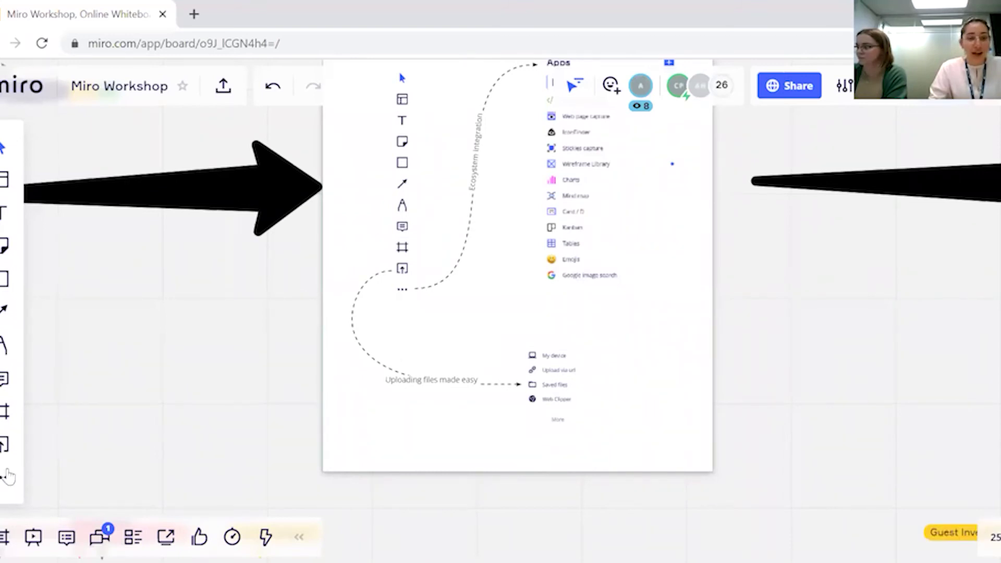
{"action": "left_click", "coordinate": [8, 475]}
{"action": "scroll", "coordinate": [139, 388], "scroll_direction": "down", "scroll_amount": 3}
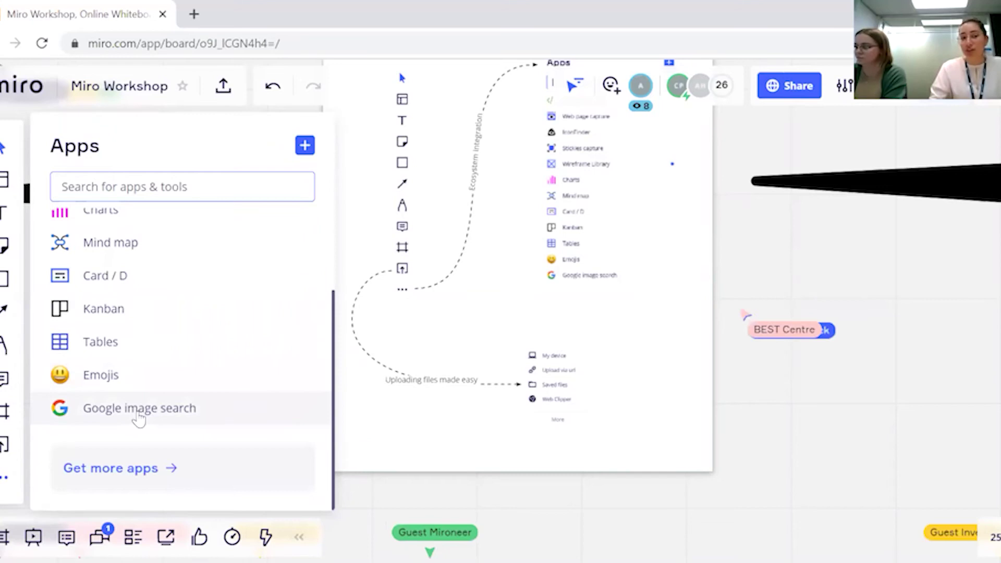
{"action": "left_click", "coordinate": [138, 417]}
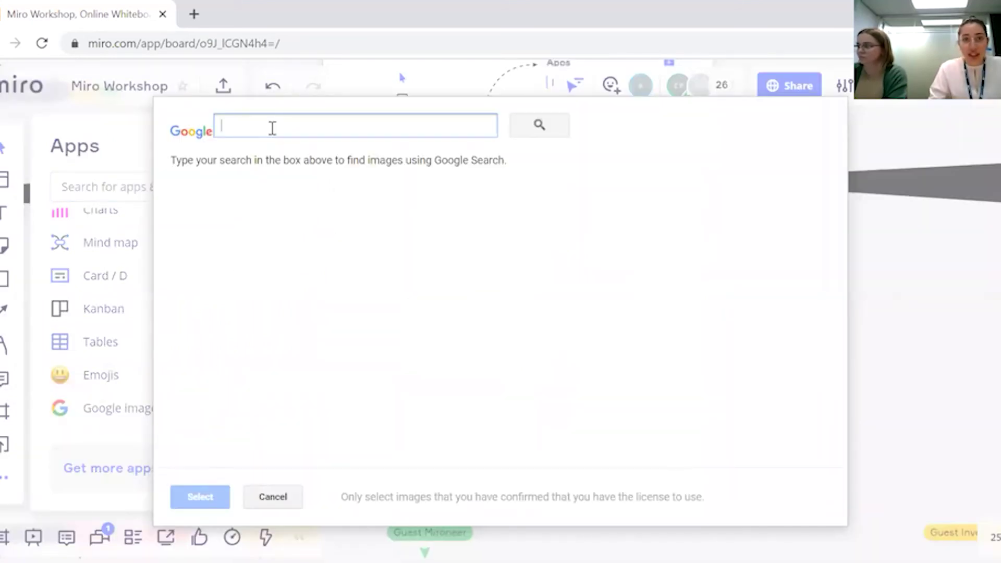
{"action": "type", "text": "t"}
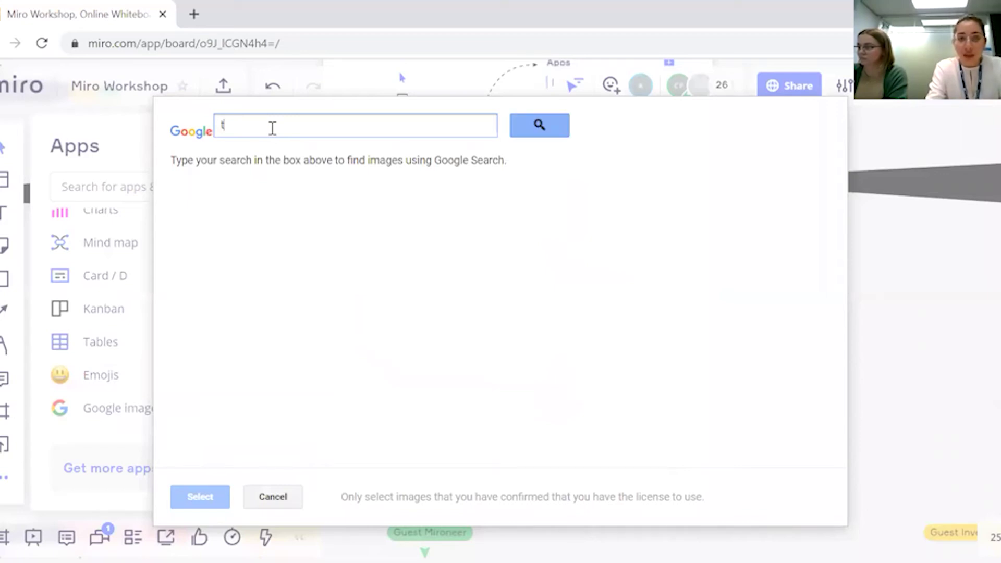
{"action": "type", "text": "humbs up"}
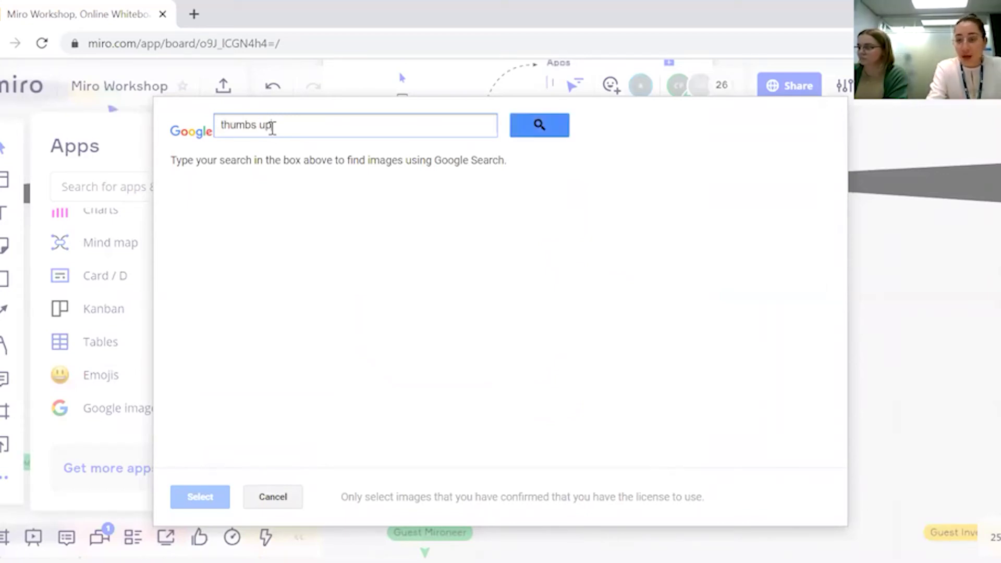
{"action": "left_click", "coordinate": [532, 128]}
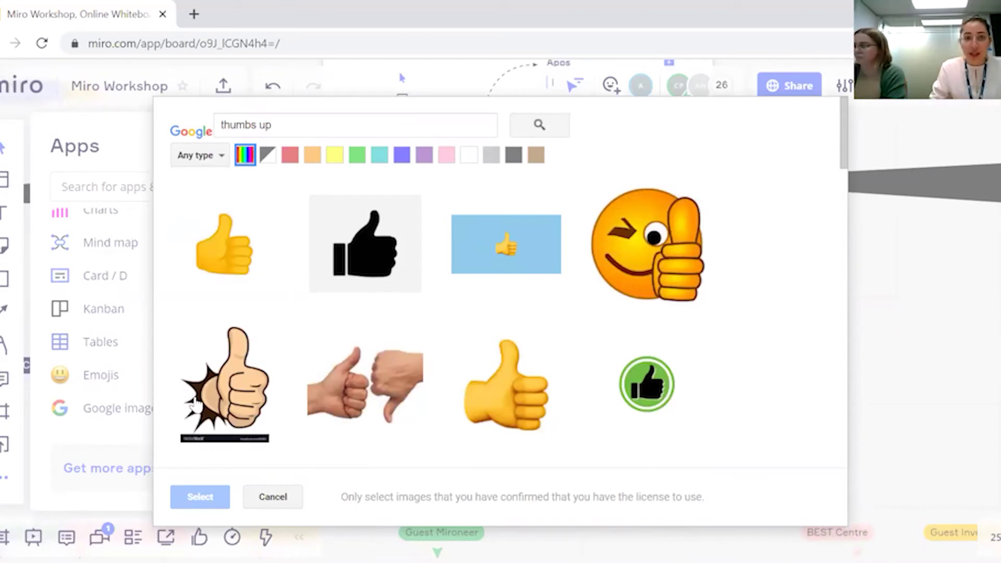
{"action": "key", "text": "Escape"}
{"action": "scroll", "coordinate": [117, 308], "scroll_direction": "up", "scroll_amount": 3}
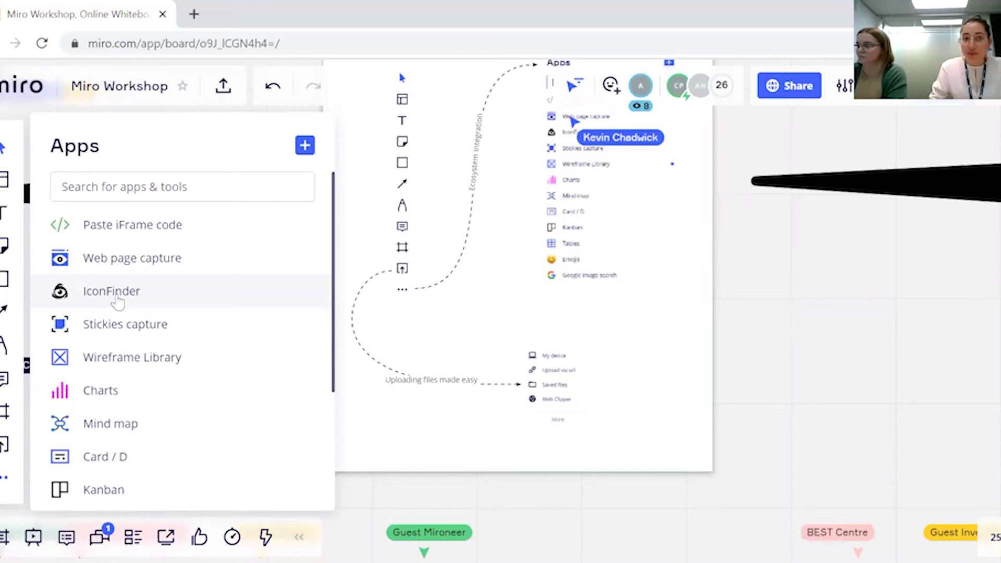
{"action": "left_click", "coordinate": [111, 291]}
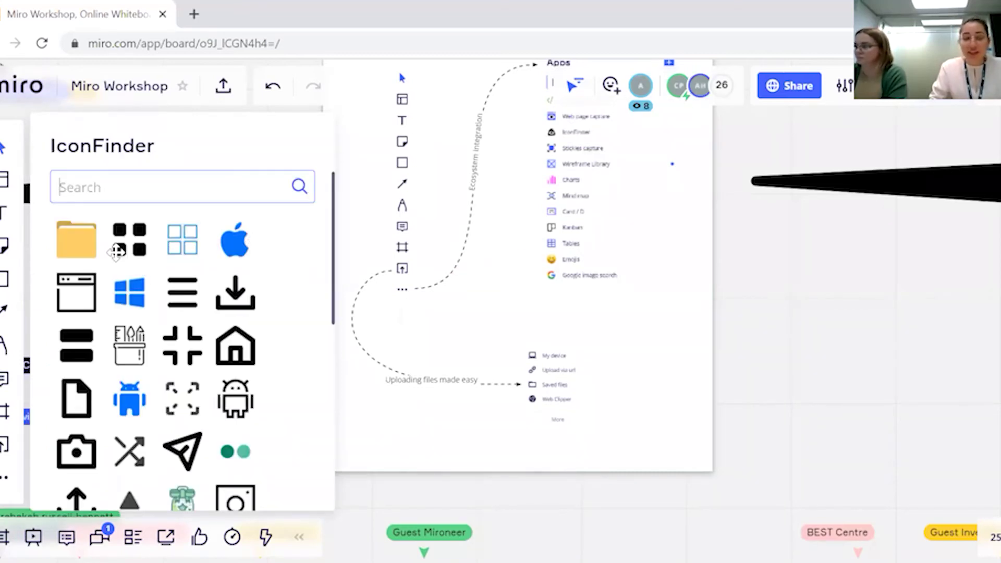
{"action": "scroll", "coordinate": [165, 358], "scroll_direction": "down", "scroll_amount": 2}
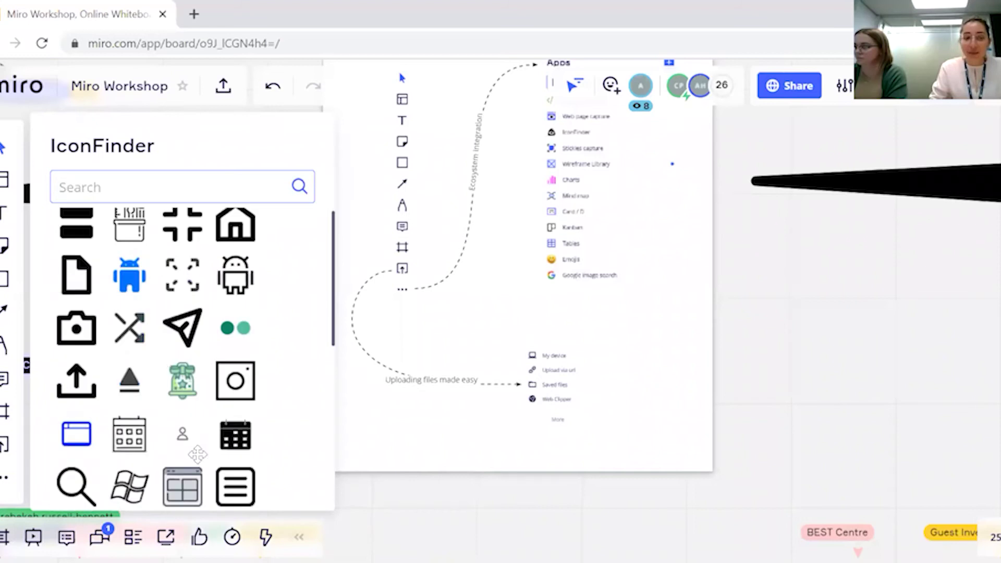
{"action": "scroll", "coordinate": [180, 409], "scroll_direction": "down", "scroll_amount": 1}
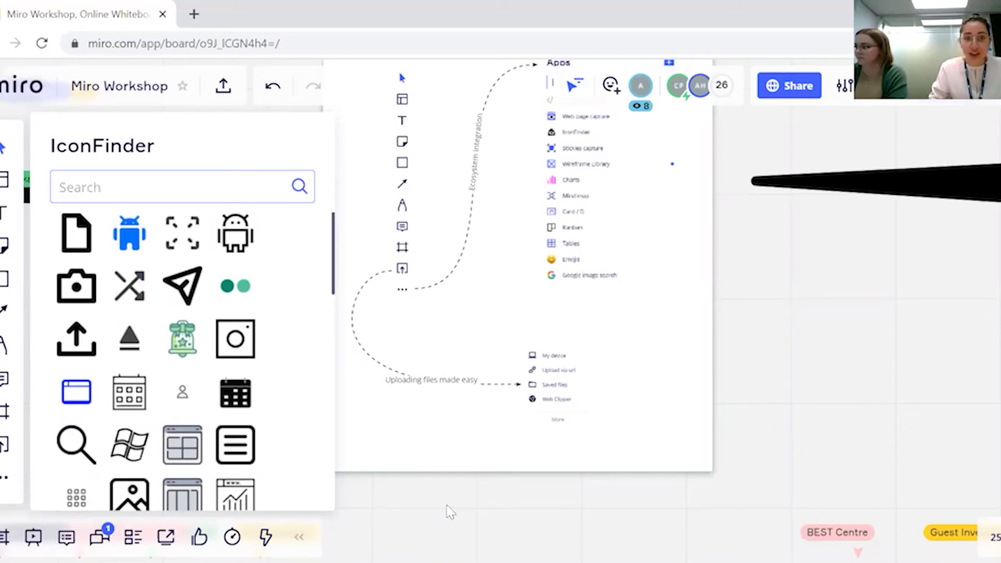
Step: Close the icon library and scroll to the three-step 'Setting up a board' frame
{"action": "key", "text": "Escape"}
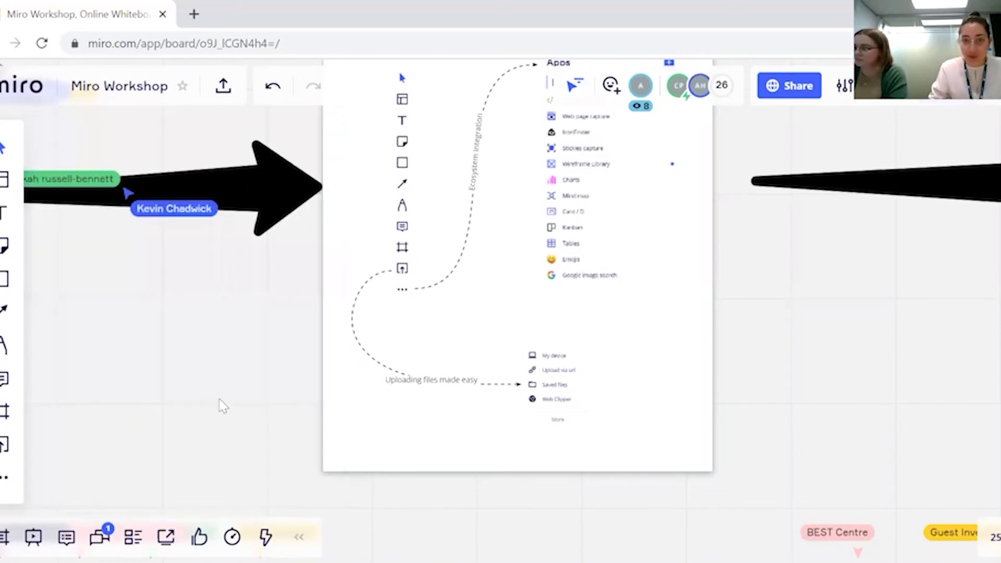
{"action": "scroll", "coordinate": [208, 412], "scroll_direction": "down", "scroll_amount": 1}
{"action": "scroll", "coordinate": [250, 365], "scroll_direction": "down", "scroll_amount": 3}
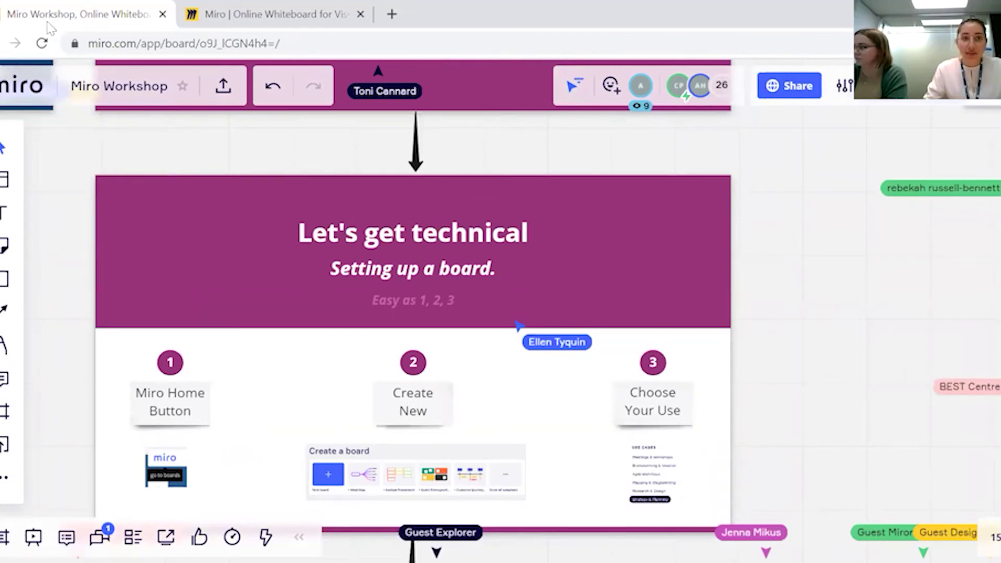
Step: From the boards dashboard, create the 'Example' board in Miro Workshop with member notifications off
{"action": "left_click", "coordinate": [30, 86]}
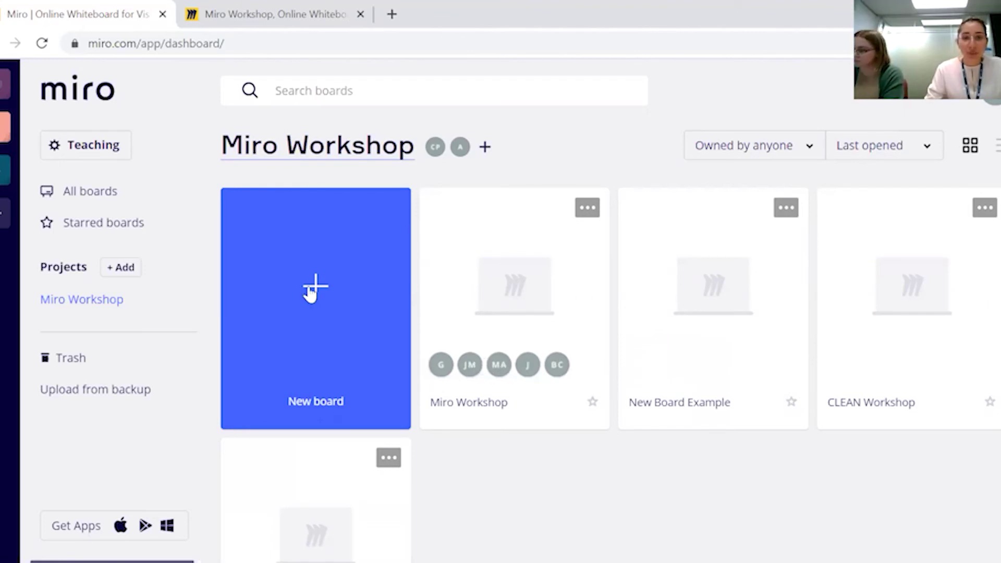
{"action": "left_click", "coordinate": [352, 298]}
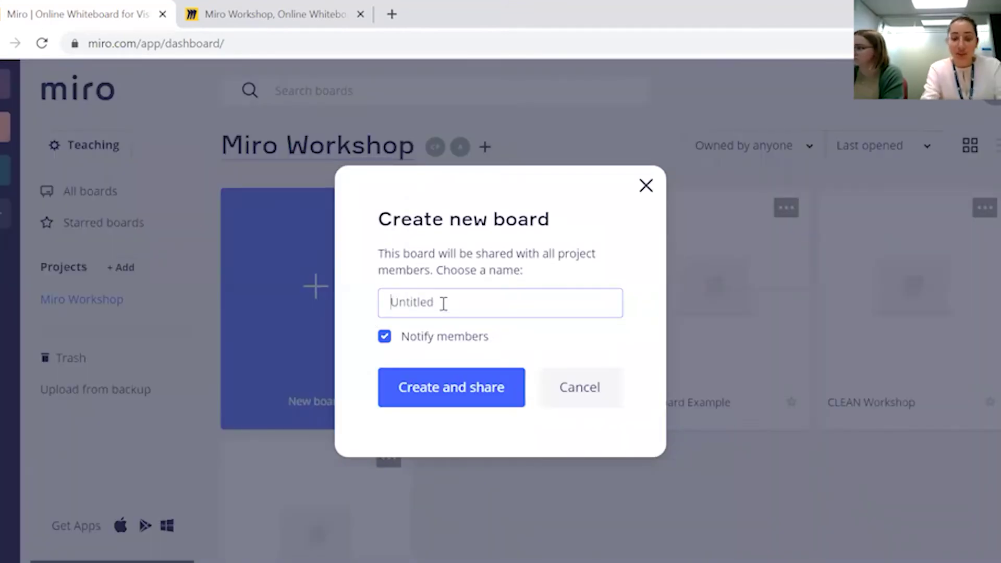
{"action": "type", "text": "Example"}
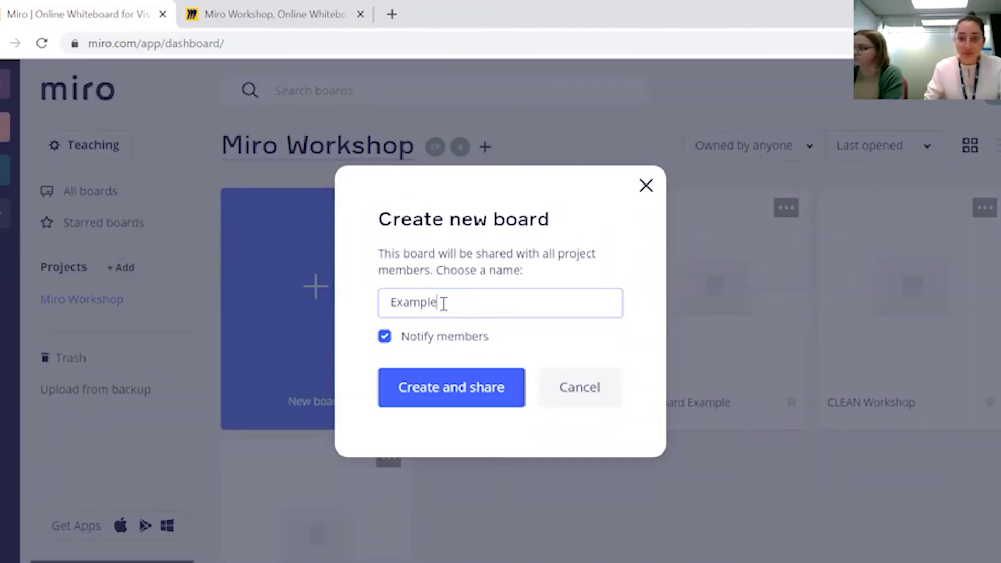
{"action": "left_click", "coordinate": [385, 343]}
{"action": "left_click", "coordinate": [386, 336]}
{"action": "left_click", "coordinate": [427, 396]}
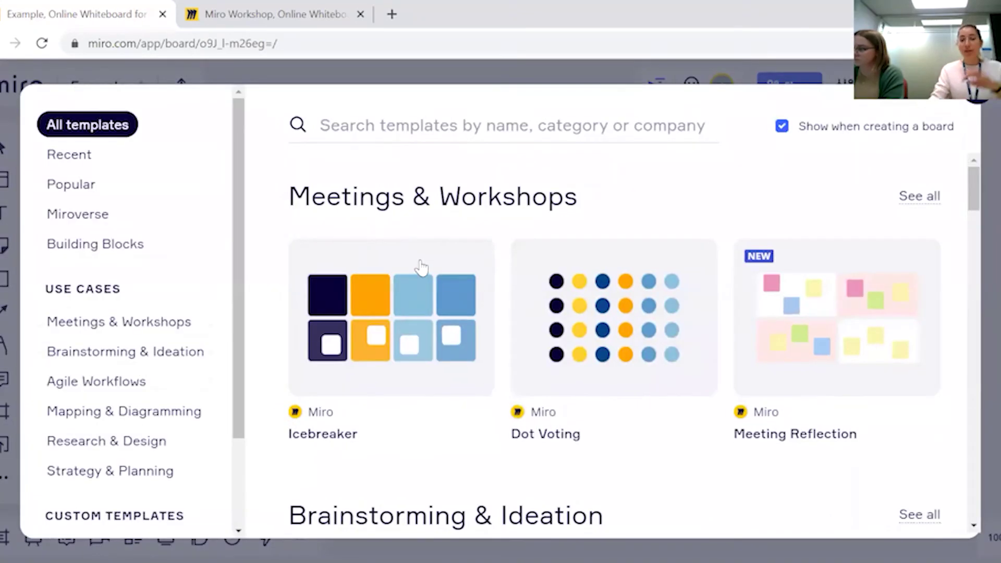
Step: Browse the Example board's template categories, then close its tab to return to the workshop board
{"action": "mouse_move", "coordinate": [446, 290]}
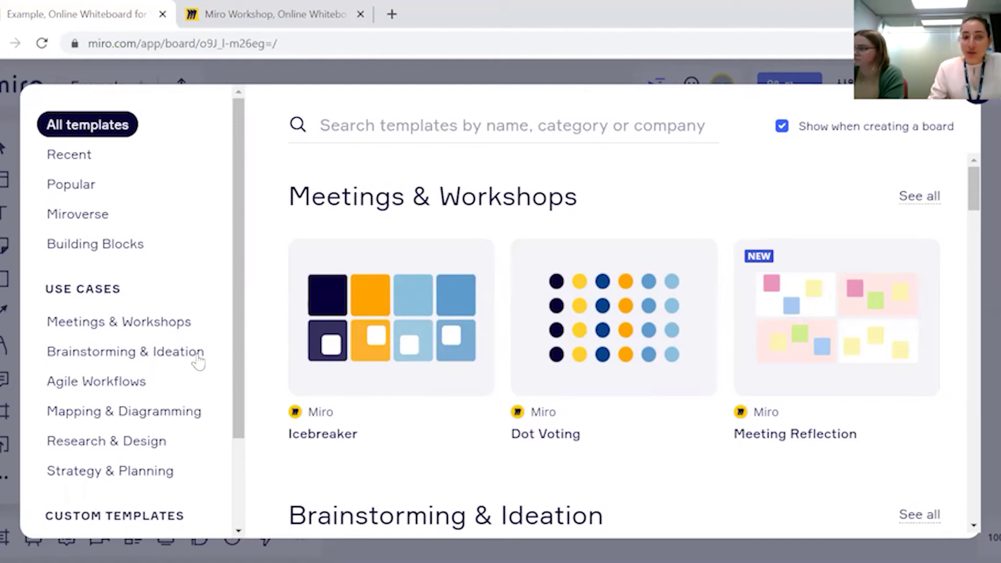
{"action": "scroll", "coordinate": [172, 252], "scroll_direction": "down", "scroll_amount": 3}
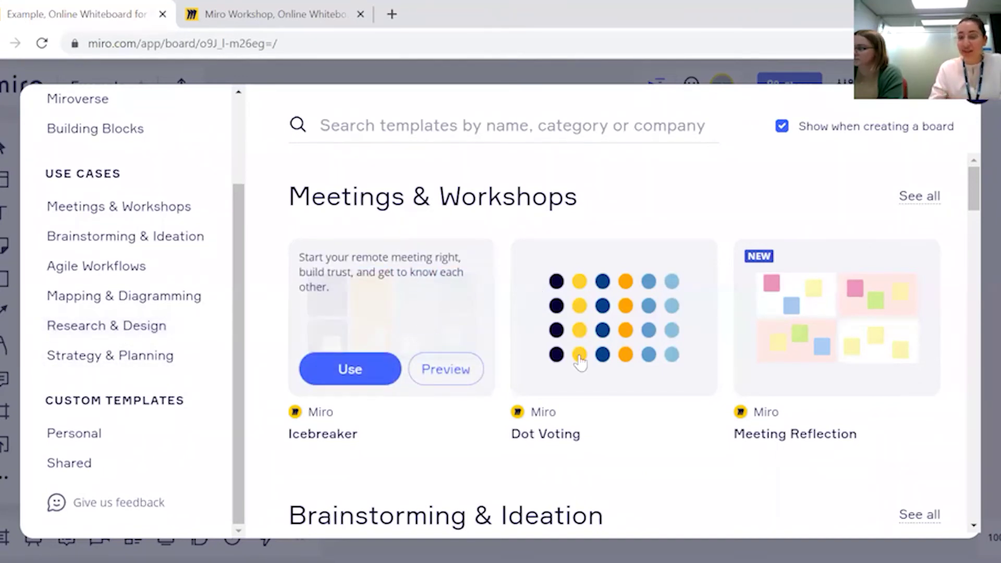
{"action": "scroll", "coordinate": [580, 361], "scroll_direction": "down", "scroll_amount": 6}
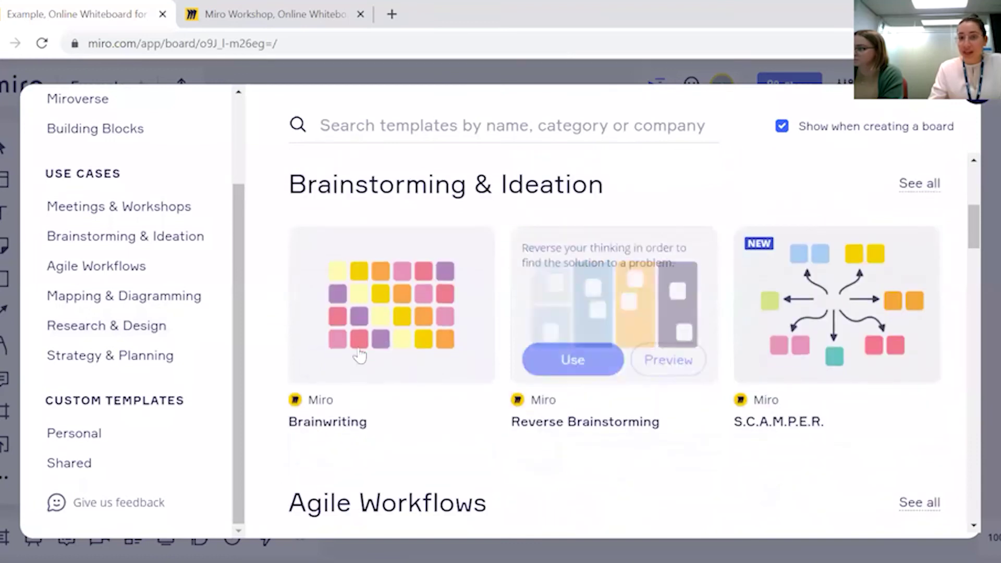
{"action": "scroll", "coordinate": [571, 274], "scroll_direction": "down", "scroll_amount": 5}
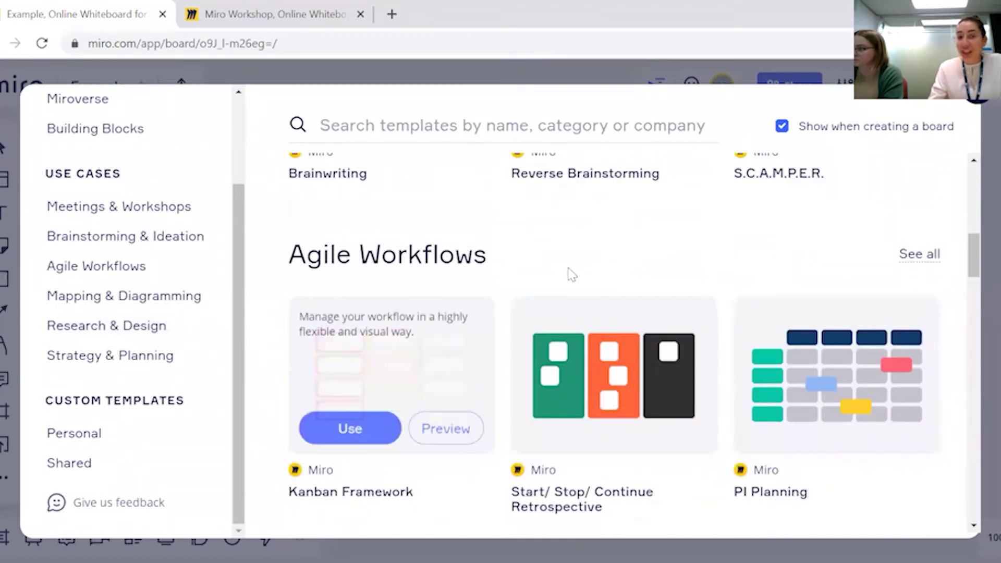
{"action": "scroll", "coordinate": [572, 276], "scroll_direction": "down", "scroll_amount": 5}
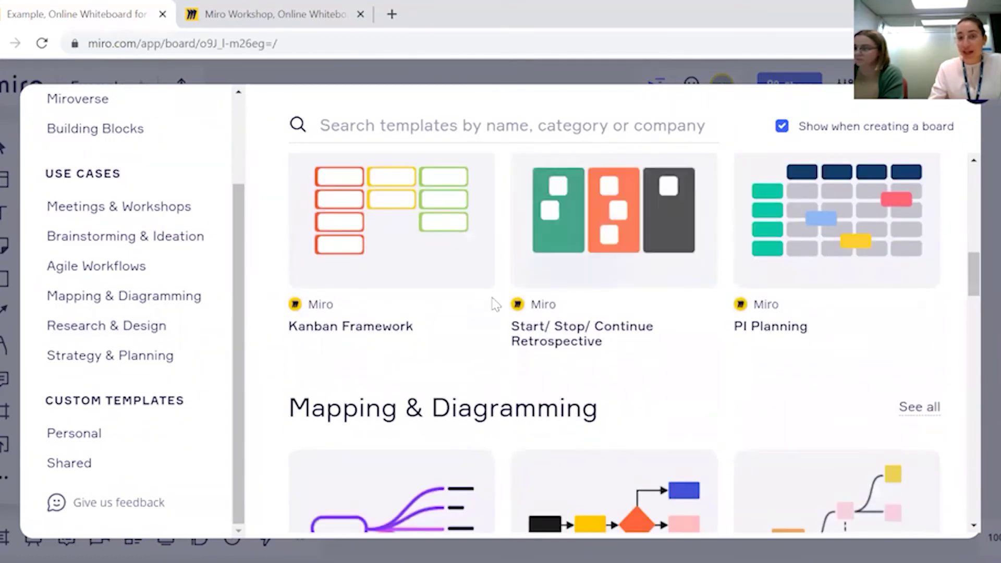
{"action": "scroll", "coordinate": [451, 343], "scroll_direction": "down", "scroll_amount": 3}
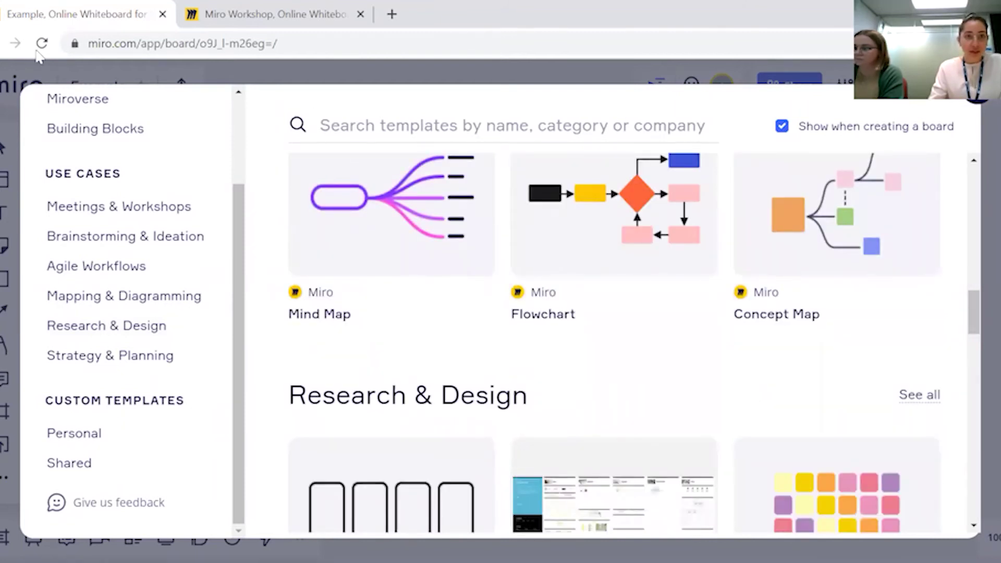
{"action": "key", "text": "ctrl+w"}
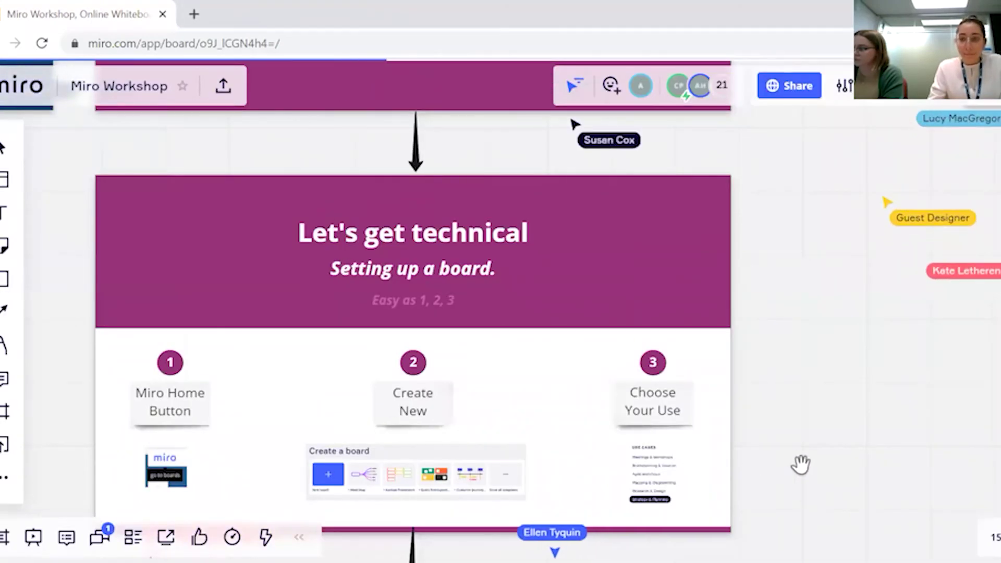
Step: Scroll down the canvas to the blue 'What do you hope to achieve with this new board?' frame
{"action": "scroll", "coordinate": [817, 328], "scroll_direction": "down", "scroll_amount": 2}
{"action": "scroll", "coordinate": [818, 327], "scroll_direction": "down", "scroll_amount": 5}
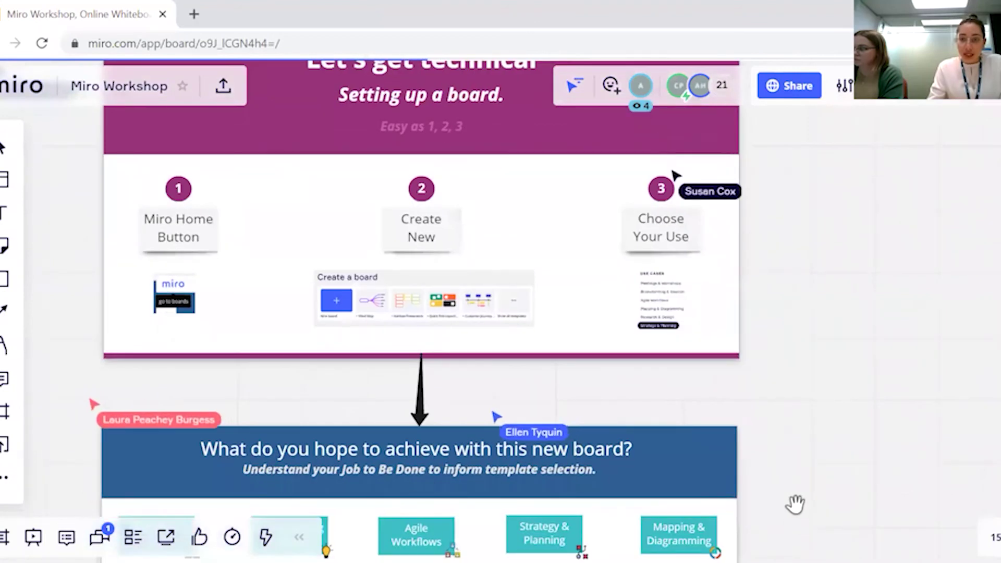
{"action": "scroll", "coordinate": [808, 454], "scroll_direction": "down", "scroll_amount": 4}
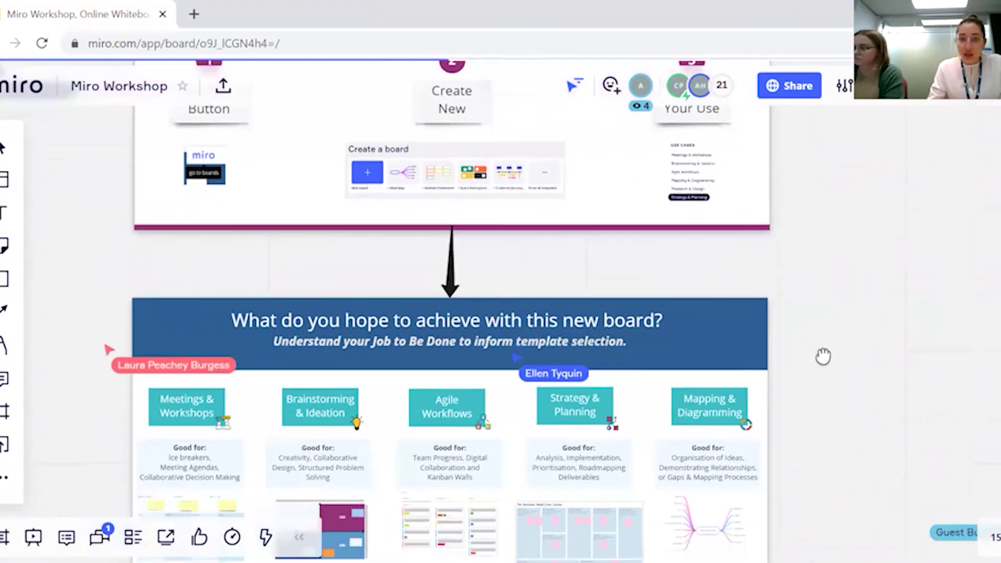
{"action": "scroll", "coordinate": [823, 356], "scroll_direction": "down", "scroll_amount": 5}
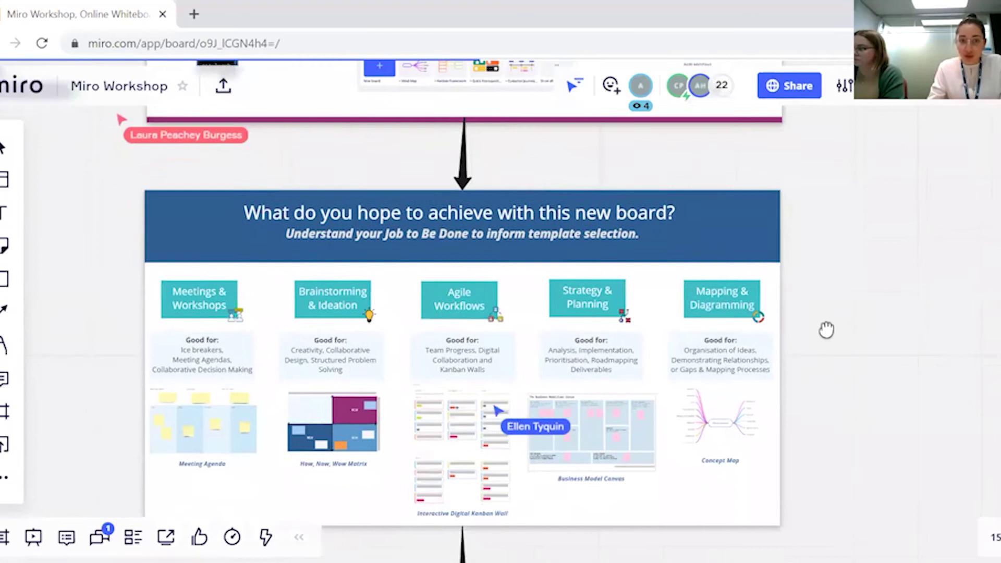
{"action": "scroll", "coordinate": [820, 243], "scroll_direction": "down", "scroll_amount": 2}
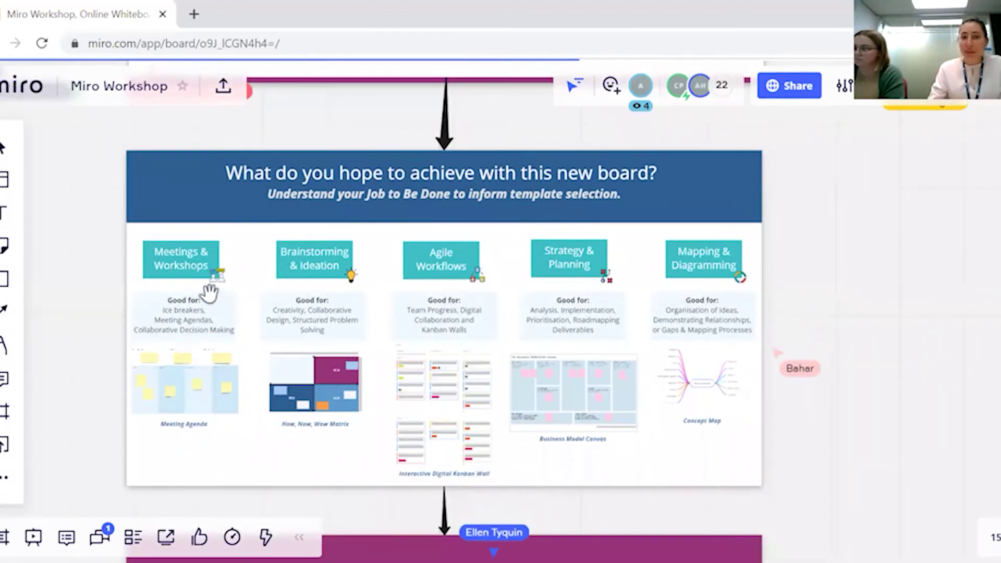
{"action": "scroll", "coordinate": [203, 287], "scroll_direction": "up", "scroll_amount": 3}
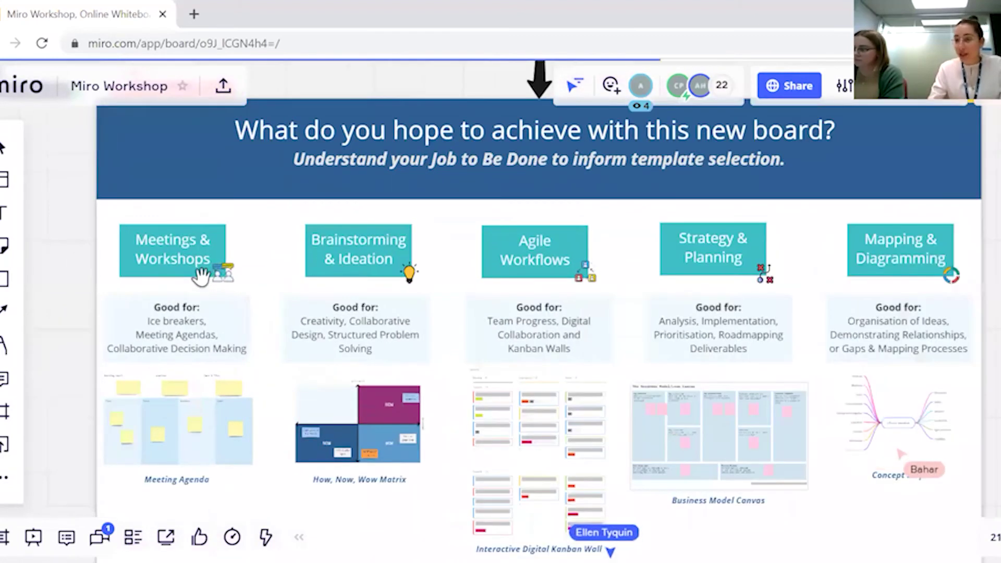
{"action": "scroll", "coordinate": [202, 274], "scroll_direction": "up", "scroll_amount": 2}
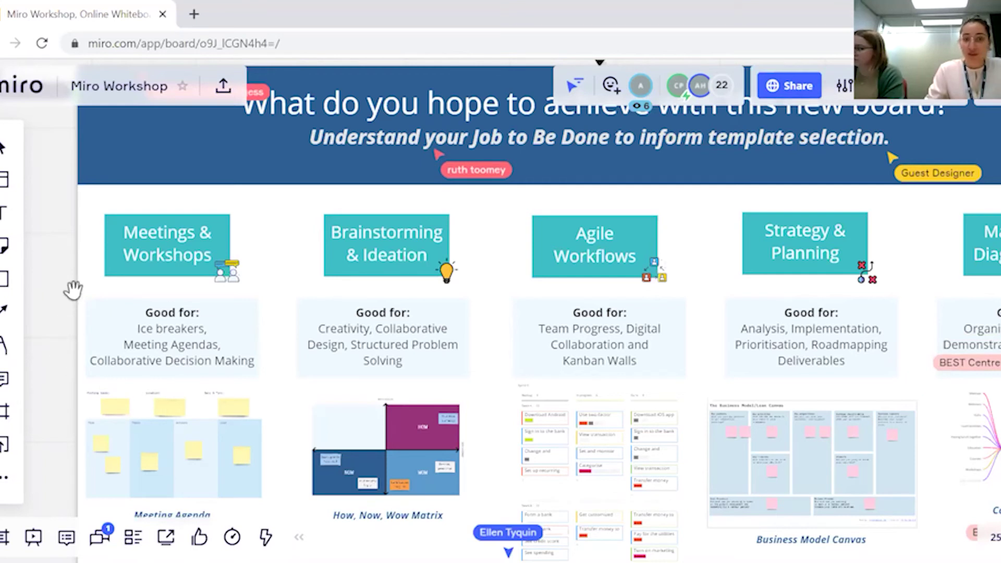
Step: Zoom in on the Meeting Agenda and How, Now, Wow Matrix example templates
{"action": "scroll", "coordinate": [73, 289], "scroll_direction": "down", "scroll_amount": 3}
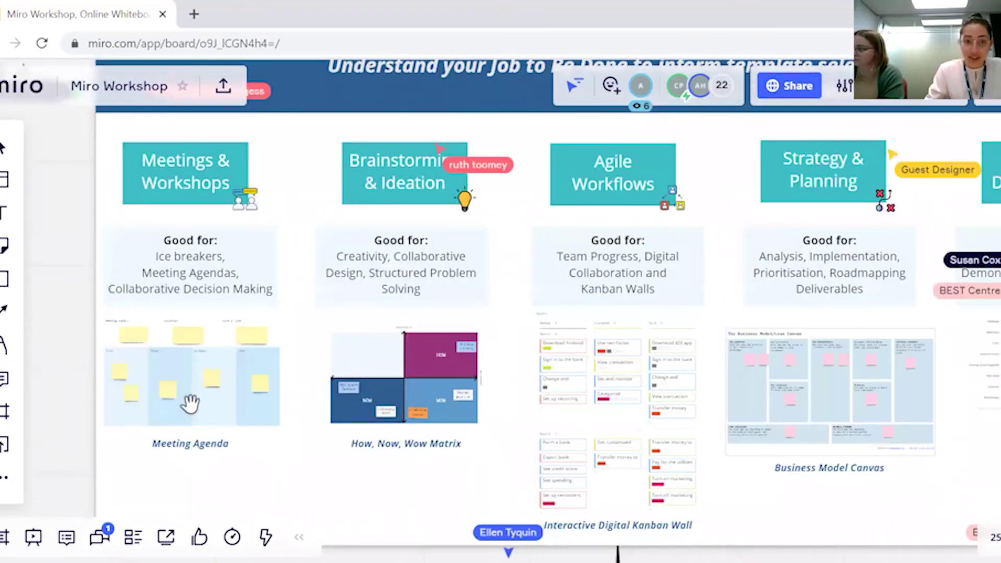
{"action": "scroll", "coordinate": [144, 295], "scroll_direction": "up", "scroll_amount": 5}
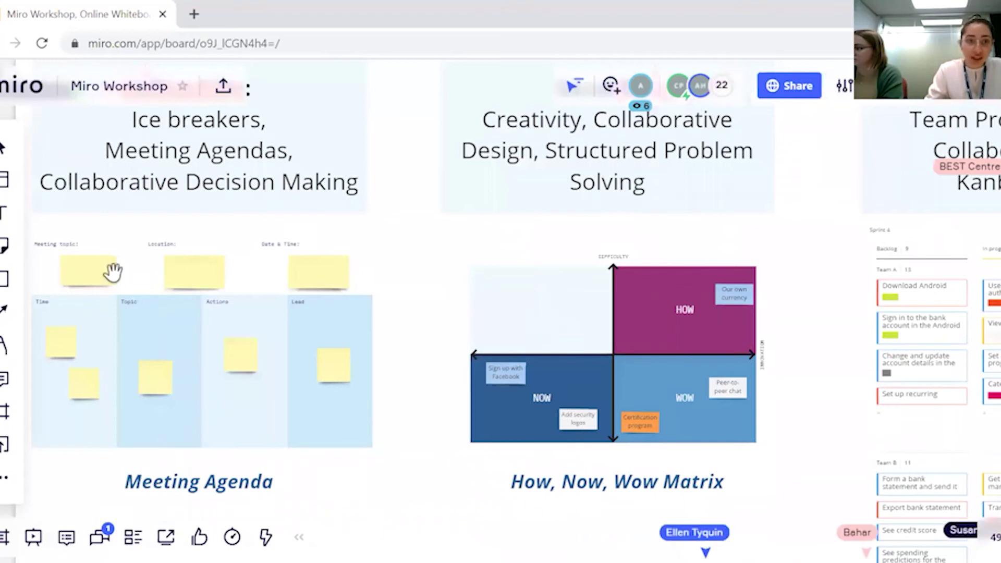
{"action": "scroll", "coordinate": [382, 242], "scroll_direction": "up", "scroll_amount": 2}
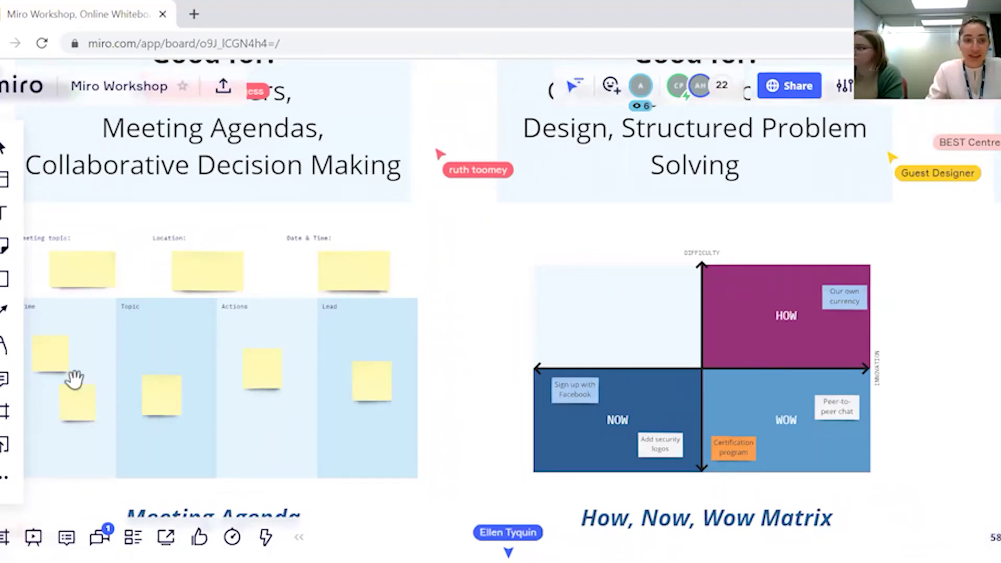
{"action": "scroll", "coordinate": [83, 290], "scroll_direction": "down", "scroll_amount": 2}
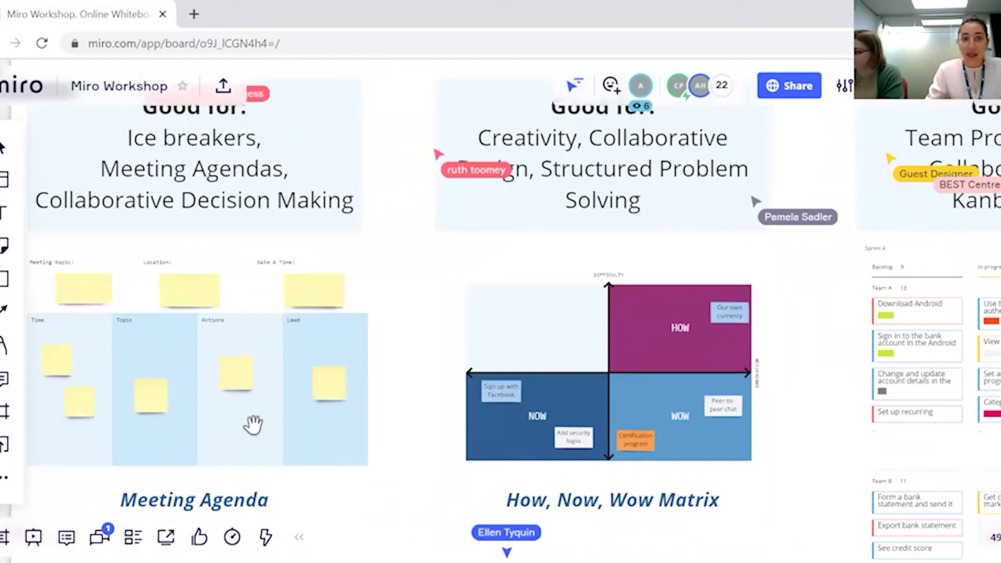
{"action": "scroll", "coordinate": [285, 307], "scroll_direction": "down", "scroll_amount": 2}
{"action": "scroll", "coordinate": [214, 359], "scroll_direction": "down", "scroll_amount": 2}
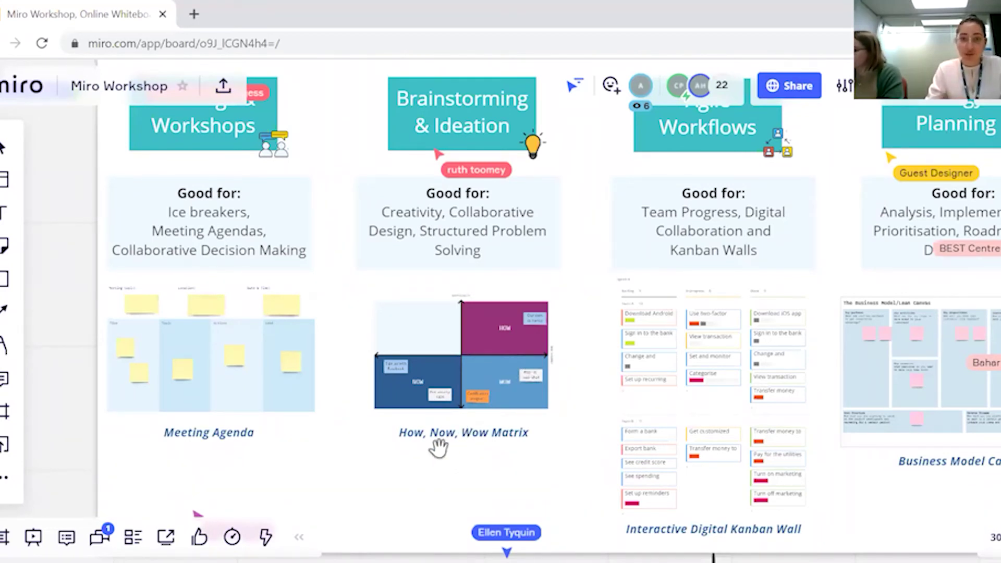
Step: Zoom back out and pan right to centre the Brainstorming, Agile Workflows and Strategy columns
{"action": "scroll", "coordinate": [462, 430], "scroll_direction": "up", "scroll_amount": 2}
{"action": "scroll", "coordinate": [409, 449], "scroll_direction": "up", "scroll_amount": 3}
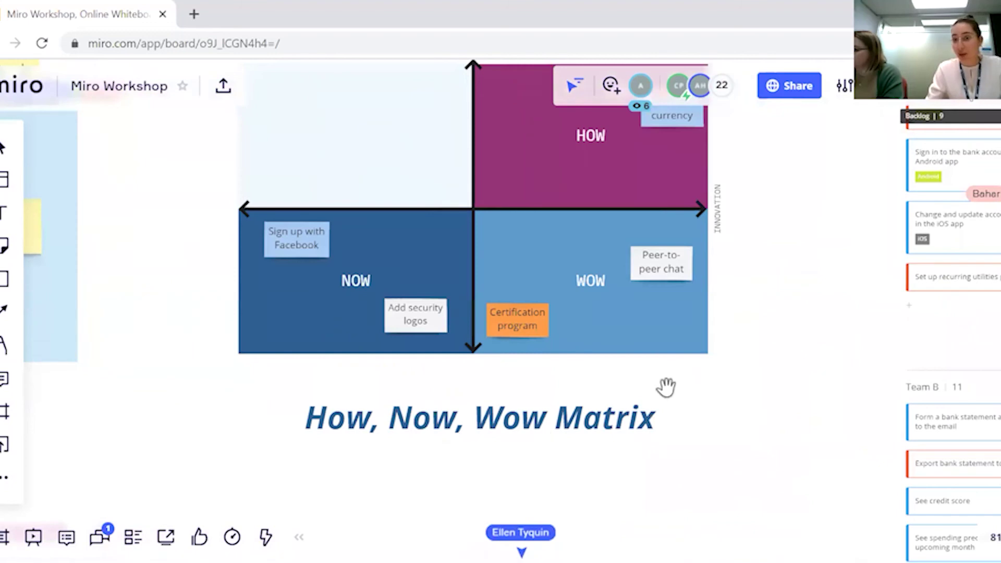
{"action": "scroll", "coordinate": [727, 425], "scroll_direction": "up", "scroll_amount": 3}
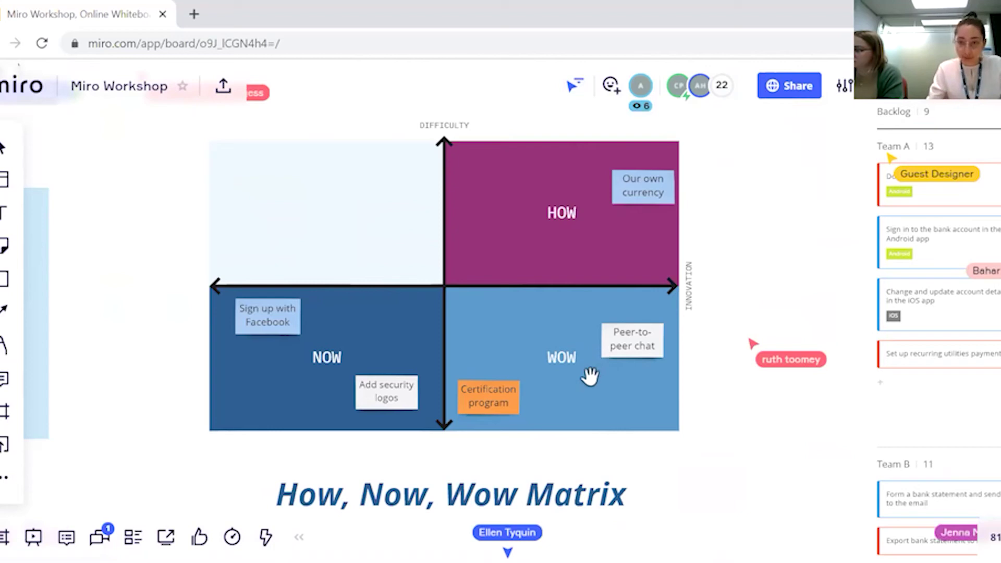
{"action": "scroll", "coordinate": [589, 376], "scroll_direction": "down", "scroll_amount": 5}
{"action": "scroll", "coordinate": [666, 320], "scroll_direction": "down", "scroll_amount": 3}
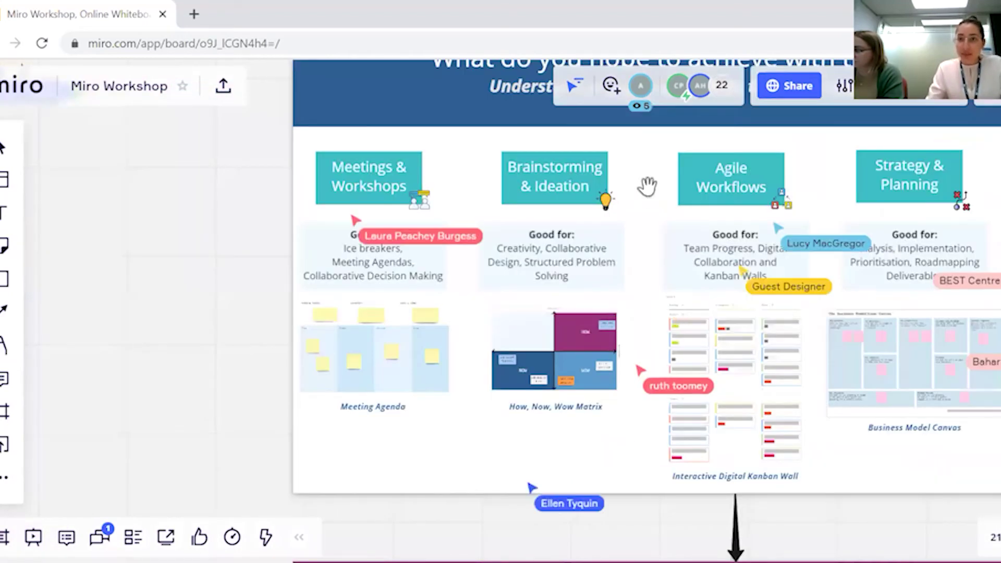
{"action": "left_click_drag", "start_coordinate": [642, 188], "coordinate": [386, 232]}
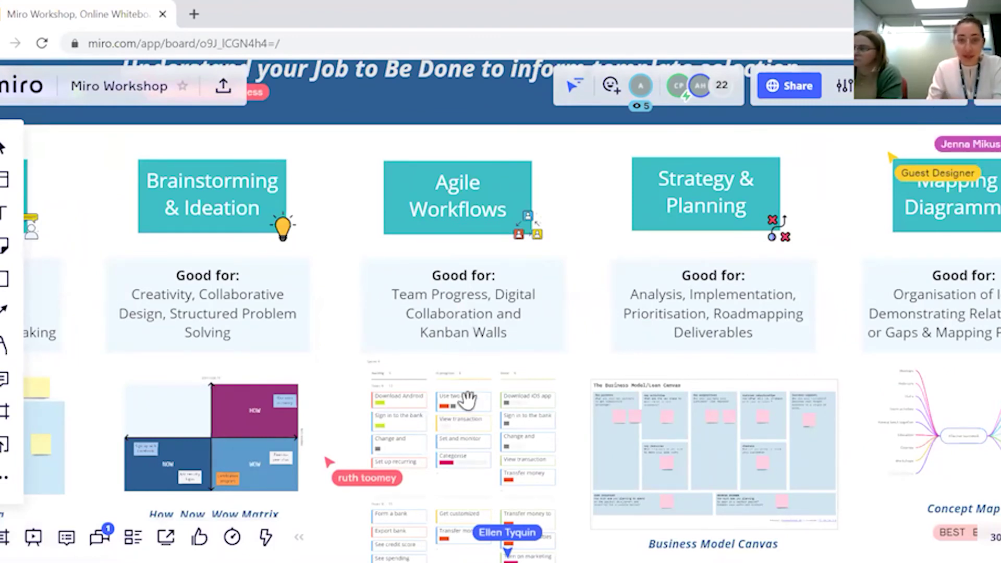
Step: Add an In progress card titled 'Organise mythical creatures' with a June 2021 date
{"action": "scroll", "coordinate": [454, 392], "scroll_direction": "up", "scroll_amount": 5}
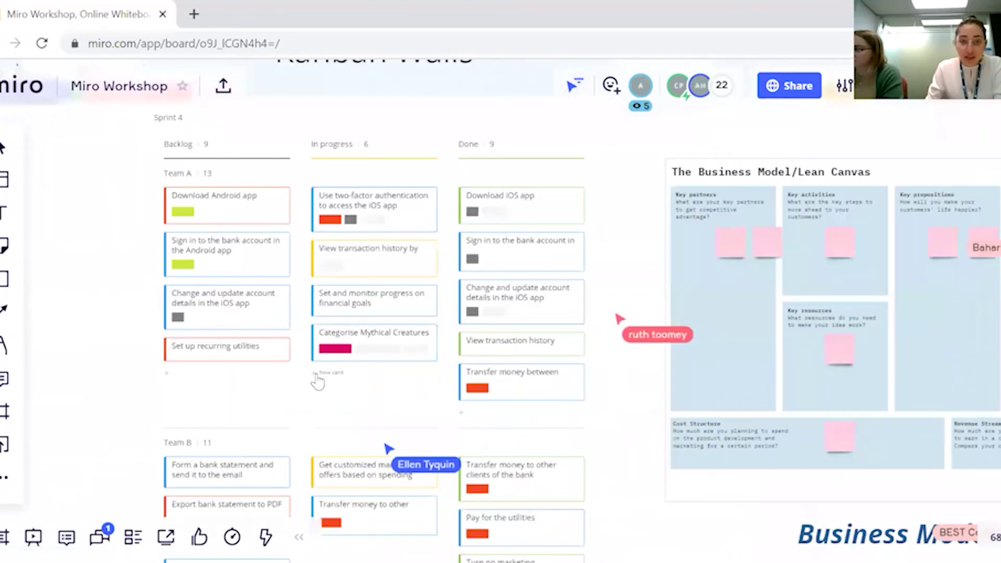
{"action": "left_click", "coordinate": [342, 383]}
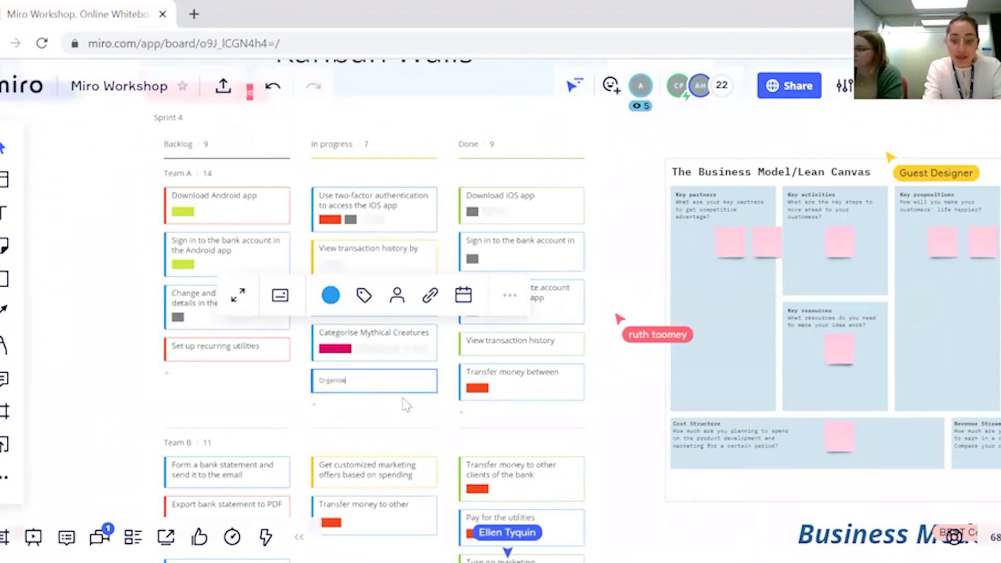
{"action": "type", "text": "Organise mythical creatures"}
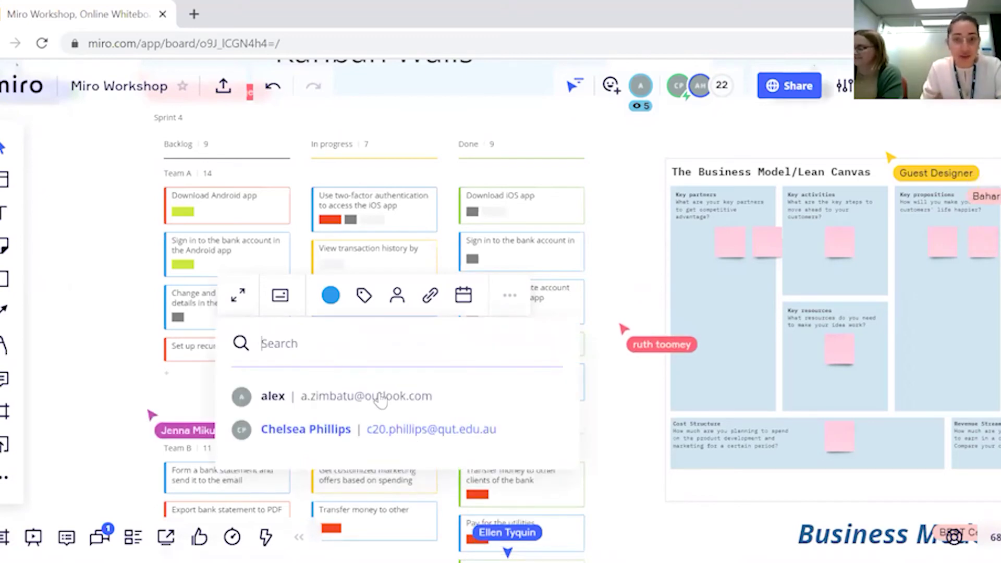
{"action": "left_click", "coordinate": [464, 295]}
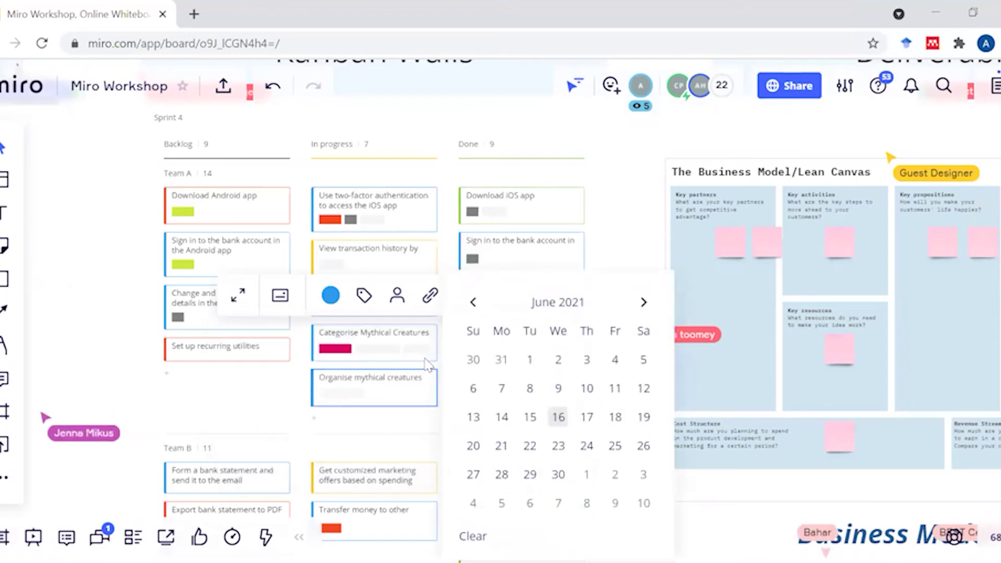
{"action": "left_click", "coordinate": [558, 417]}
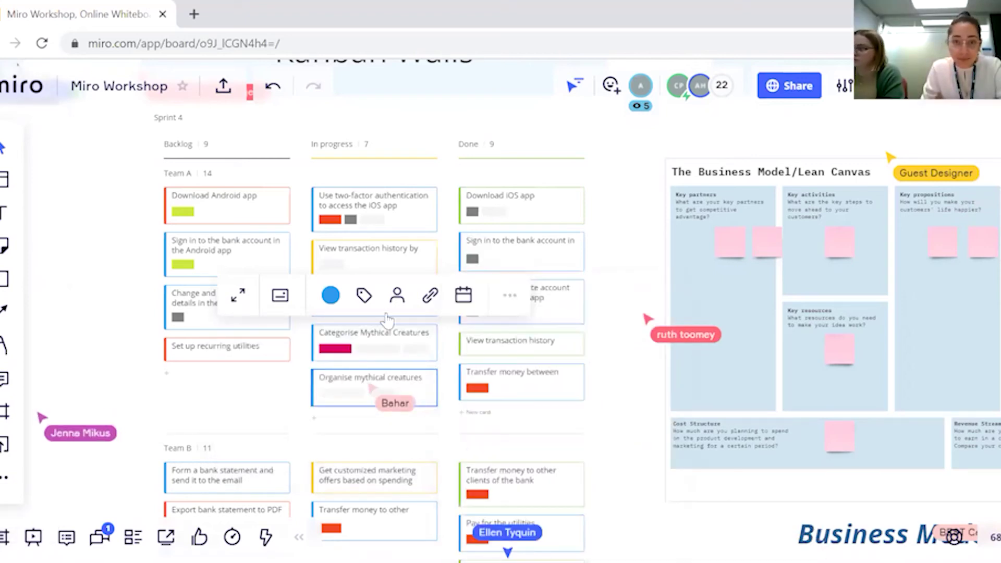
Step: Tag the card with a newly created red 'Organising' tag and close the tag panel
{"action": "left_click", "coordinate": [365, 296]}
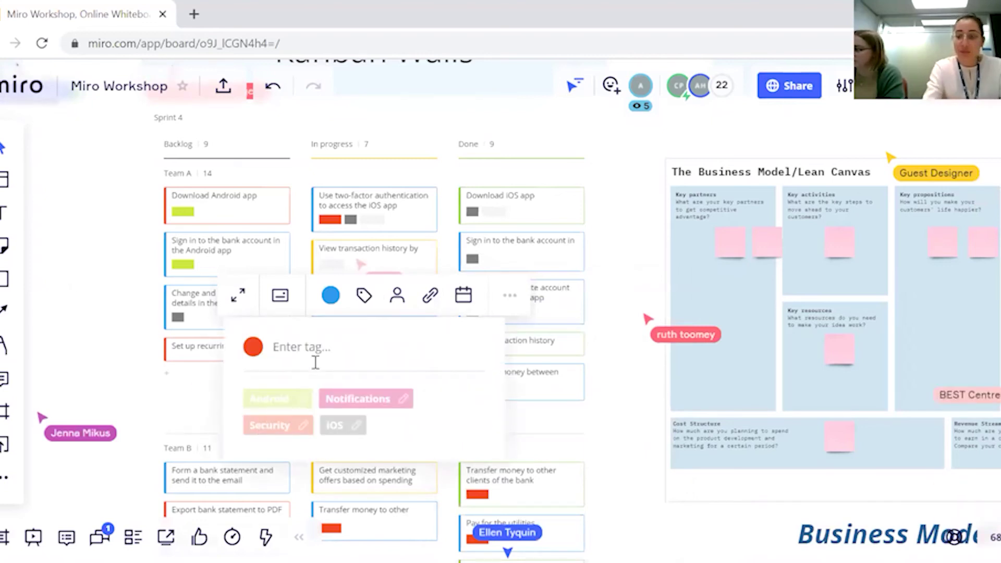
{"action": "type", "text": "Or"}
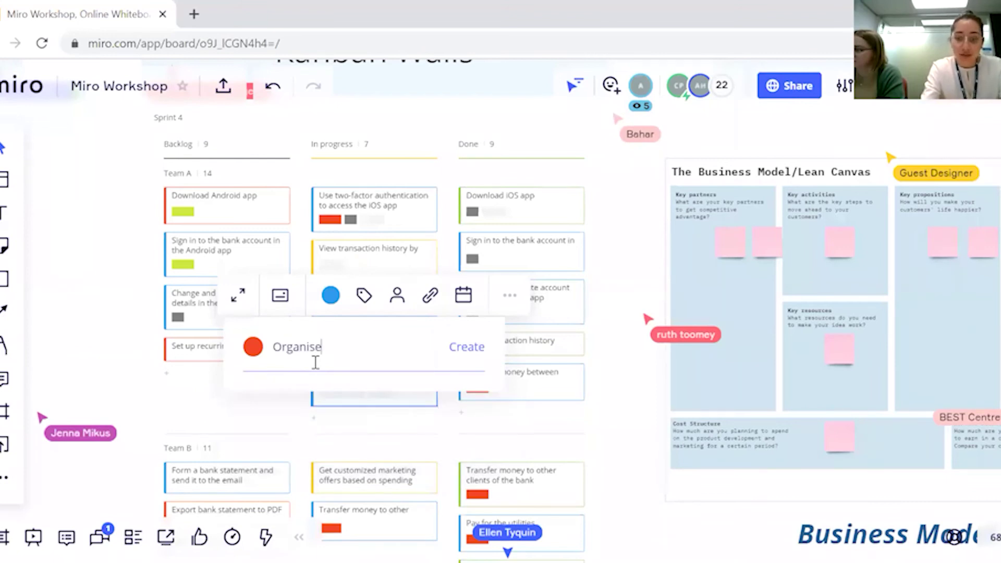
{"action": "type", "text": "ganise"}
{"action": "key", "text": "BackSpace"}
{"action": "type", "text": "ing"}
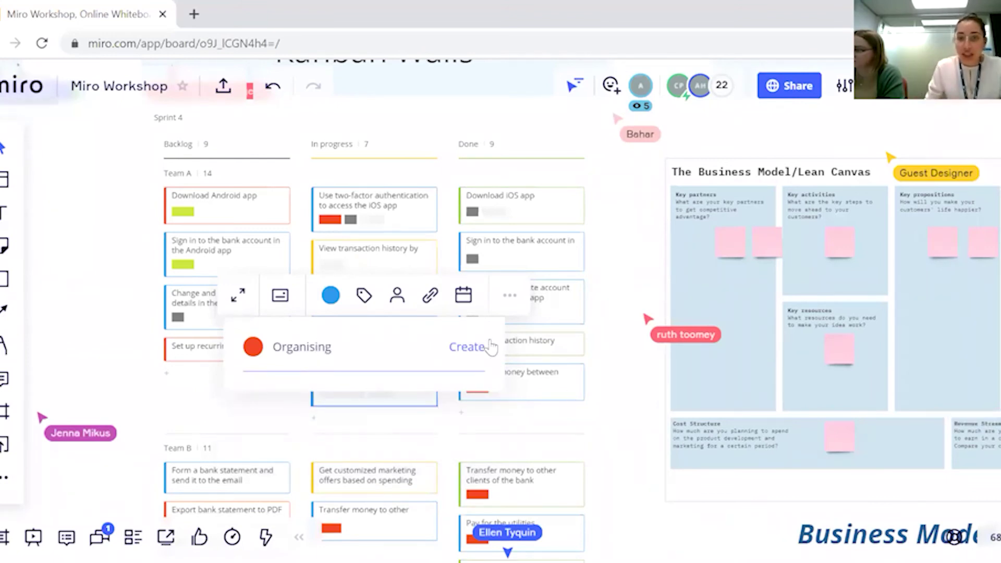
{"action": "key", "text": "Return"}
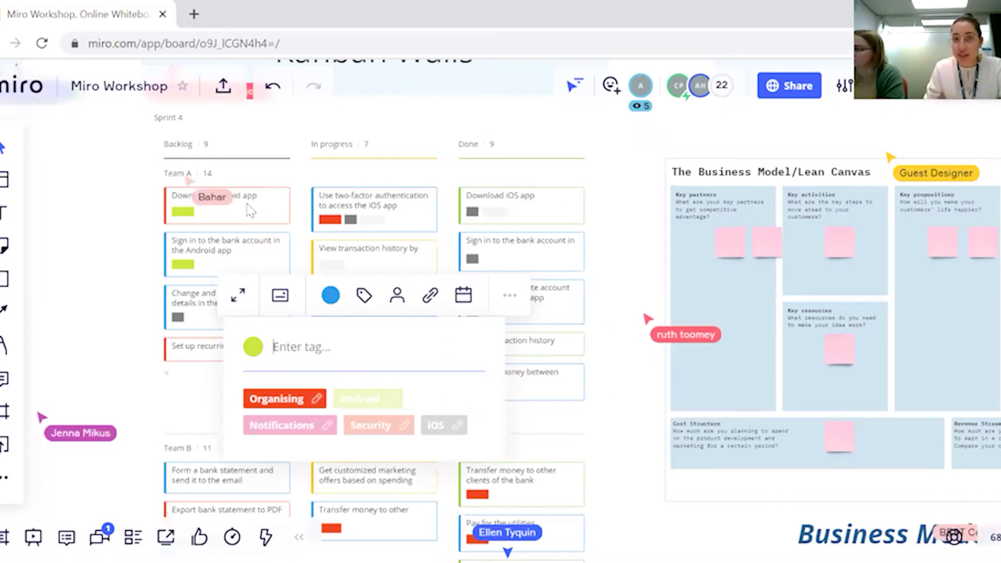
{"action": "scroll", "coordinate": [250, 211], "scroll_direction": "down", "scroll_amount": 2}
{"action": "left_click", "coordinate": [559, 183]}
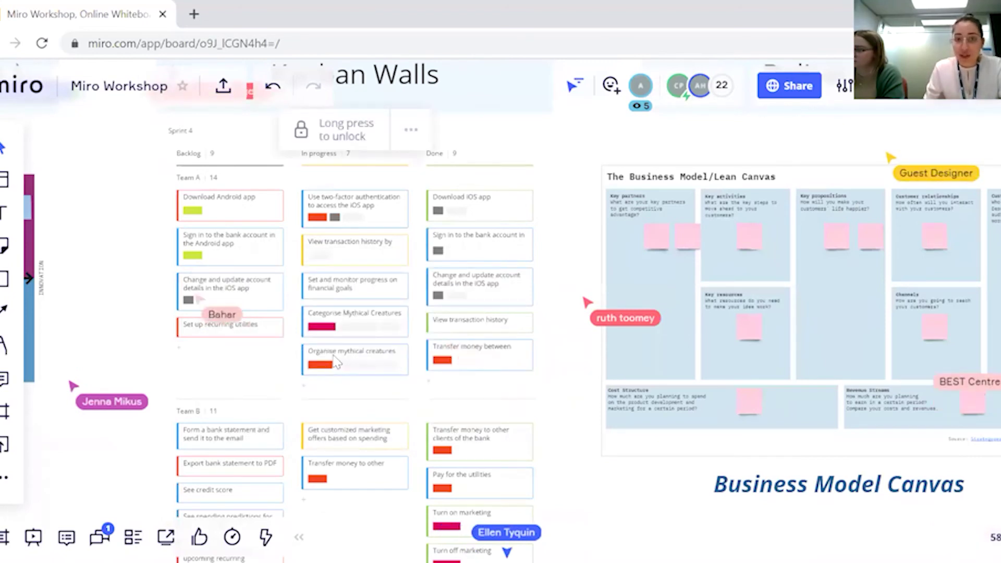
Step: Drag the 'Organise mythical creatures' card into Team A's Backlog column, then zoom out
{"action": "left_click_drag", "start_coordinate": [404, 365], "coordinate": [464, 366]}
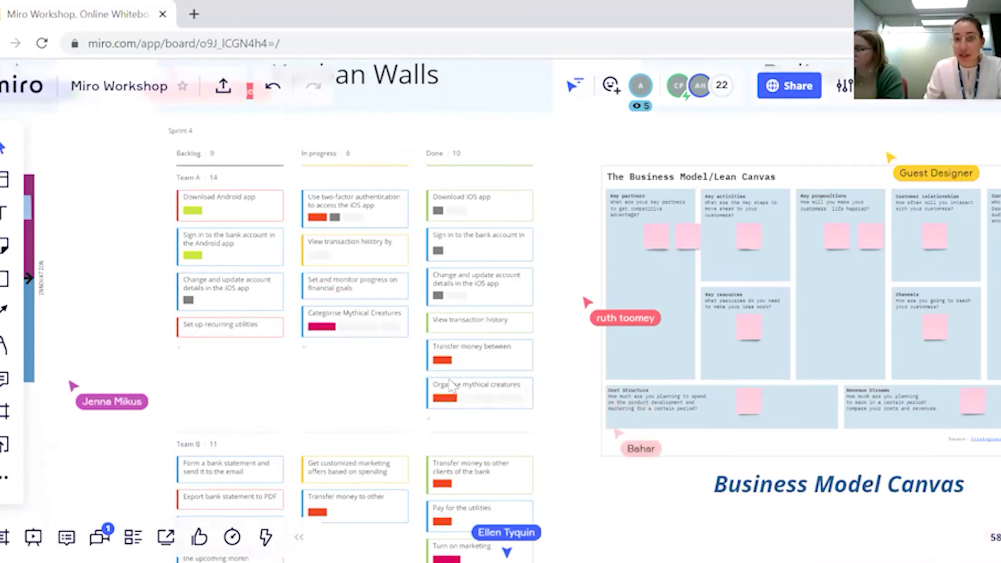
{"action": "left_click_drag", "start_coordinate": [211, 360], "coordinate": [188, 354]}
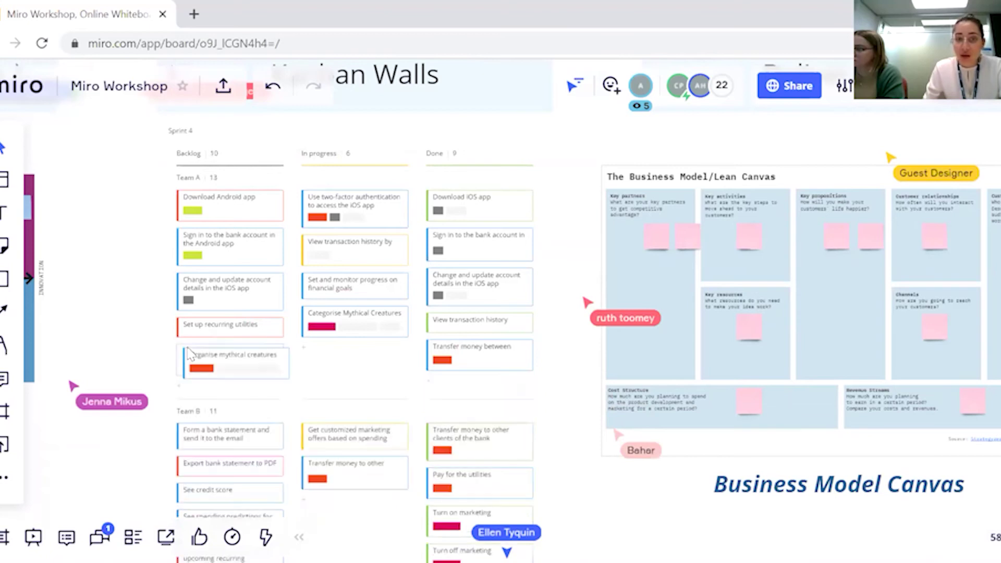
{"action": "left_click_drag", "start_coordinate": [313, 372], "coordinate": [323, 362]}
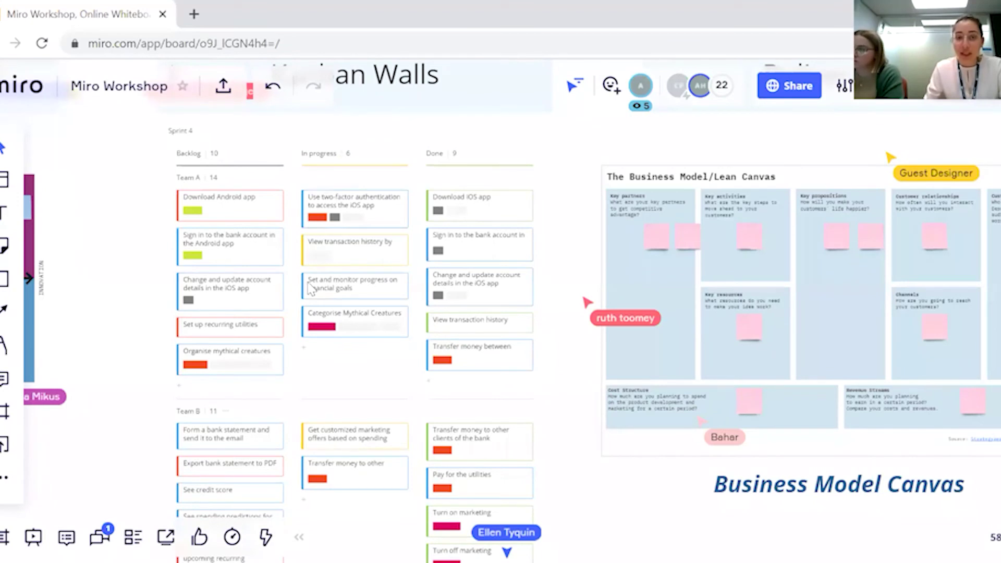
{"action": "key", "text": "minus"}
{"action": "key", "text": "minus"}
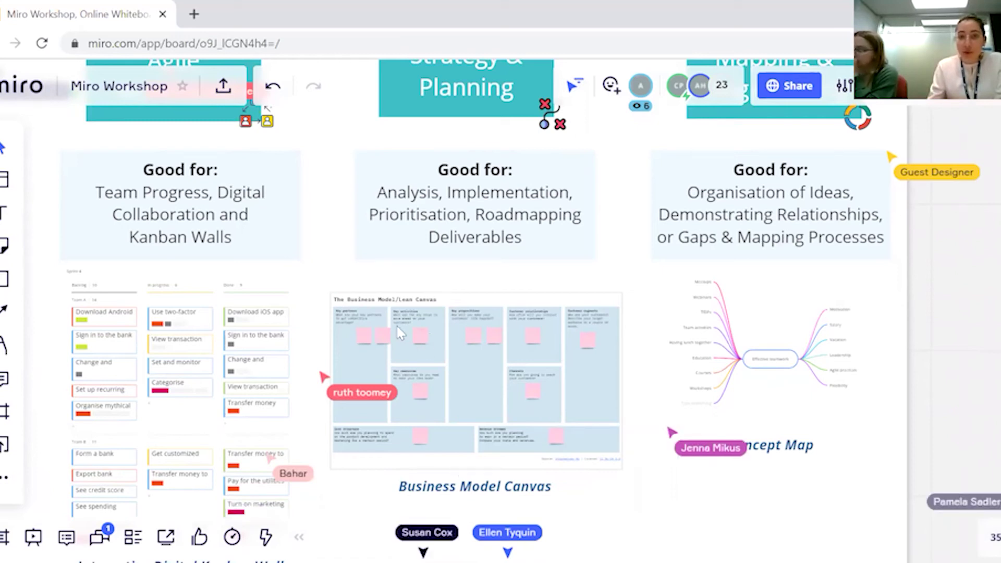
{"action": "scroll", "coordinate": [395, 324], "scroll_direction": "up", "scroll_amount": 2}
{"action": "scroll", "coordinate": [324, 197], "scroll_direction": "up", "scroll_amount": 2}
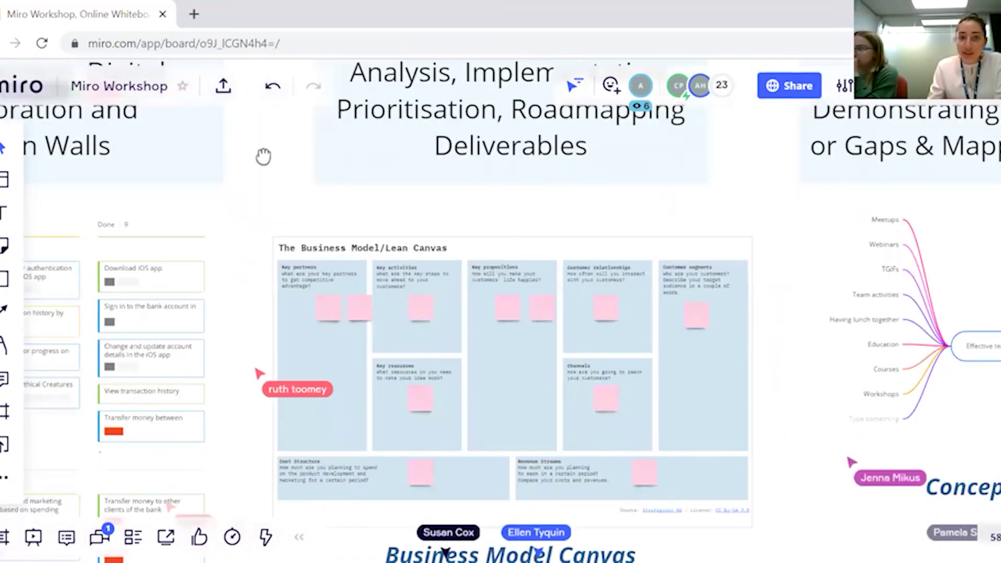
{"action": "left_click_drag", "start_coordinate": [253, 140], "coordinate": [250, 124]}
{"action": "scroll", "coordinate": [295, 212], "scroll_direction": "down", "scroll_amount": 2}
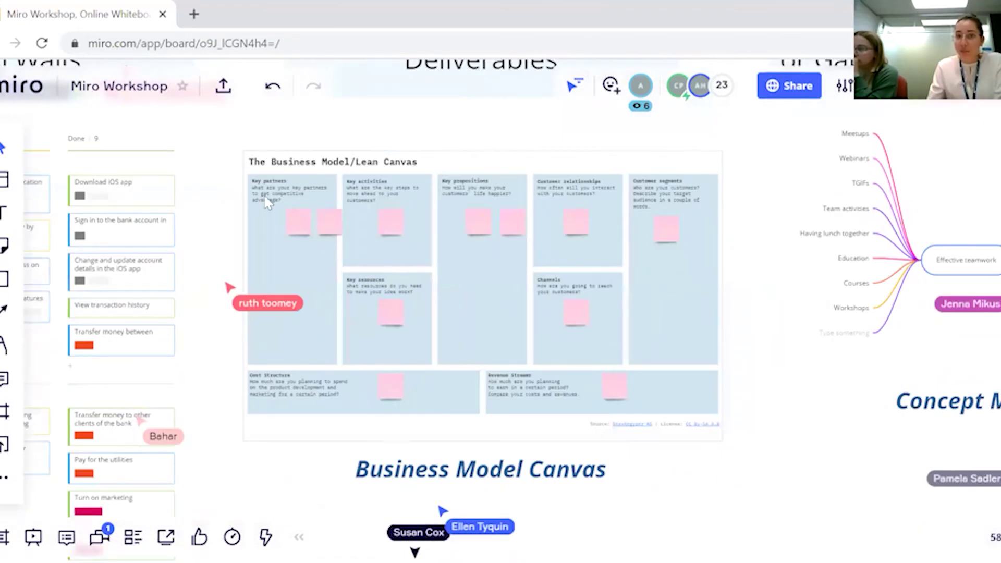
{"action": "scroll", "coordinate": [287, 206], "scroll_direction": "up", "scroll_amount": 2}
{"action": "scroll", "coordinate": [267, 194], "scroll_direction": "up", "scroll_amount": 2}
{"action": "scroll", "coordinate": [261, 221], "scroll_direction": "down", "scroll_amount": 2}
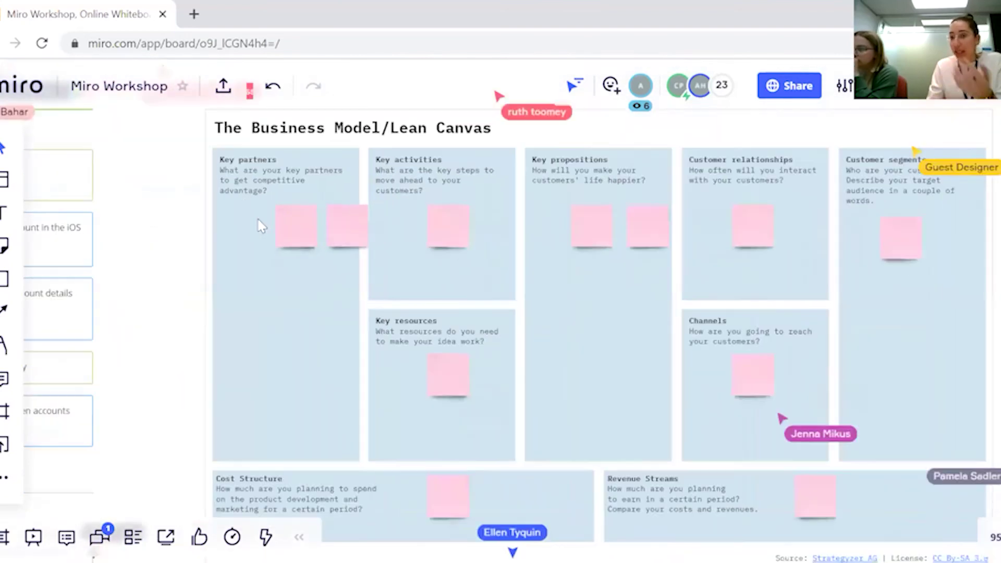
{"action": "scroll", "coordinate": [303, 242], "scroll_direction": "down", "scroll_amount": 2}
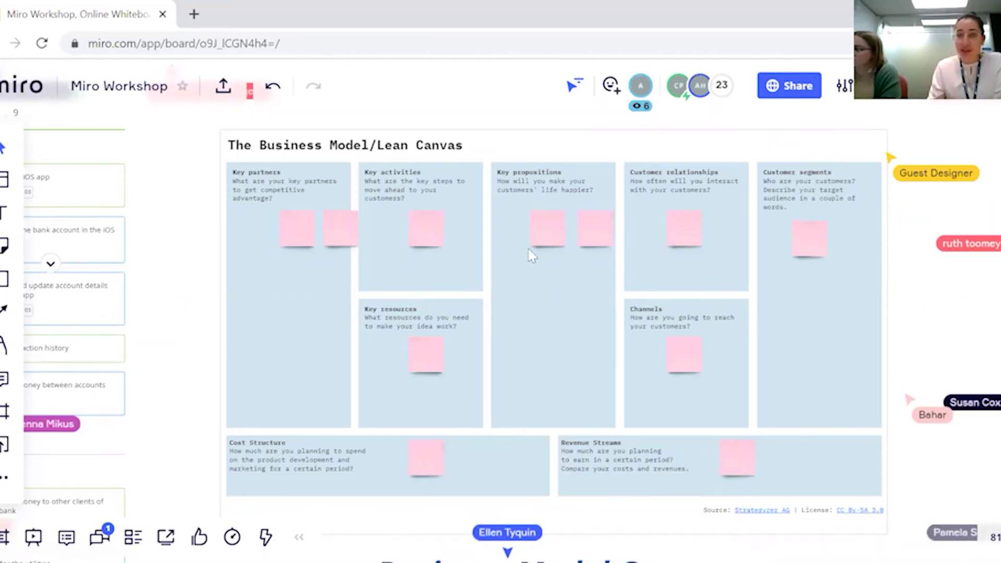
{"action": "scroll", "coordinate": [525, 248], "scroll_direction": "down", "scroll_amount": 5}
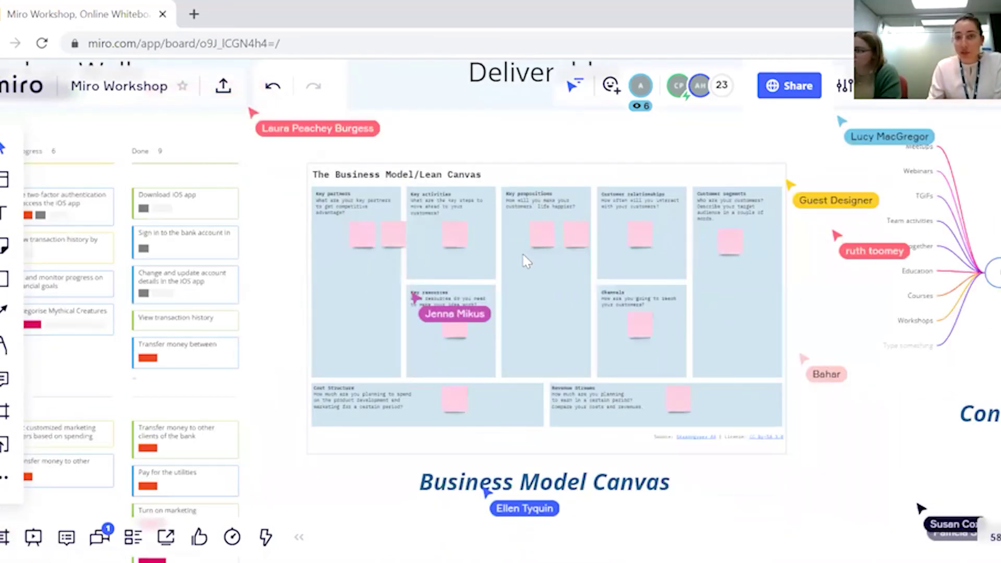
{"action": "scroll", "coordinate": [823, 396], "scroll_direction": "down", "scroll_amount": 2}
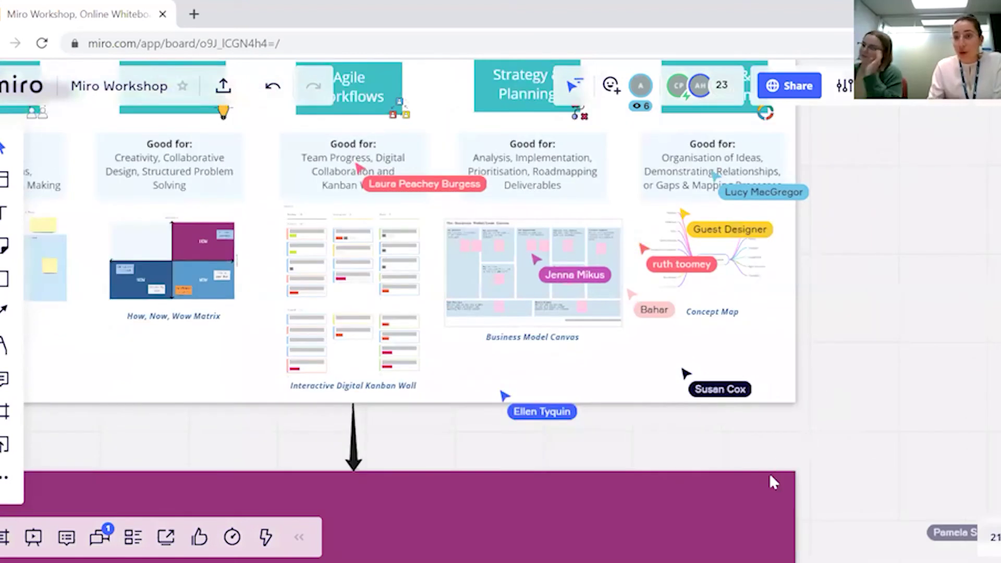
{"action": "scroll", "coordinate": [768, 473], "scroll_direction": "up", "scroll_amount": 2}
{"action": "scroll", "coordinate": [505, 297], "scroll_direction": "up", "scroll_amount": 2}
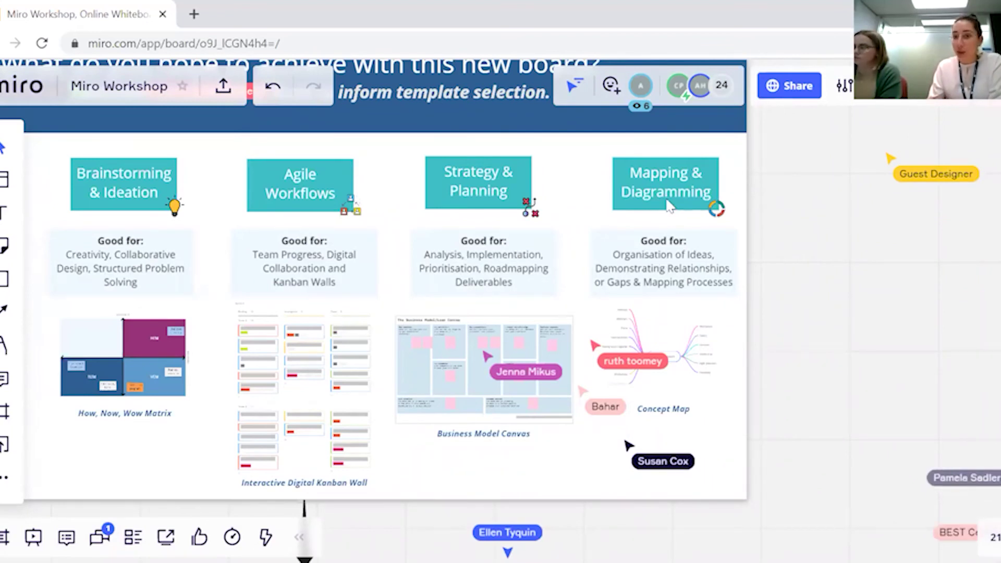
{"action": "scroll", "coordinate": [727, 200], "scroll_direction": "up", "scroll_amount": 3}
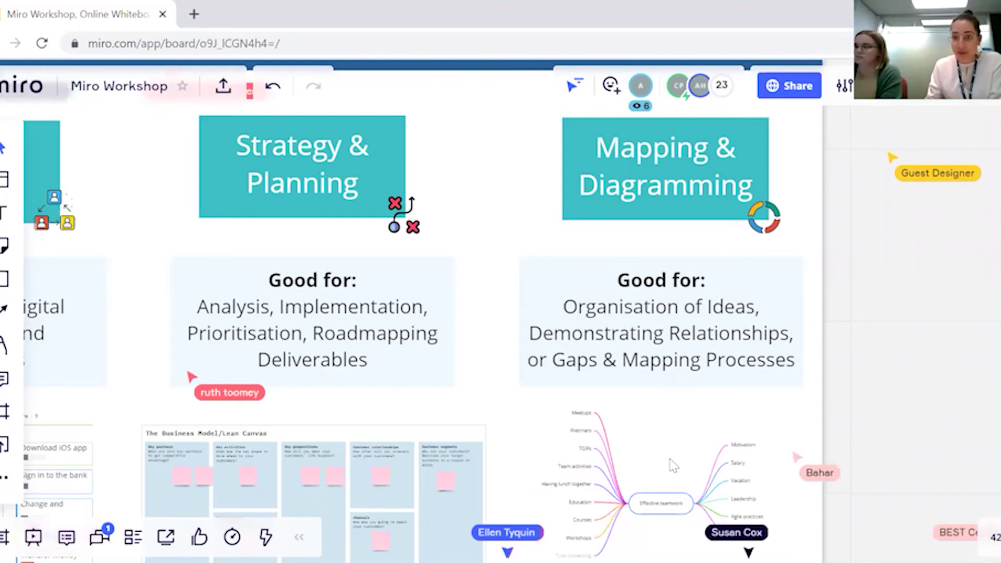
{"action": "scroll", "coordinate": [673, 465], "scroll_direction": "down", "scroll_amount": 2}
{"action": "scroll", "coordinate": [671, 466], "scroll_direction": "up", "scroll_amount": 5}
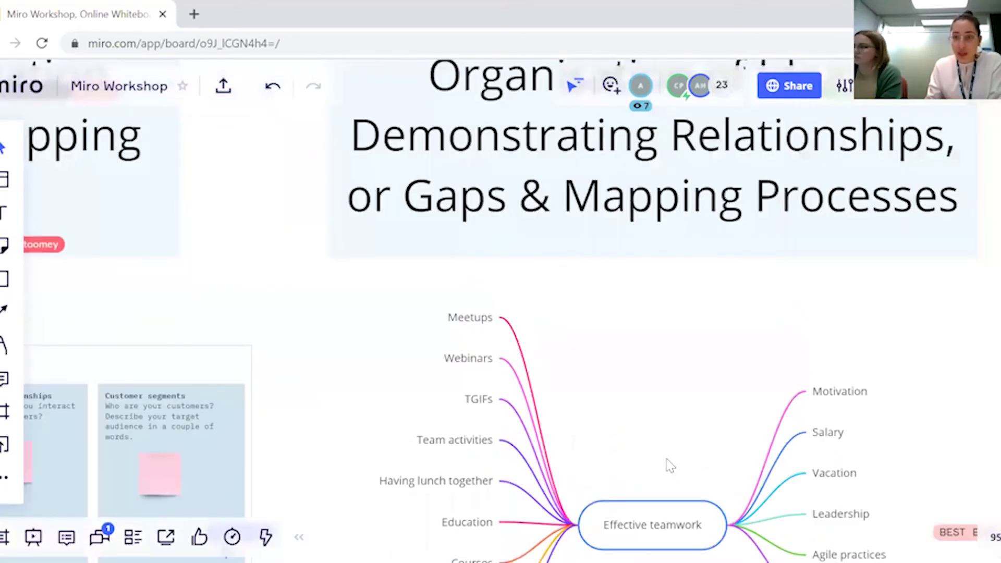
{"action": "scroll", "coordinate": [671, 465], "scroll_direction": "down", "scroll_amount": 2}
{"action": "scroll", "coordinate": [667, 458], "scroll_direction": "down", "scroll_amount": 5}
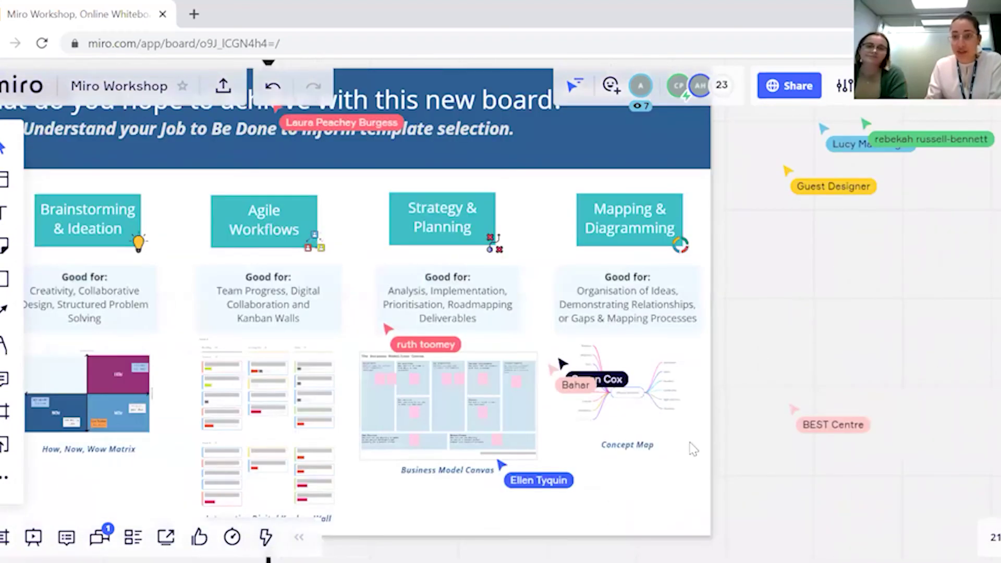
Step: Add an empty child node under 'Flexibility' in the Effective teamwork mind map
{"action": "scroll", "coordinate": [625, 423], "scroll_direction": "up", "scroll_amount": 5}
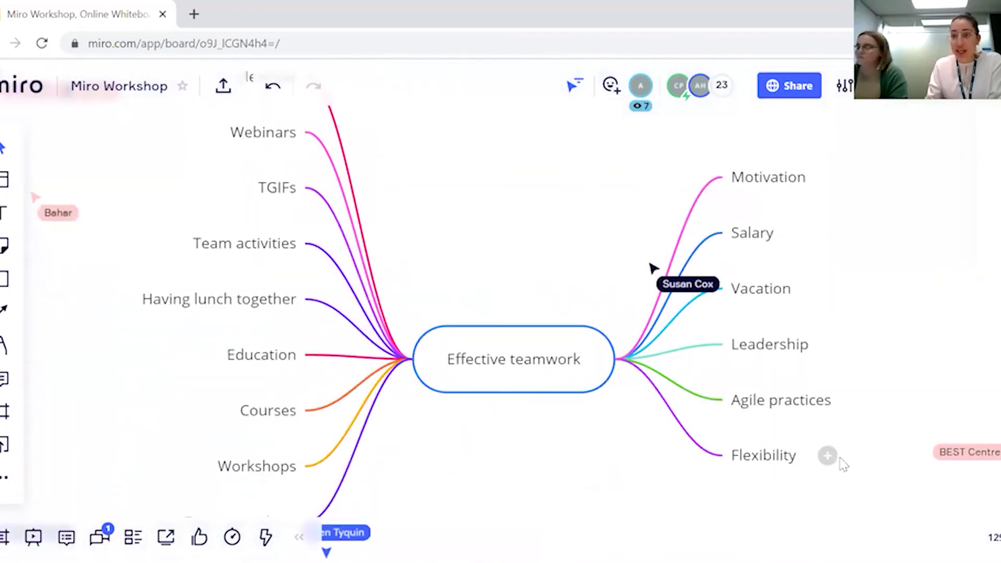
{"action": "left_click", "coordinate": [798, 468]}
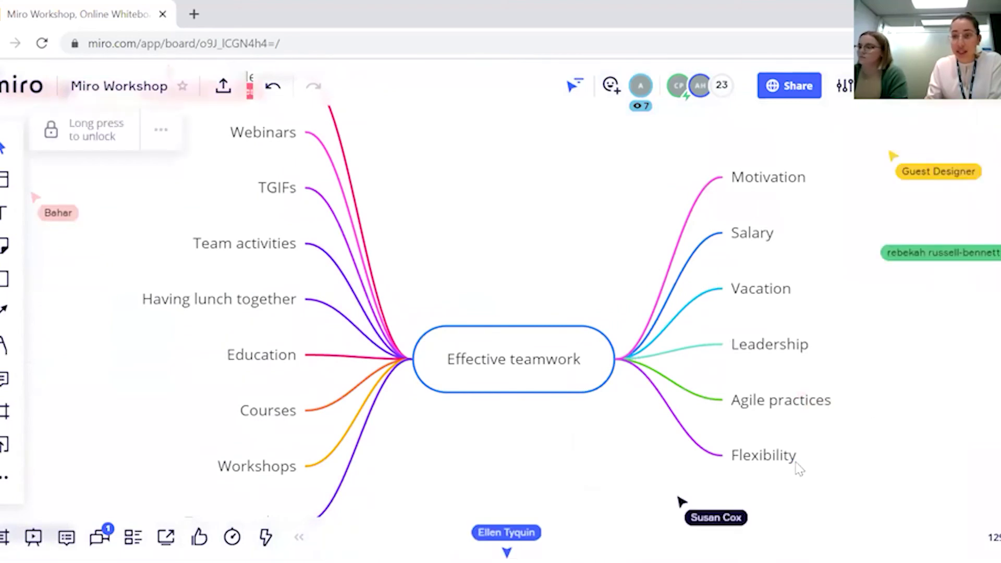
{"action": "left_click", "coordinate": [828, 463]}
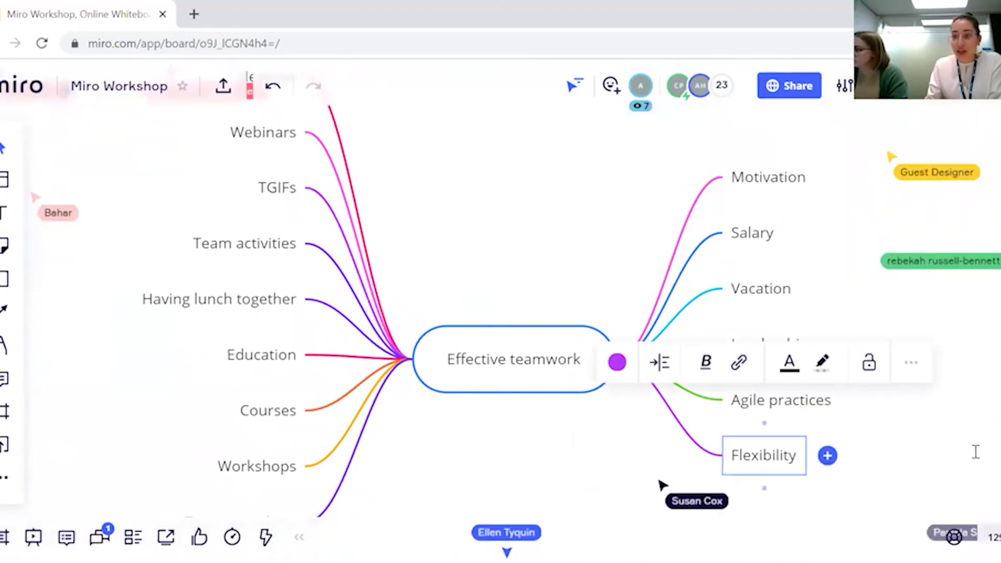
{"action": "key", "text": "Tab"}
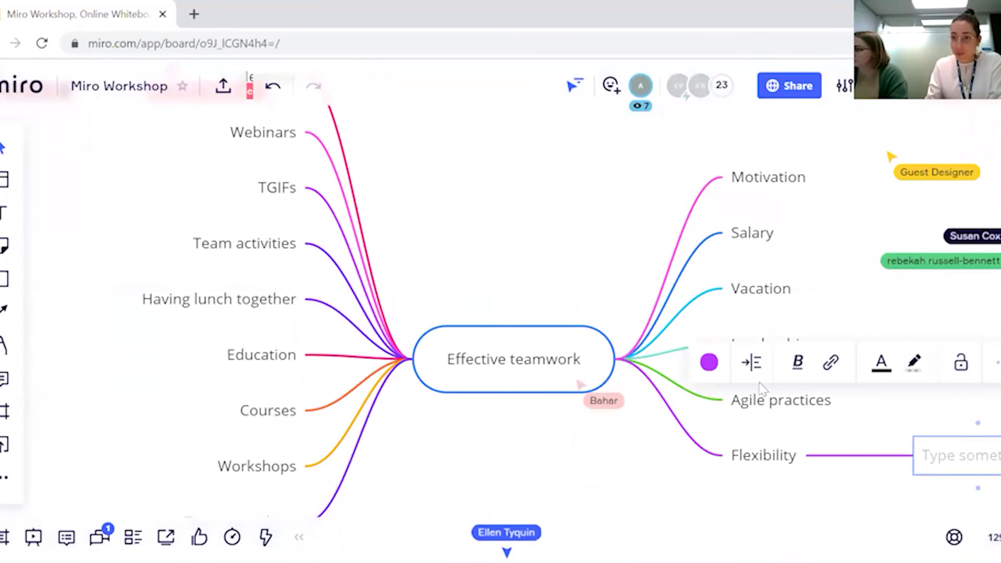
{"action": "scroll", "coordinate": [759, 384], "scroll_direction": "down", "scroll_amount": 5}
Step: Scroll down the board to the Sharing Projects and Boards frame and select it
{"action": "scroll", "coordinate": [761, 479], "scroll_direction": "down", "scroll_amount": 5}
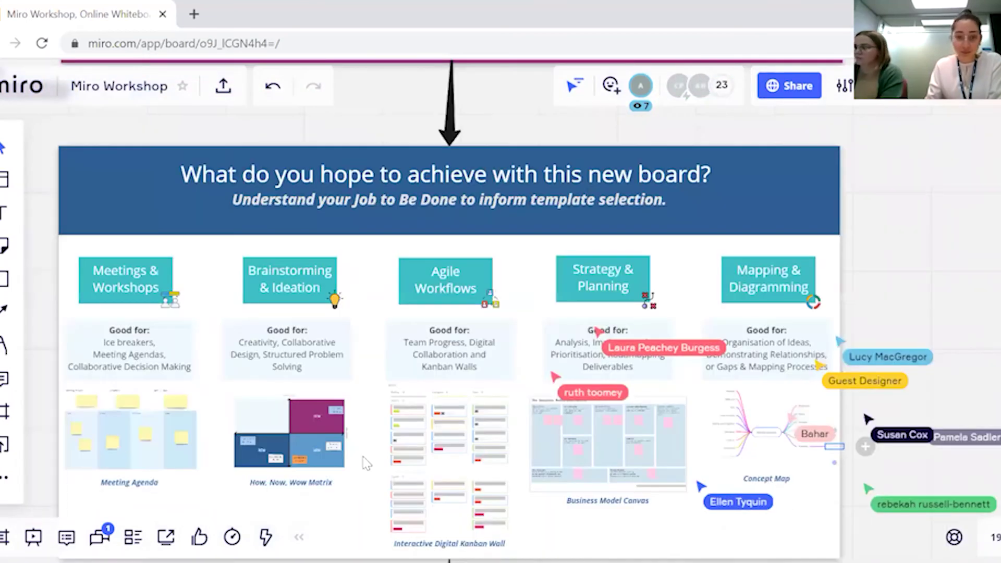
{"action": "scroll", "coordinate": [333, 417], "scroll_direction": "down", "scroll_amount": 2}
{"action": "scroll", "coordinate": [258, 271], "scroll_direction": "down", "scroll_amount": 2}
{"action": "scroll", "coordinate": [275, 425], "scroll_direction": "down", "scroll_amount": 5}
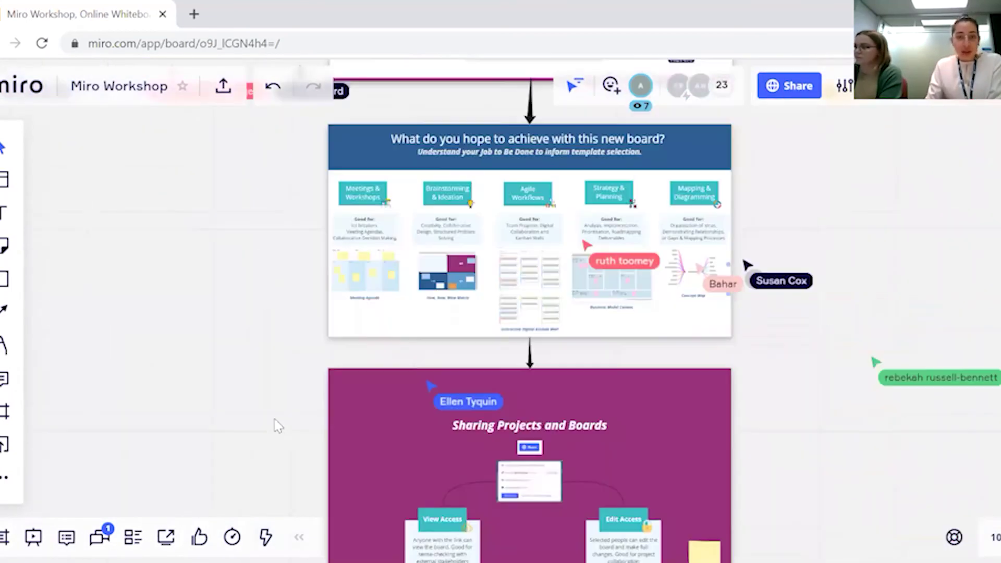
{"action": "scroll", "coordinate": [238, 302], "scroll_direction": "down", "scroll_amount": 3}
{"action": "scroll", "coordinate": [209, 246], "scroll_direction": "down", "scroll_amount": 3}
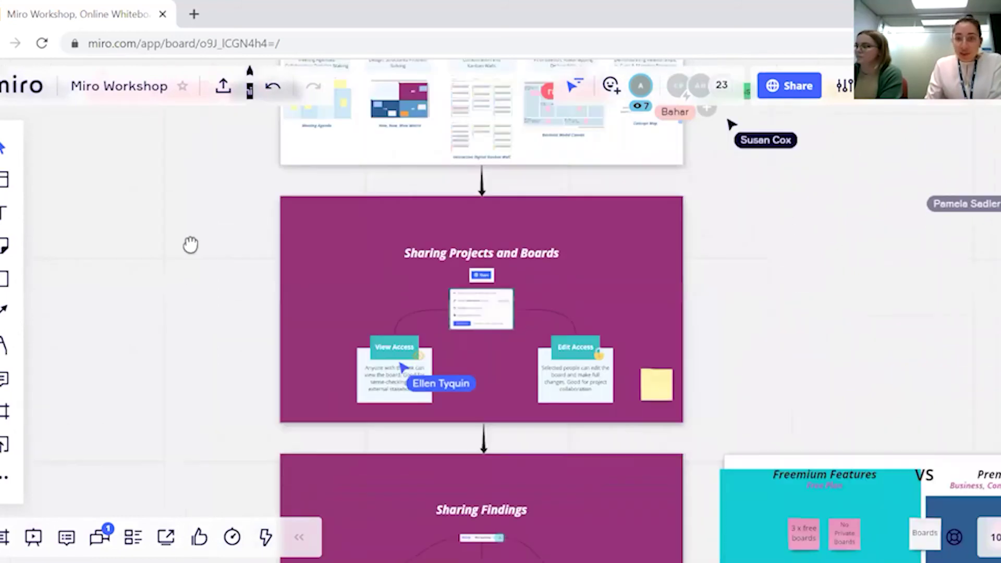
{"action": "scroll", "coordinate": [469, 268], "scroll_direction": "right", "scroll_amount": 2}
{"action": "left_click", "coordinate": [454, 289]}
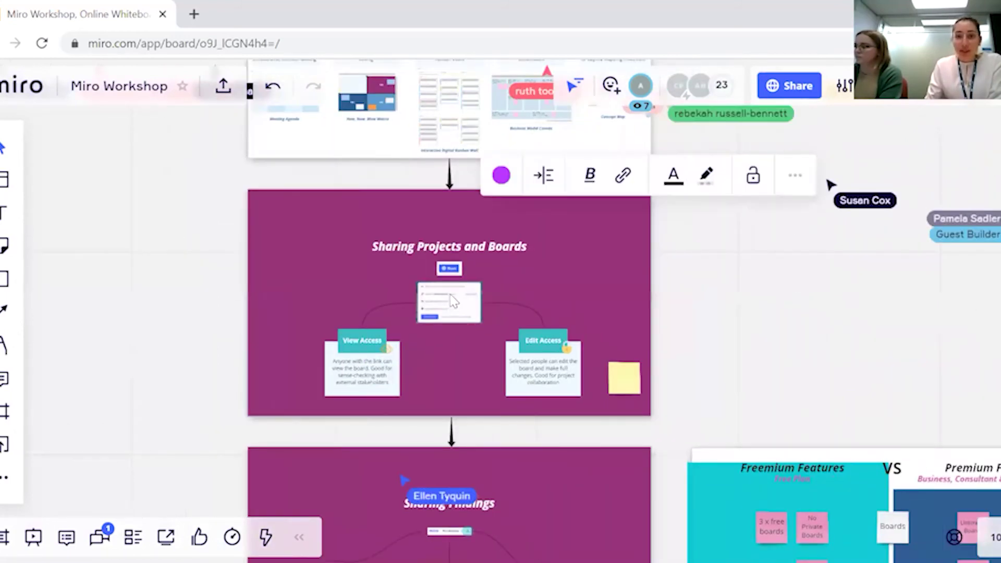
Step: Adjust the view to fit the Sharing Projects and Boards frame and reselect it
{"action": "scroll", "coordinate": [452, 300], "scroll_direction": "up", "scroll_amount": 5}
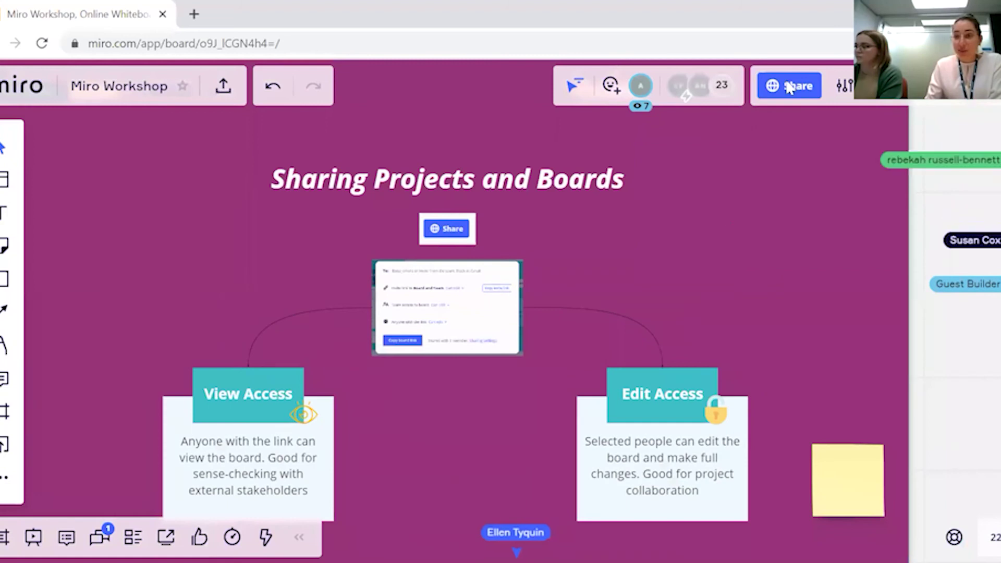
{"action": "scroll", "coordinate": [635, 214], "scroll_direction": "left", "scroll_amount": 3}
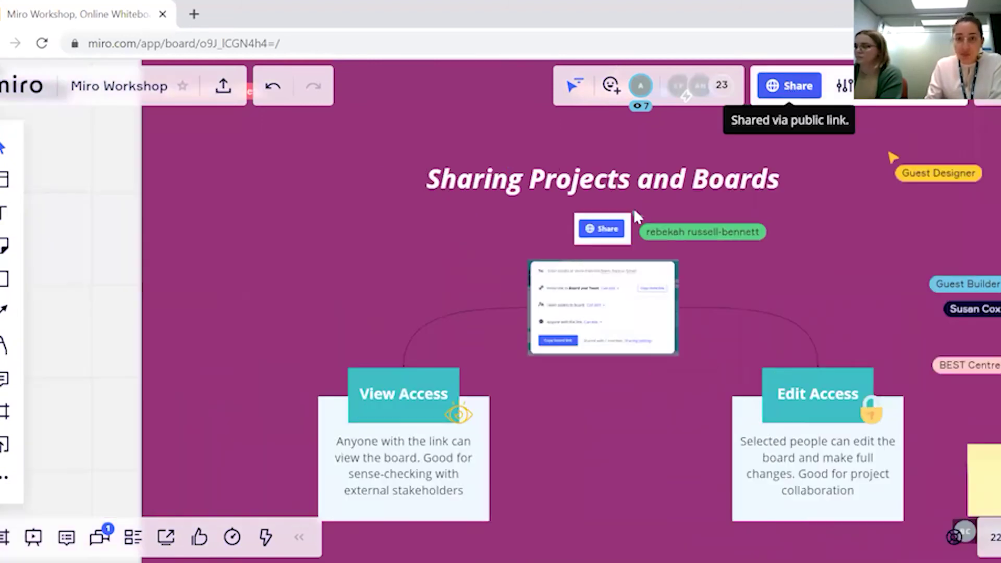
{"action": "scroll", "coordinate": [447, 230], "scroll_direction": "down", "scroll_amount": 4}
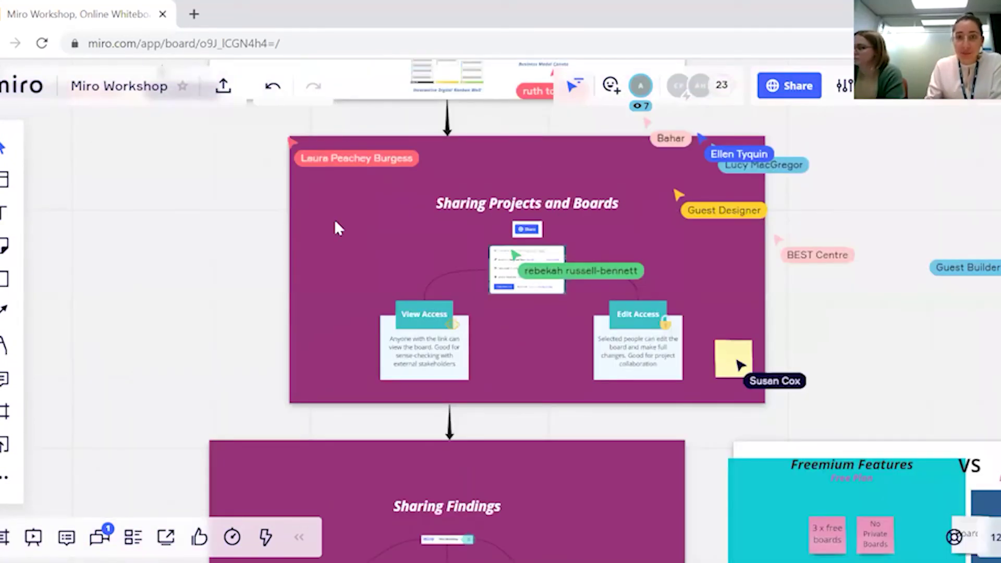
{"action": "scroll", "coordinate": [427, 240], "scroll_direction": "down", "scroll_amount": 3}
{"action": "left_click", "coordinate": [341, 170]}
{"action": "scroll", "coordinate": [323, 179], "scroll_direction": "right", "scroll_amount": 1}
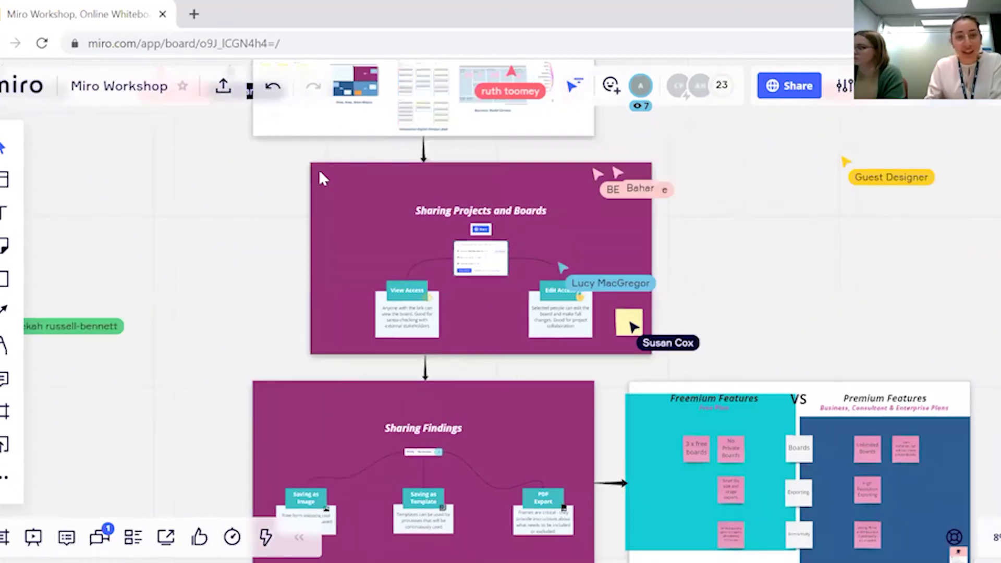
{"action": "scroll", "coordinate": [310, 171], "scroll_direction": "up", "scroll_amount": 2}
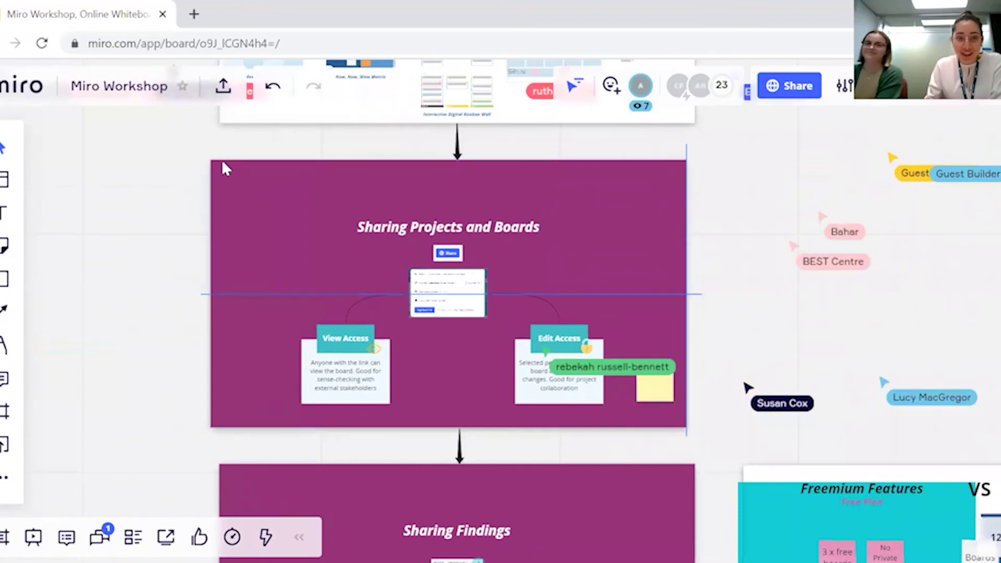
{"action": "left_click", "coordinate": [377, 163]}
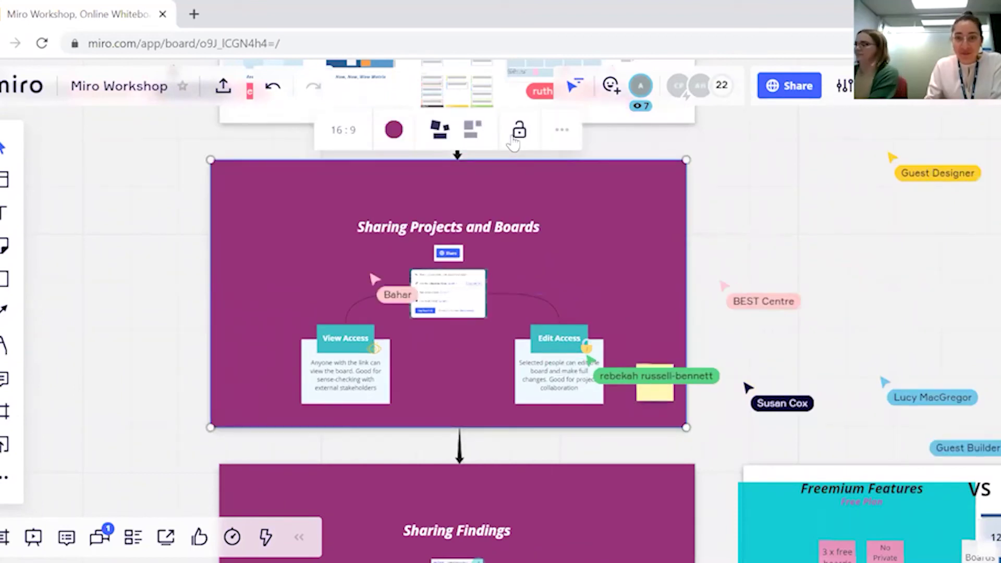
Step: Zoom into the share-dialog screenshot contrasting View Access and Edit Access
{"action": "left_click", "coordinate": [446, 275]}
{"action": "scroll", "coordinate": [446, 275], "scroll_direction": "up", "scroll_amount": 2}
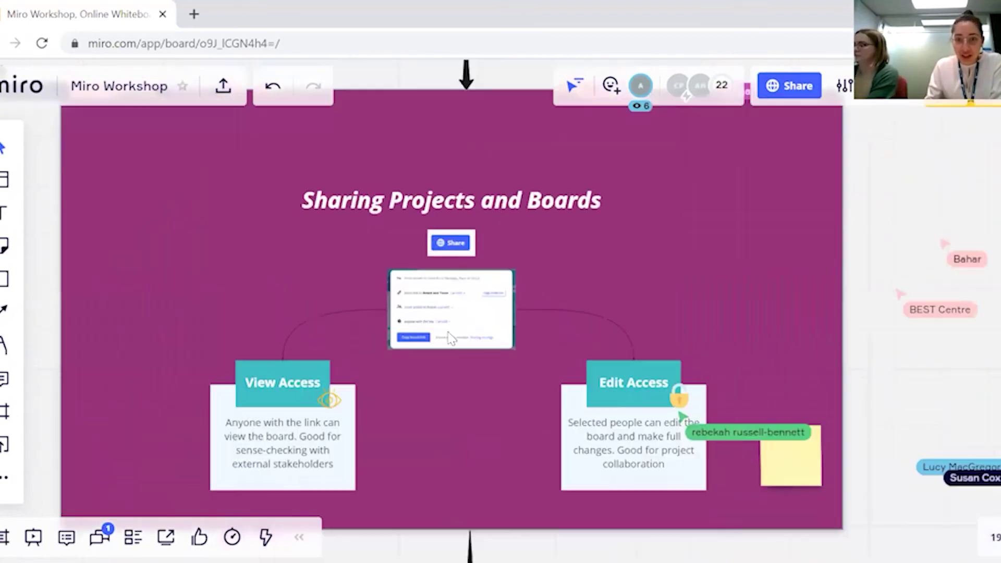
{"action": "scroll", "coordinate": [446, 272], "scroll_direction": "up", "scroll_amount": 2}
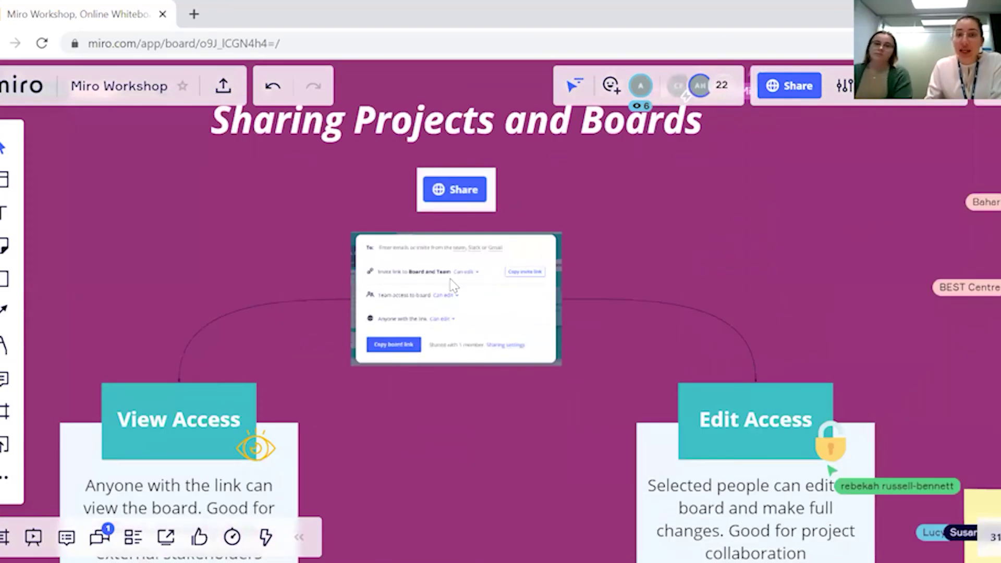
{"action": "scroll", "coordinate": [447, 272], "scroll_direction": "up", "scroll_amount": 2}
{"action": "scroll", "coordinate": [451, 274], "scroll_direction": "up", "scroll_amount": 2}
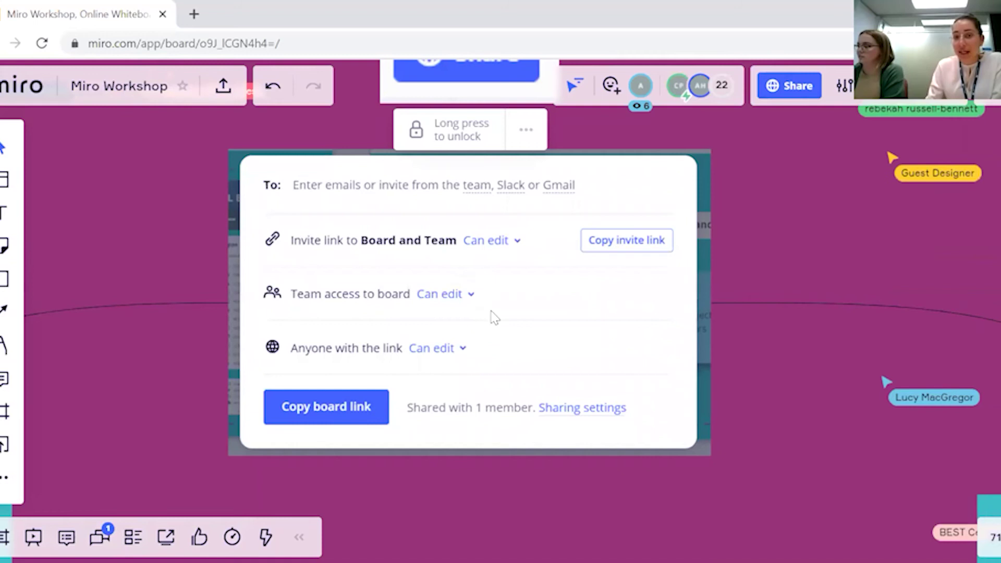
{"action": "scroll", "coordinate": [504, 338], "scroll_direction": "down", "scroll_amount": 1}
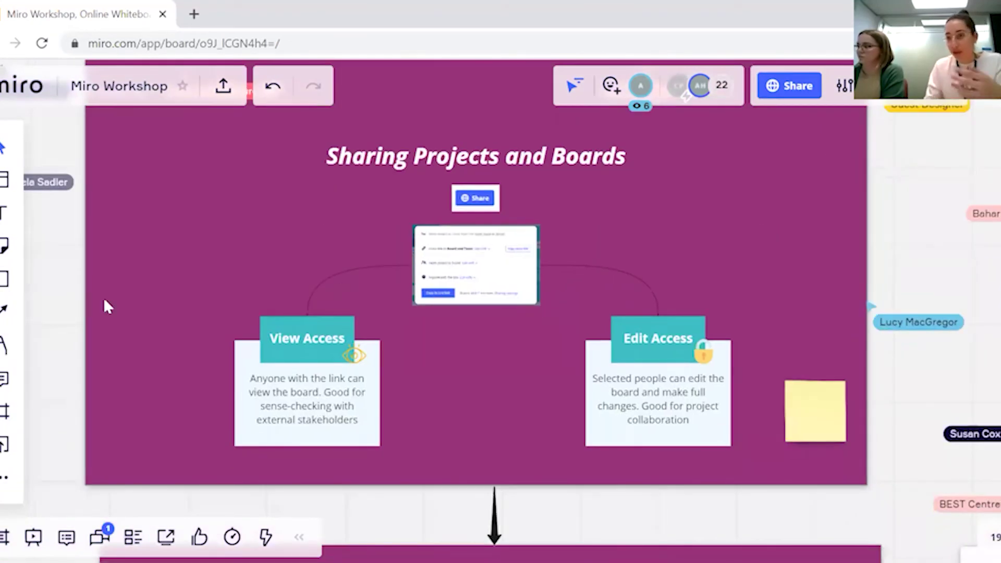
{"action": "left_click", "coordinate": [134, 306]}
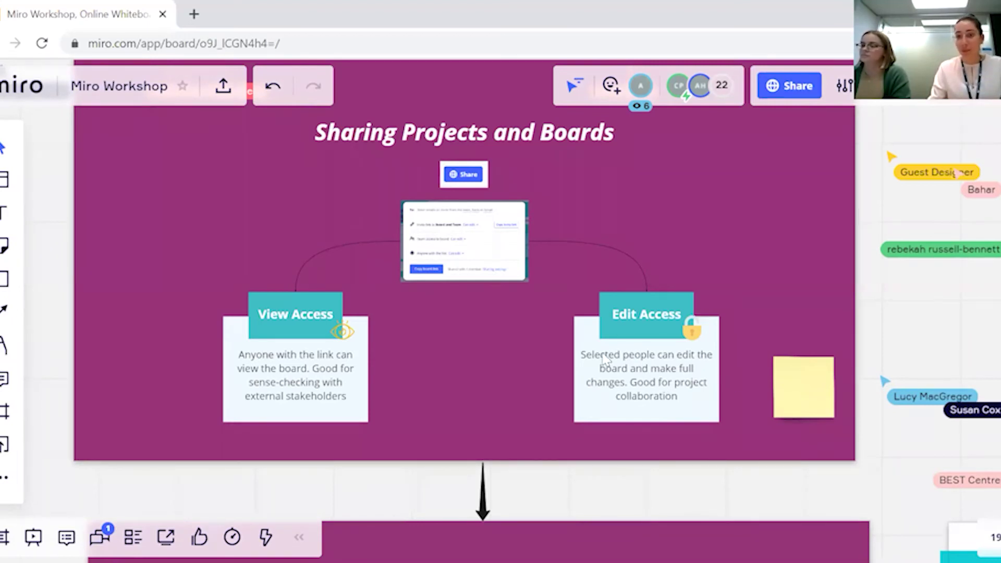
Step: Navigate below the sharing frame to locate the Sharing Findings frame
{"action": "scroll", "coordinate": [548, 479], "scroll_direction": "down", "scroll_amount": 5}
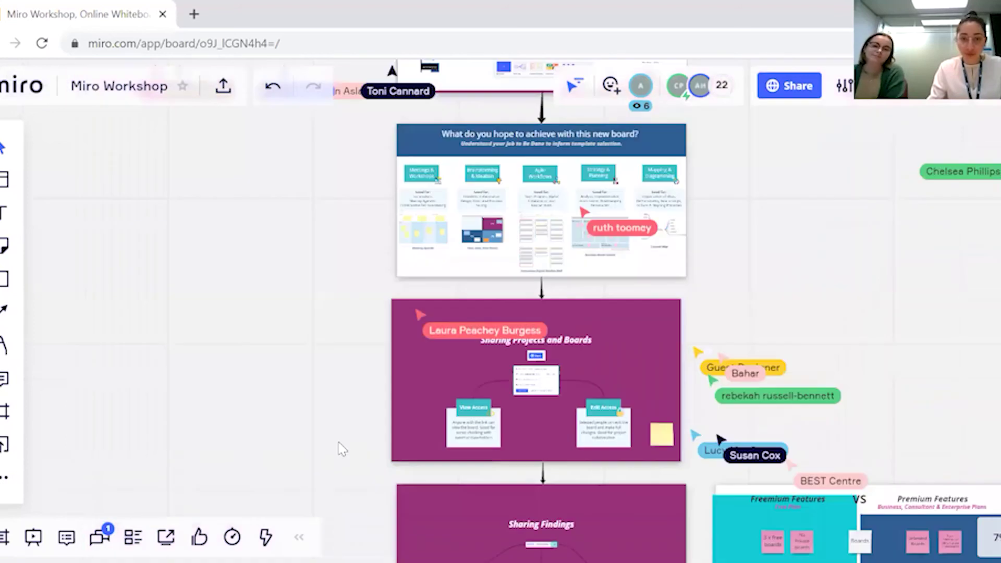
{"action": "scroll", "coordinate": [289, 234], "scroll_direction": "down", "scroll_amount": 3}
{"action": "scroll", "coordinate": [485, 381], "scroll_direction": "down", "scroll_amount": 2}
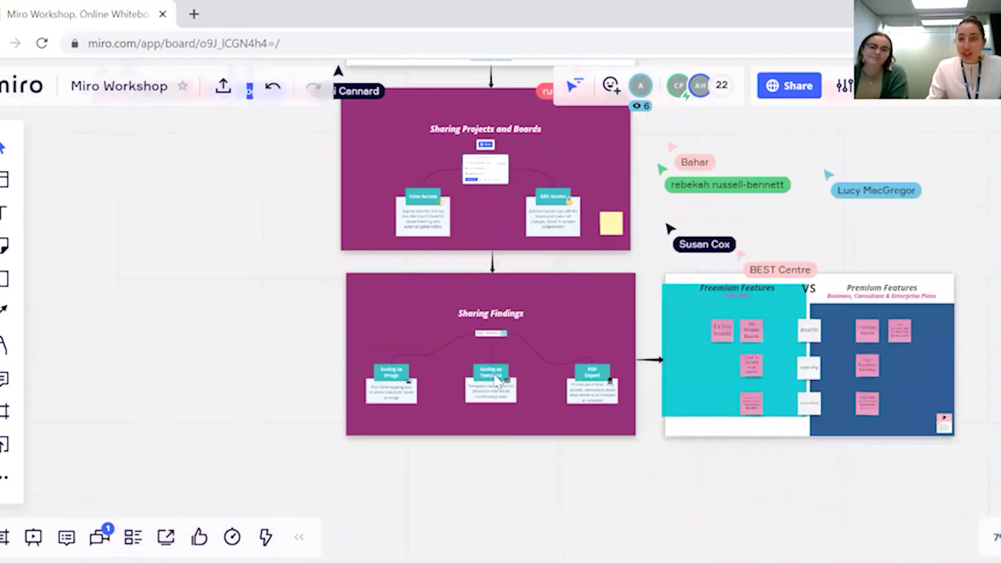
{"action": "scroll", "coordinate": [468, 357], "scroll_direction": "up", "scroll_amount": 5}
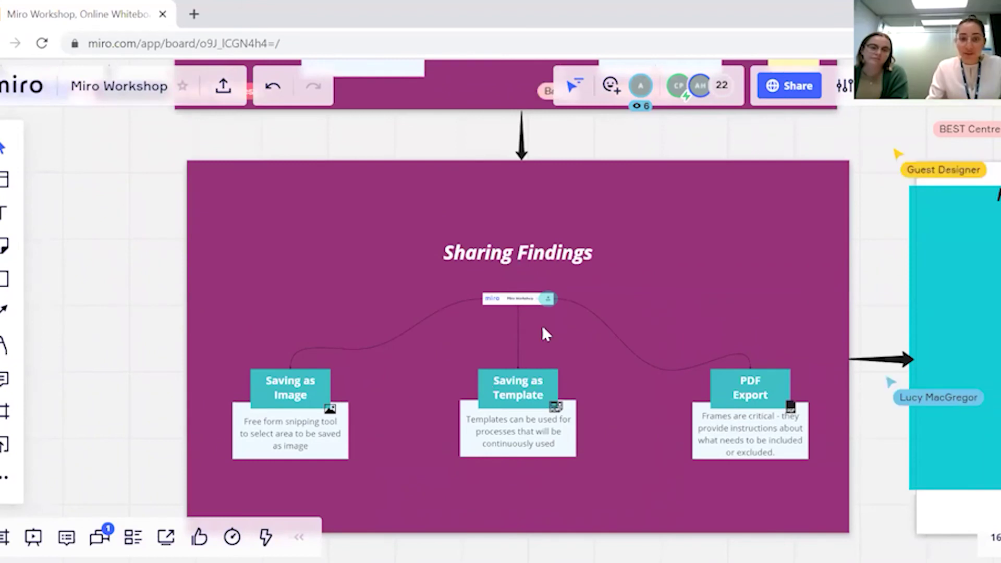
{"action": "scroll", "coordinate": [544, 326], "scroll_direction": "up", "scroll_amount": 1}
{"action": "scroll", "coordinate": [561, 278], "scroll_direction": "up", "scroll_amount": 5}
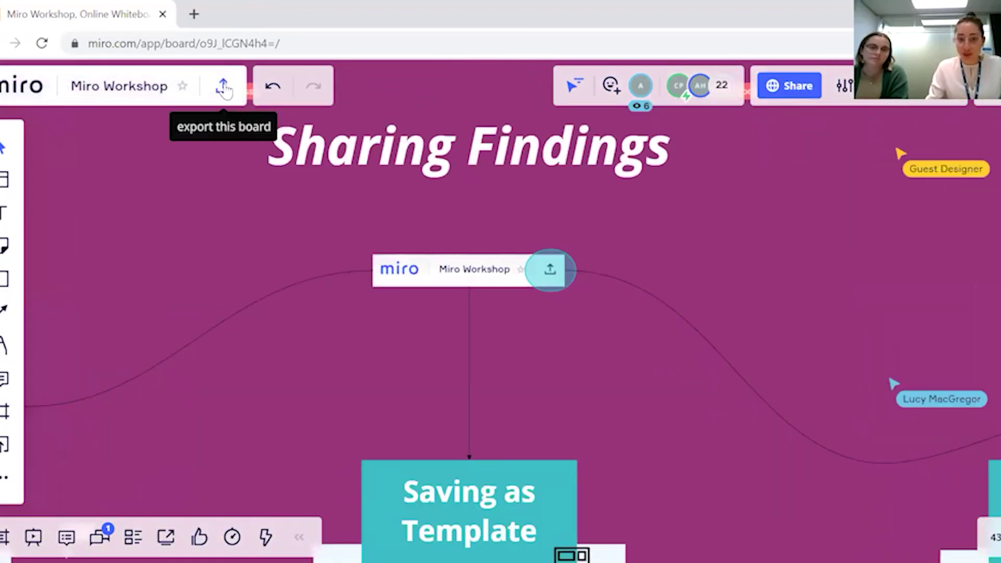
{"action": "scroll", "coordinate": [318, 257], "scroll_direction": "down", "scroll_amount": 5}
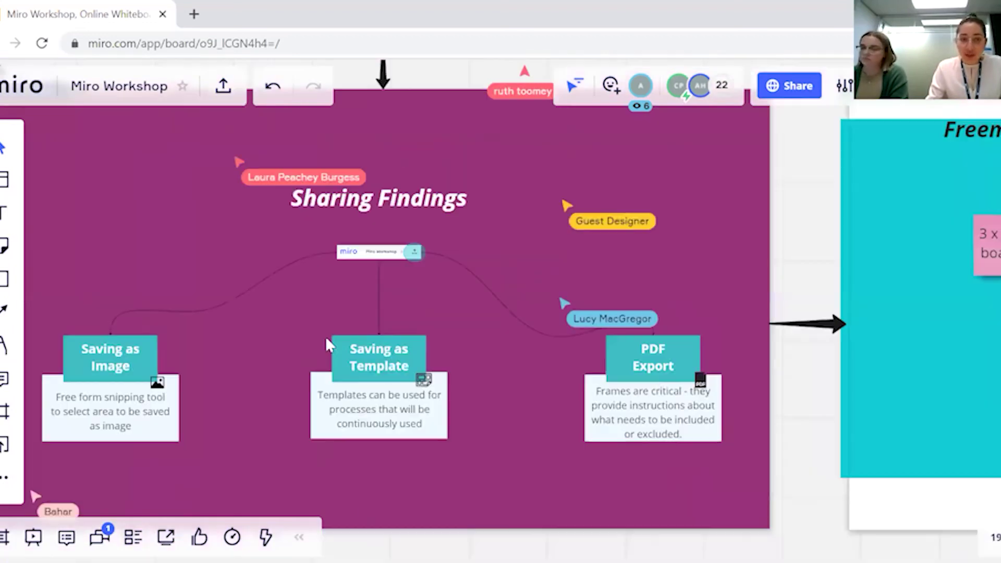
{"action": "scroll", "coordinate": [365, 514], "scroll_direction": "down", "scroll_amount": 1}
{"action": "scroll", "coordinate": [430, 509], "scroll_direction": "left", "scroll_amount": 2}
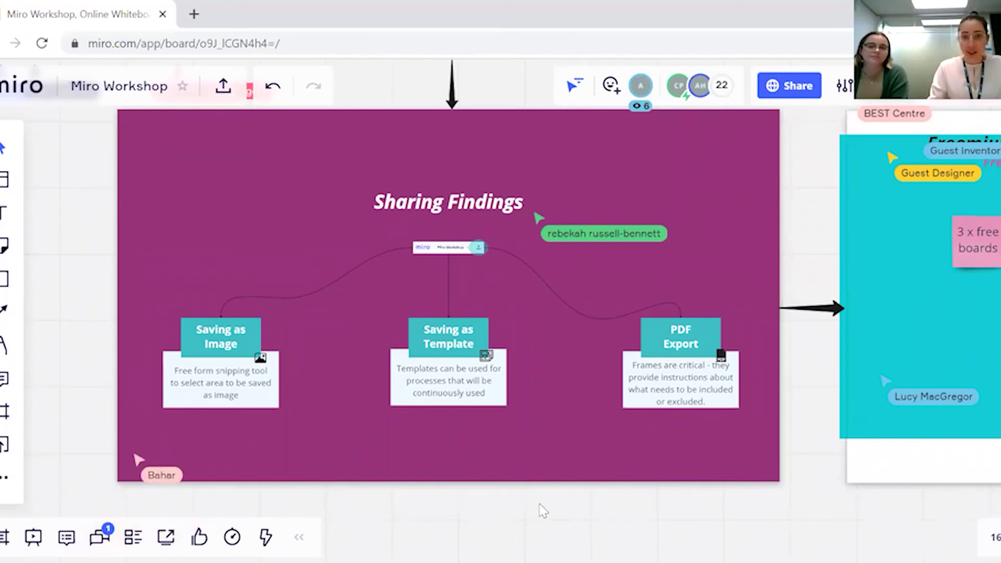
{"action": "scroll", "coordinate": [534, 496], "scroll_direction": "right", "scroll_amount": 3}
{"action": "scroll", "coordinate": [368, 356], "scroll_direction": "right", "scroll_amount": 3}
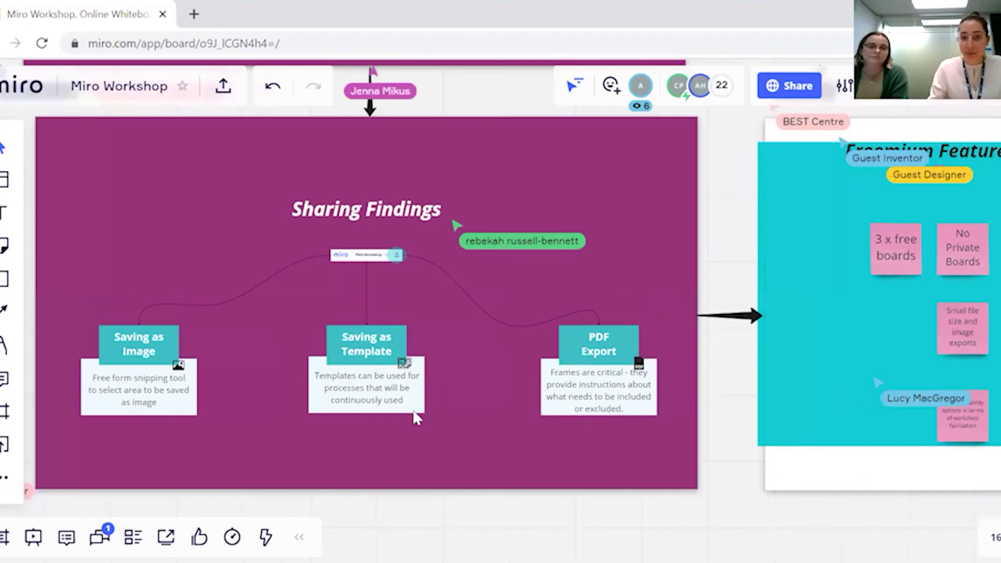
{"action": "scroll", "coordinate": [397, 405], "scroll_direction": "up", "scroll_amount": 2}
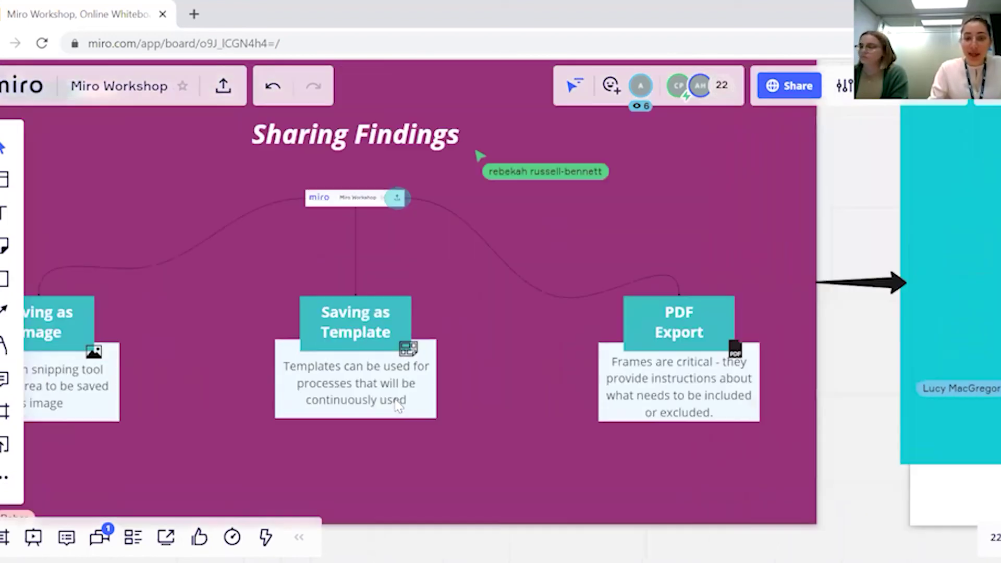
{"action": "scroll", "coordinate": [433, 354], "scroll_direction": "up", "scroll_amount": 2}
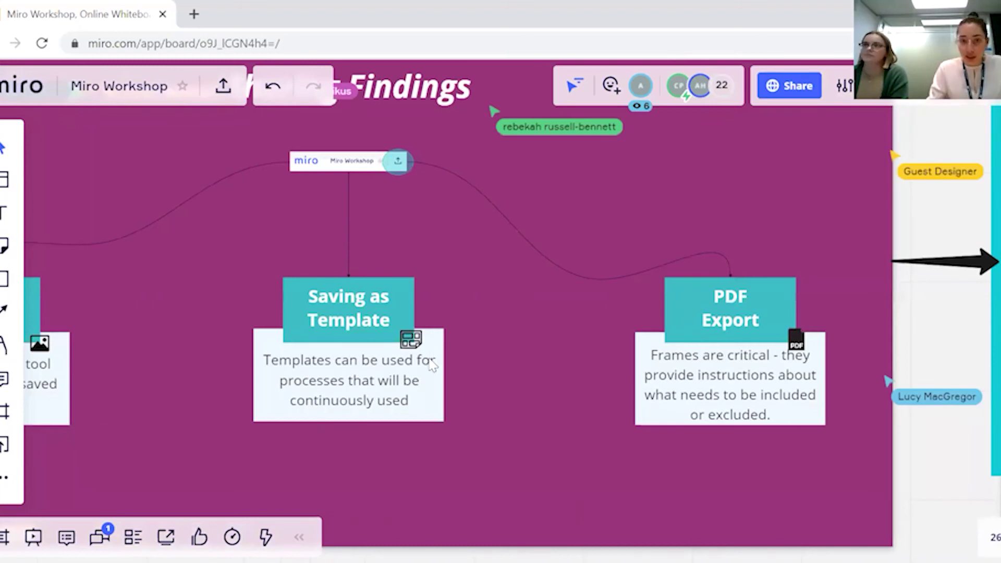
{"action": "scroll", "coordinate": [412, 363], "scroll_direction": "down", "scroll_amount": 1}
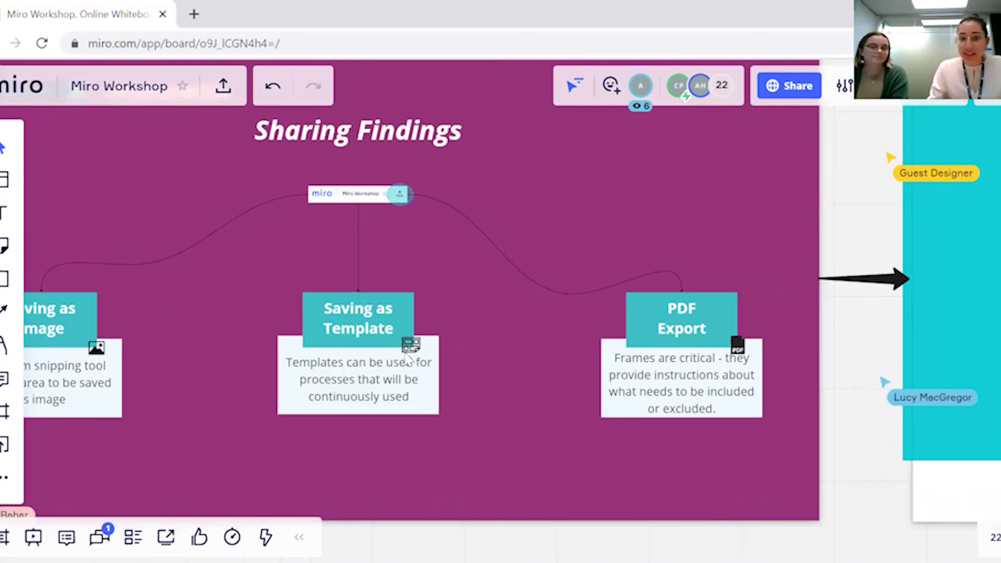
{"action": "scroll", "coordinate": [406, 359], "scroll_direction": "down", "scroll_amount": 3}
{"action": "scroll", "coordinate": [407, 359], "scroll_direction": "down", "scroll_amount": 3}
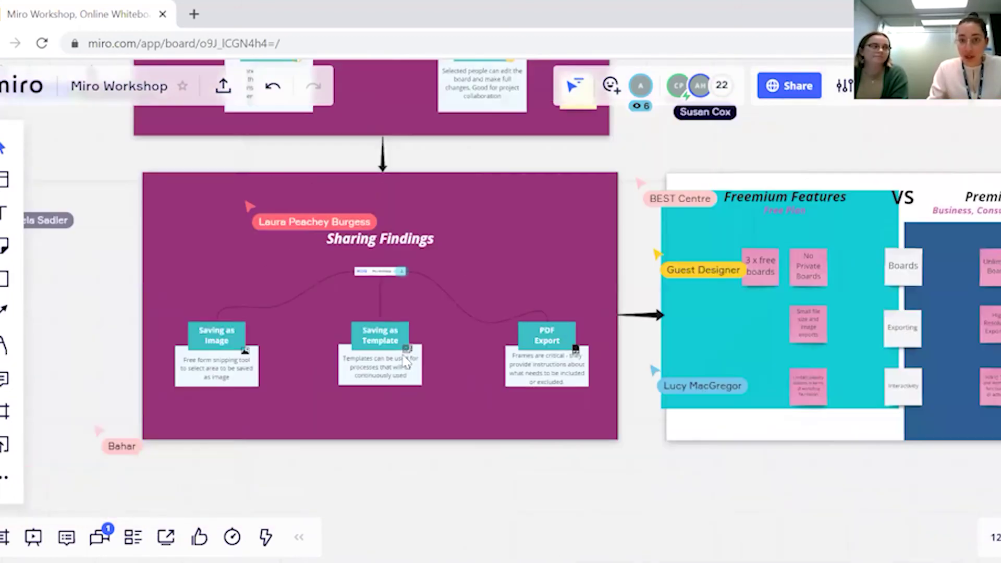
{"action": "scroll", "coordinate": [372, 321], "scroll_direction": "down", "scroll_amount": 3}
{"action": "scroll", "coordinate": [371, 319], "scroll_direction": "up", "scroll_amount": 5}
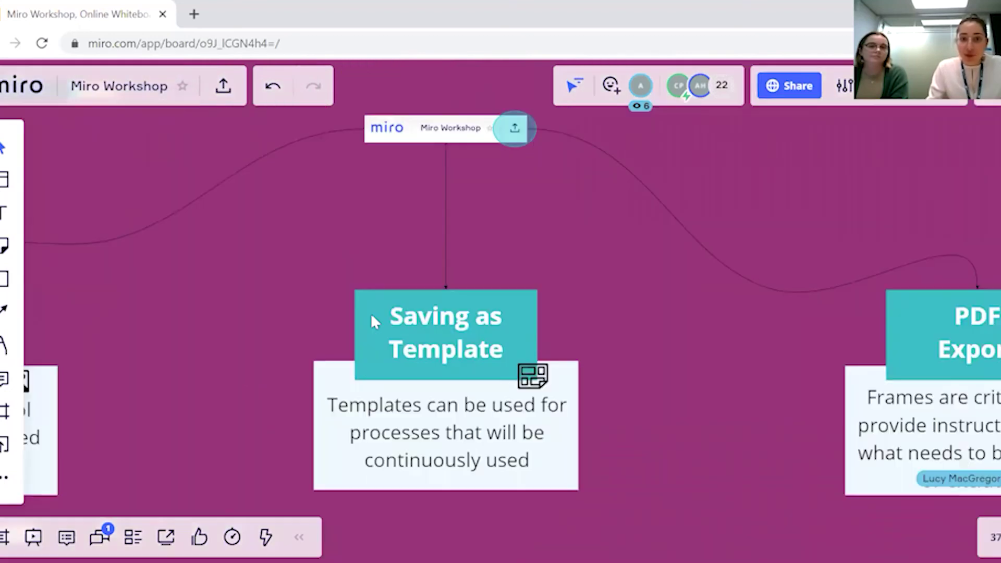
Step: Select the Saving as Template card, then zoom out to show the Image, Template and PDF Export options
{"action": "left_click", "coordinate": [371, 311]}
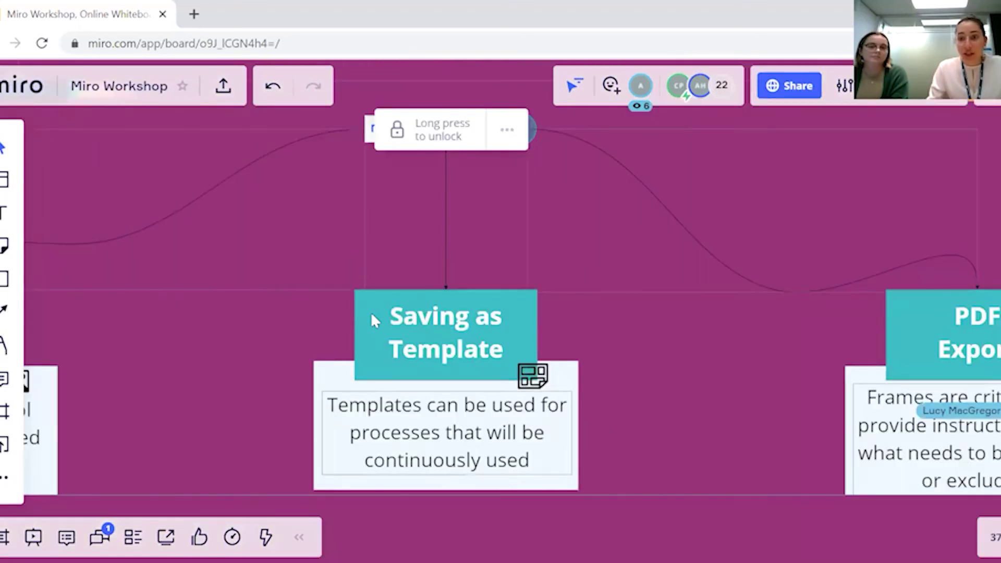
{"action": "scroll", "coordinate": [371, 313], "scroll_direction": "down", "scroll_amount": 5}
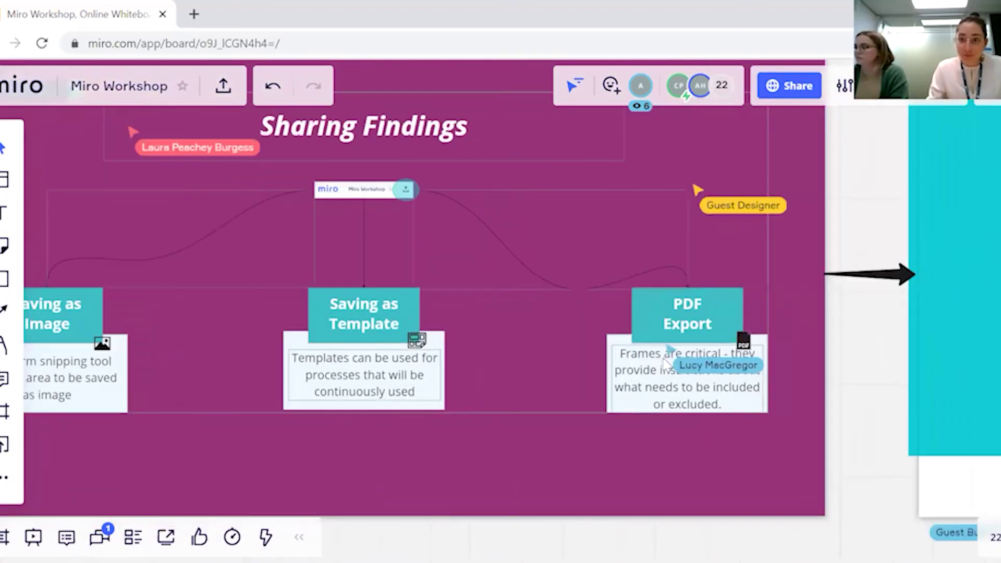
{"action": "scroll", "coordinate": [681, 292], "scroll_direction": "up", "scroll_amount": 5}
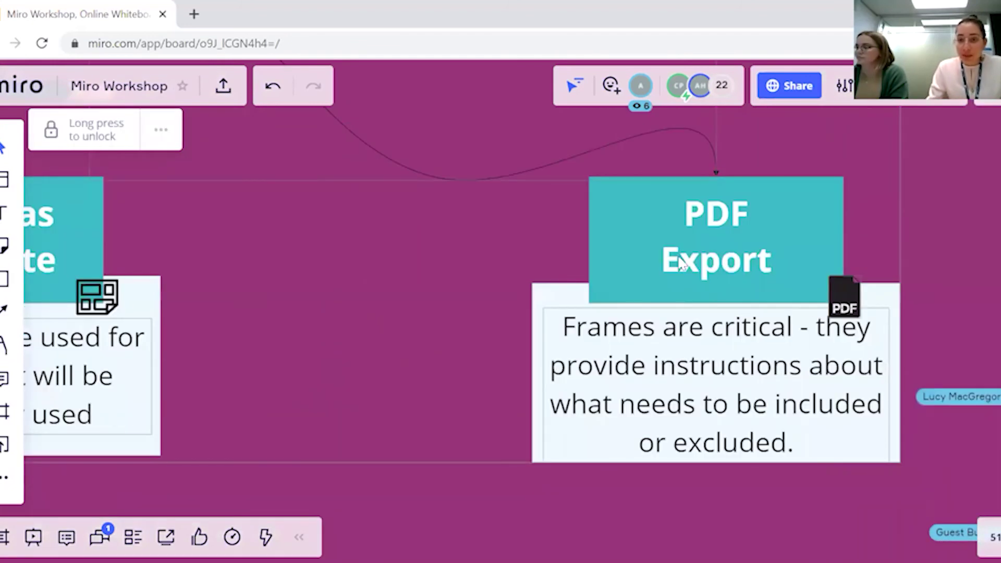
{"action": "scroll", "coordinate": [678, 265], "scroll_direction": "down", "scroll_amount": 3}
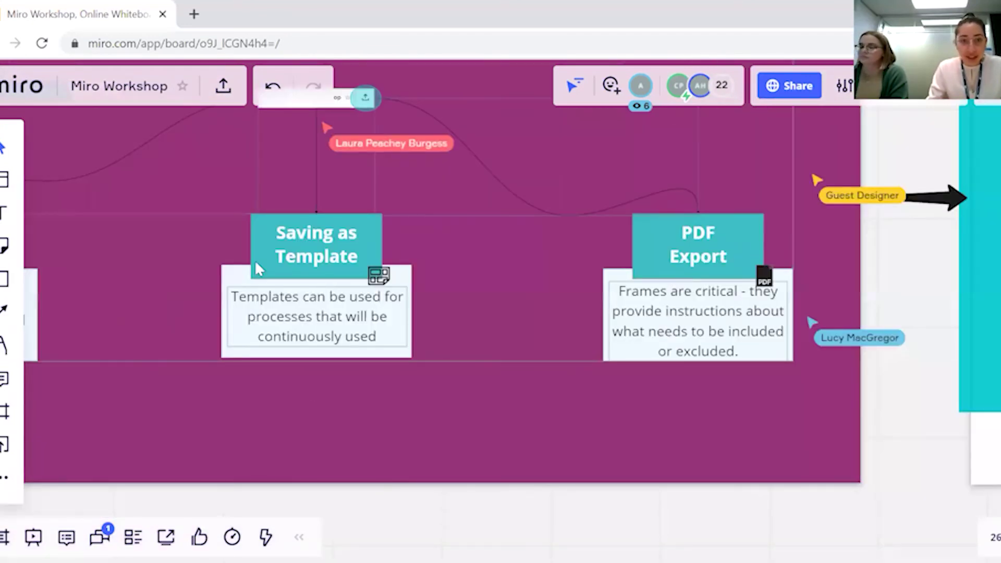
{"action": "scroll", "coordinate": [678, 266], "scroll_direction": "down", "scroll_amount": 4}
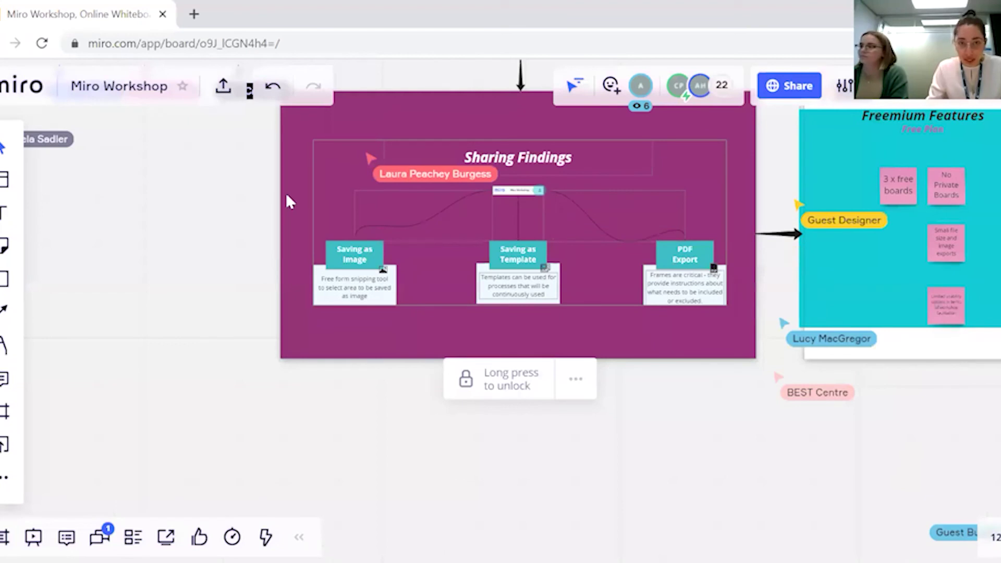
{"action": "scroll", "coordinate": [266, 193], "scroll_direction": "up", "scroll_amount": 2}
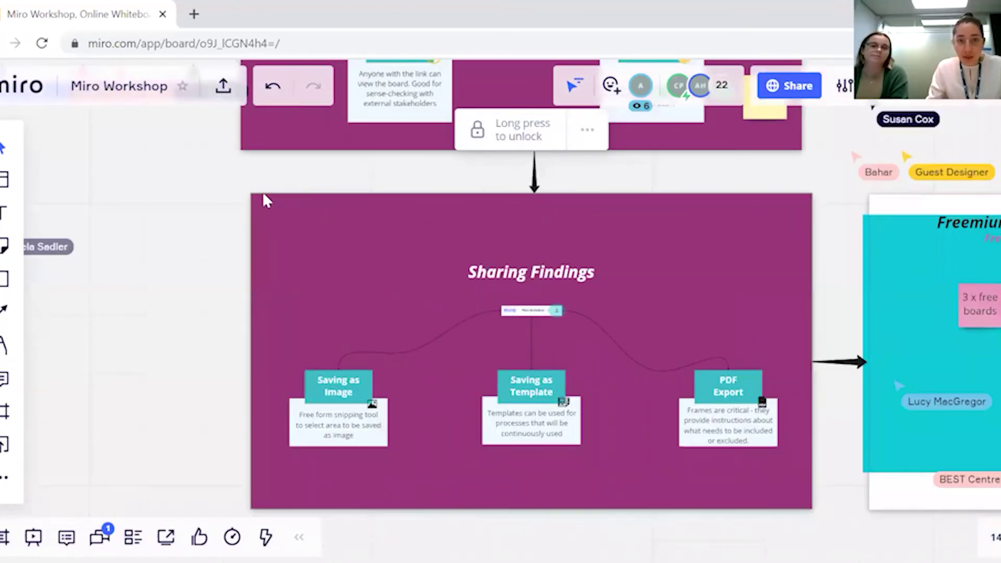
{"action": "scroll", "coordinate": [253, 191], "scroll_direction": "right", "scroll_amount": 1}
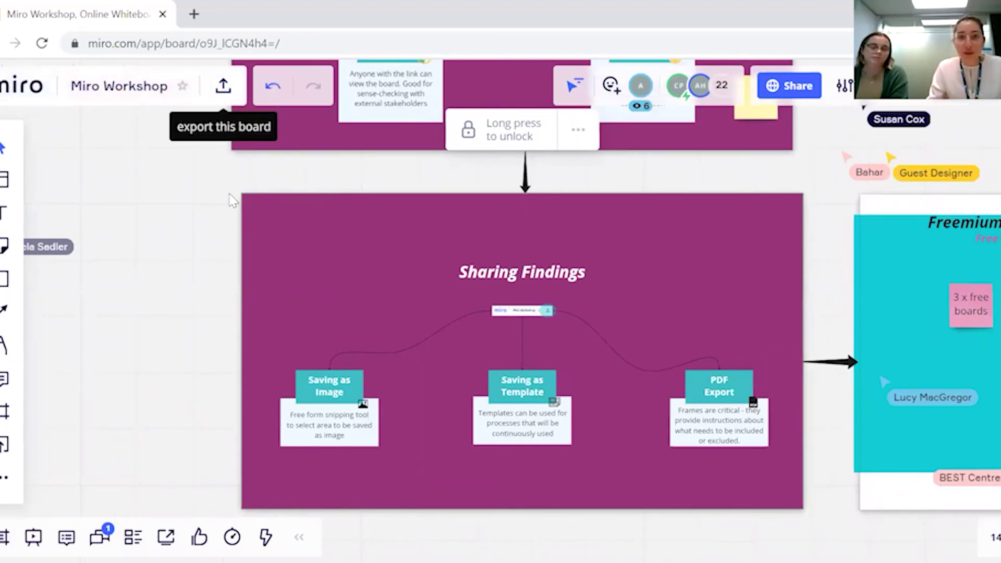
Step: Preview the Export menu without exporting, then show the Frame tool's size presets and zoom out
{"action": "left_click", "coordinate": [223, 87]}
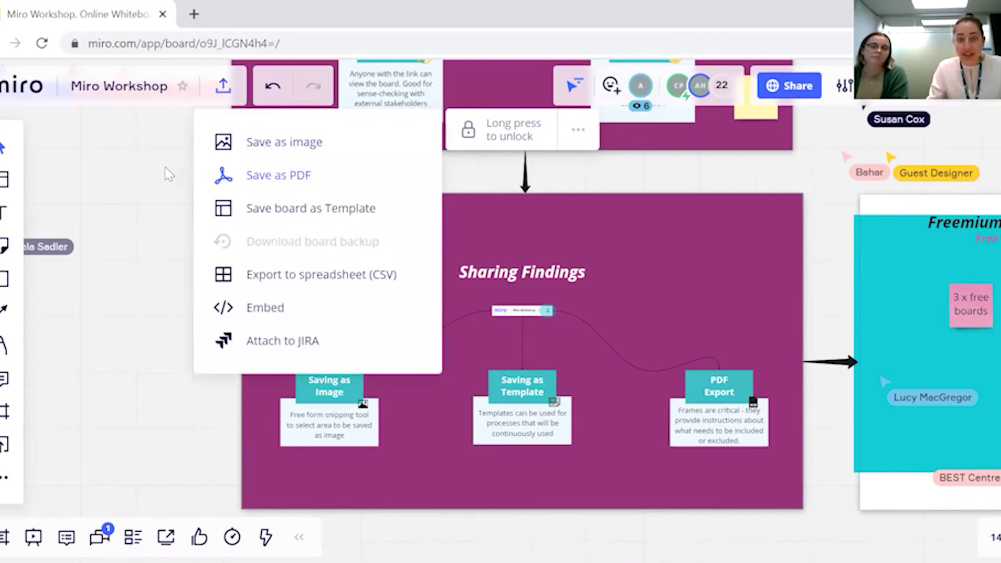
{"action": "left_click", "coordinate": [255, 197]}
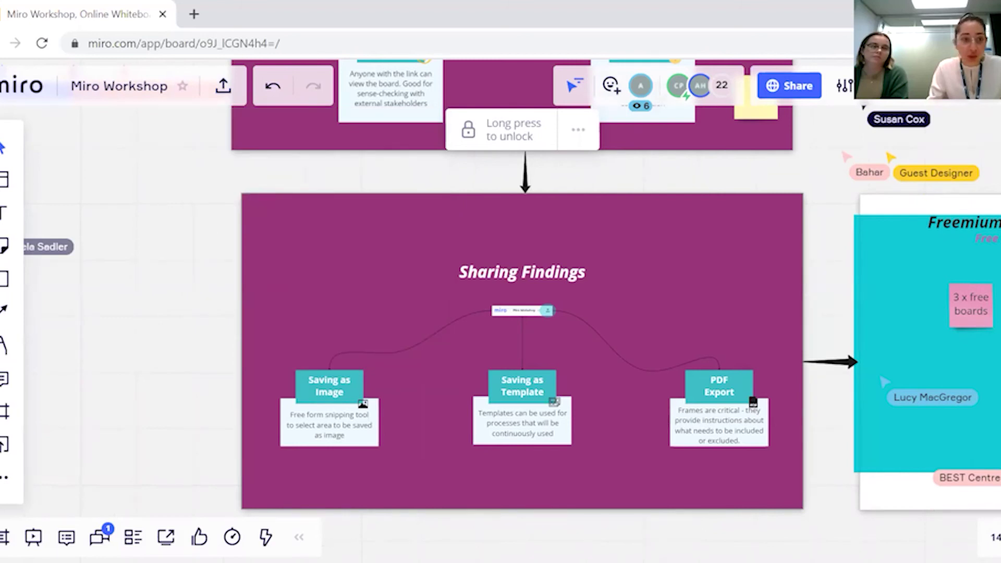
{"action": "left_click", "coordinate": [4, 412]}
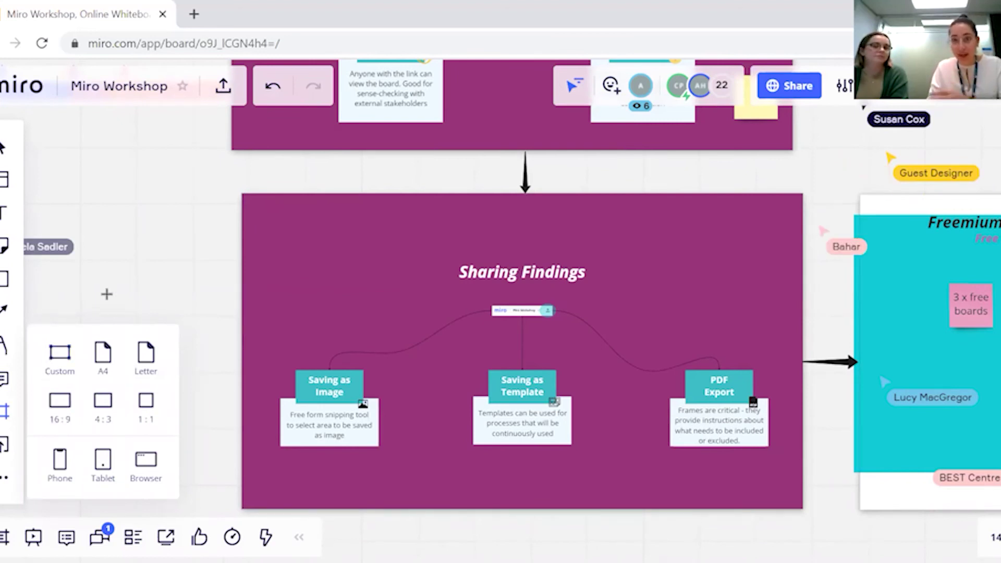
{"action": "scroll", "coordinate": [208, 313], "scroll_direction": "down", "scroll_amount": 1}
{"action": "scroll", "coordinate": [267, 293], "scroll_direction": "down", "scroll_amount": 2}
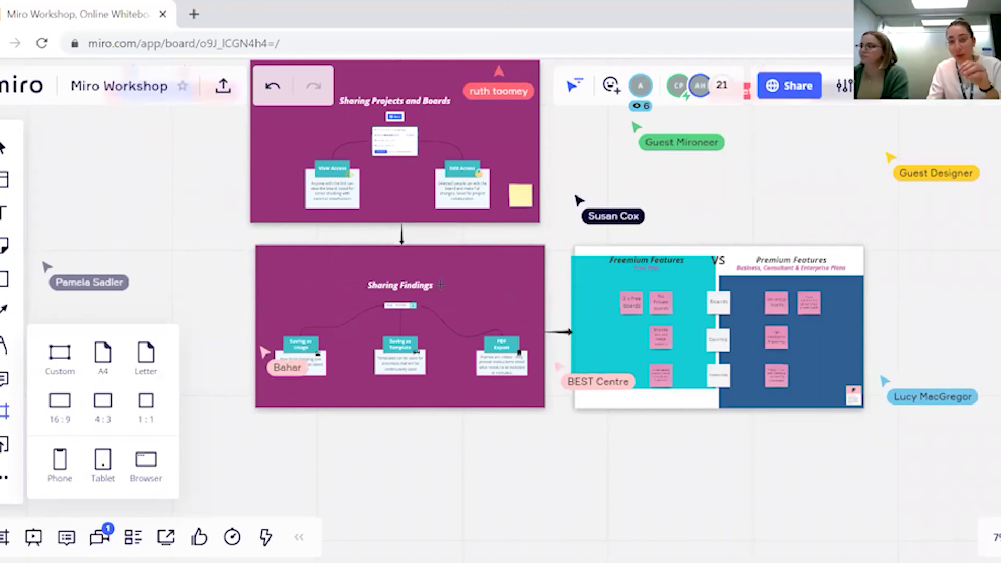
{"action": "scroll", "coordinate": [439, 285], "scroll_direction": "up", "scroll_amount": 3}
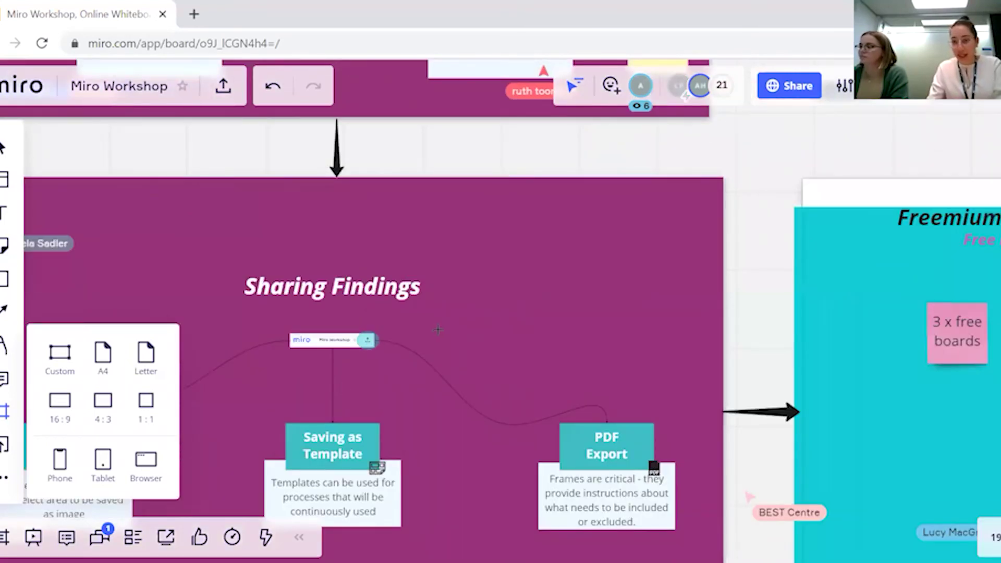
{"action": "scroll", "coordinate": [379, 416], "scroll_direction": "down", "scroll_amount": 5}
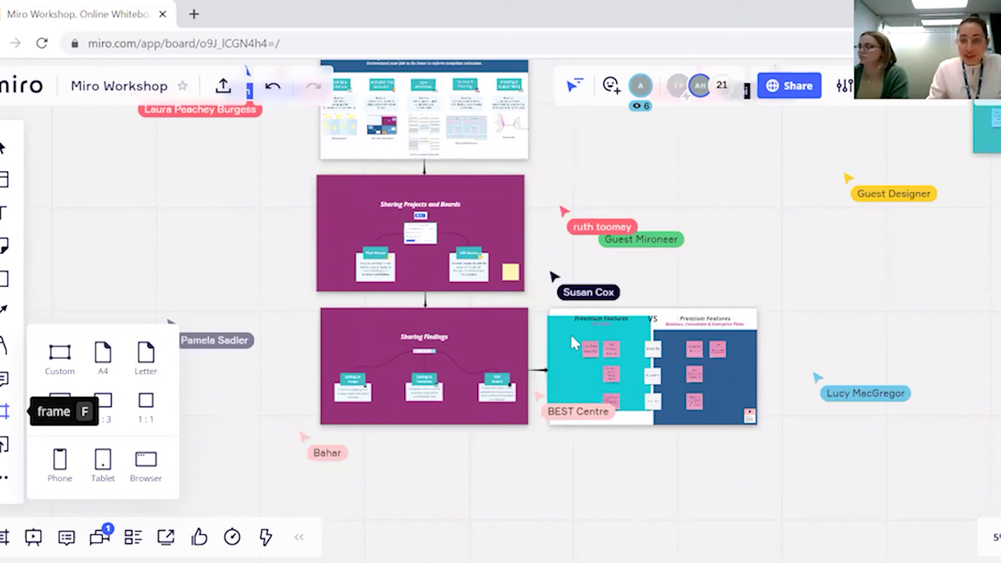
Step: Leave the Frame tool, zoom into the Freemium vs Premium comparison and select the blue Premium Features panel
{"action": "key", "text": "Escape"}
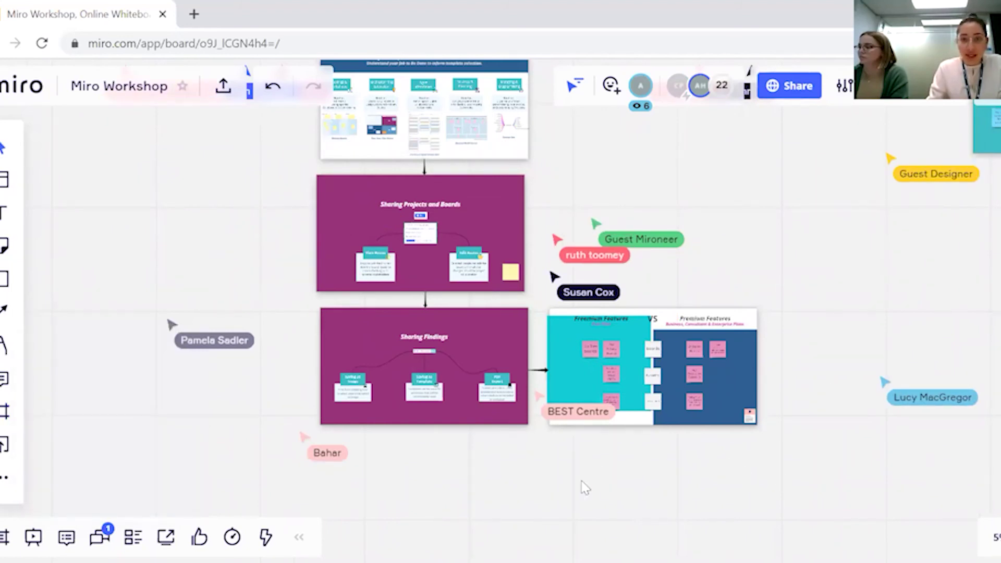
{"action": "scroll", "coordinate": [583, 487], "scroll_direction": "right", "scroll_amount": 5}
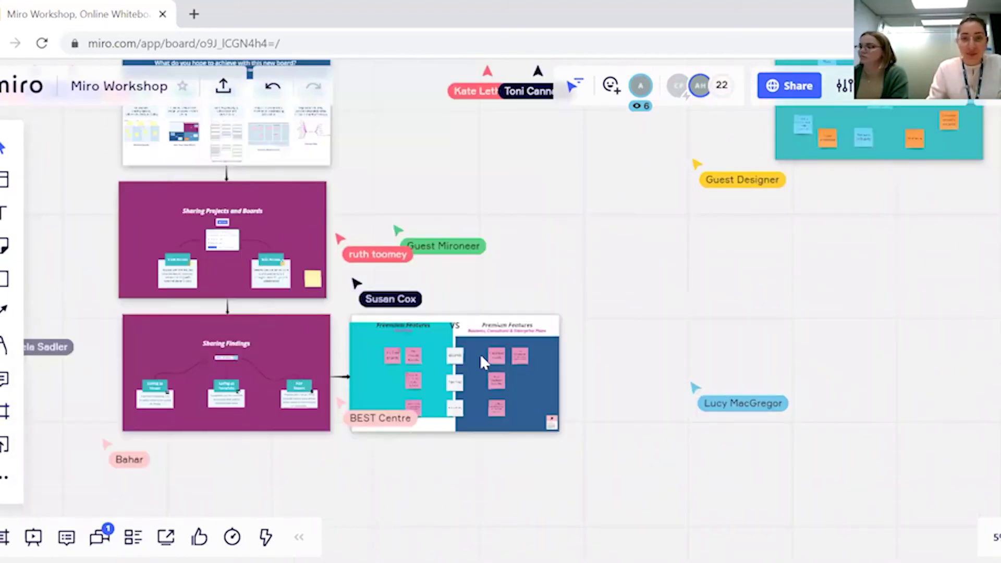
{"action": "scroll", "coordinate": [479, 354], "scroll_direction": "up", "scroll_amount": 3}
{"action": "scroll", "coordinate": [452, 321], "scroll_direction": "up", "scroll_amount": 2}
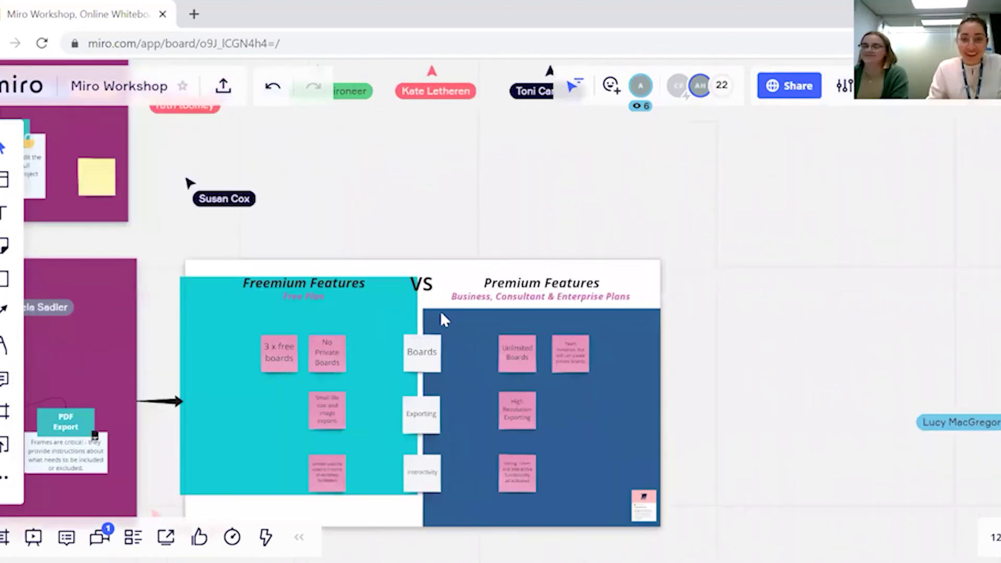
{"action": "left_click", "coordinate": [570, 331]}
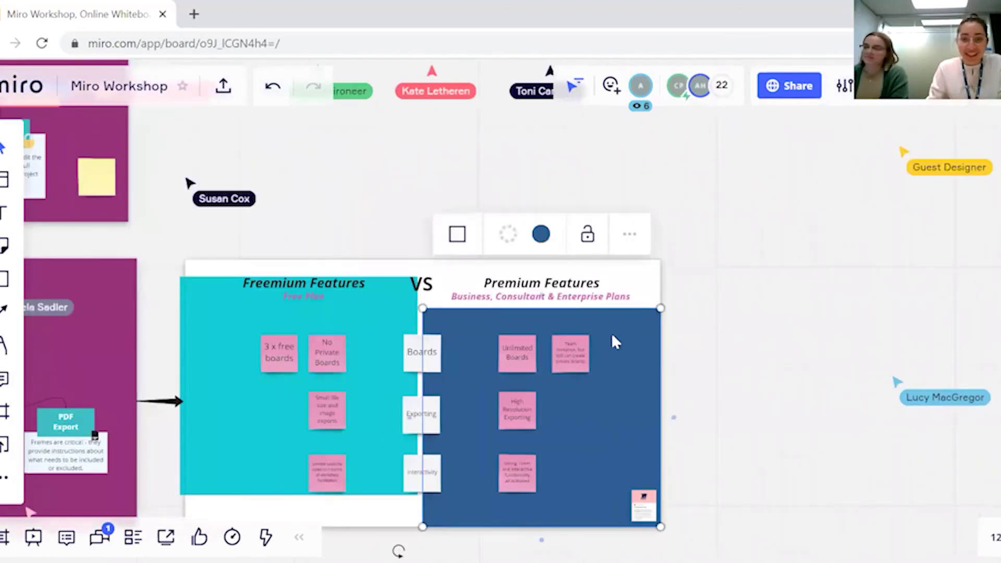
{"action": "key", "text": "Escape"}
{"action": "scroll", "coordinate": [441, 415], "scroll_direction": "up", "scroll_amount": 2}
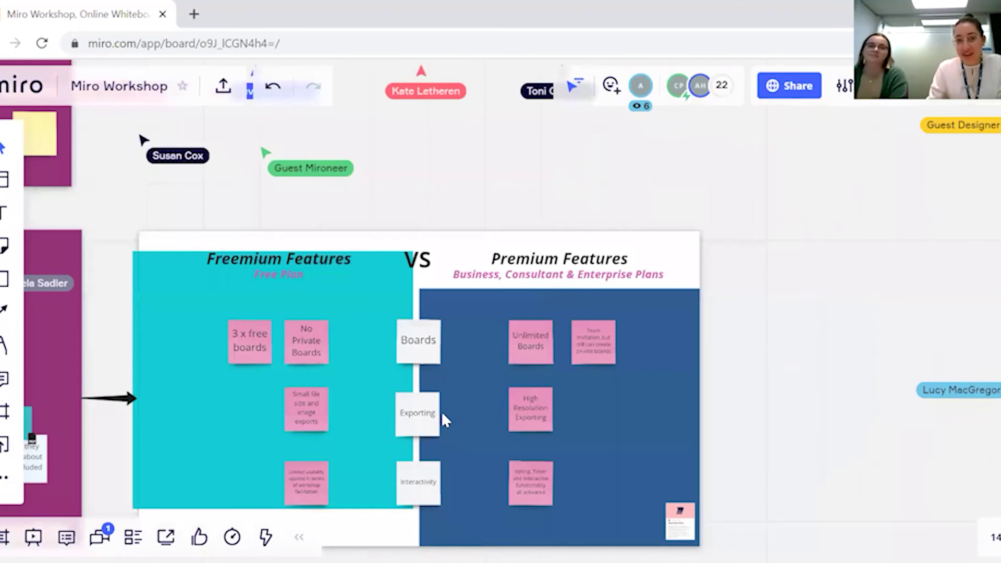
{"action": "scroll", "coordinate": [441, 411], "scroll_direction": "up", "scroll_amount": 2}
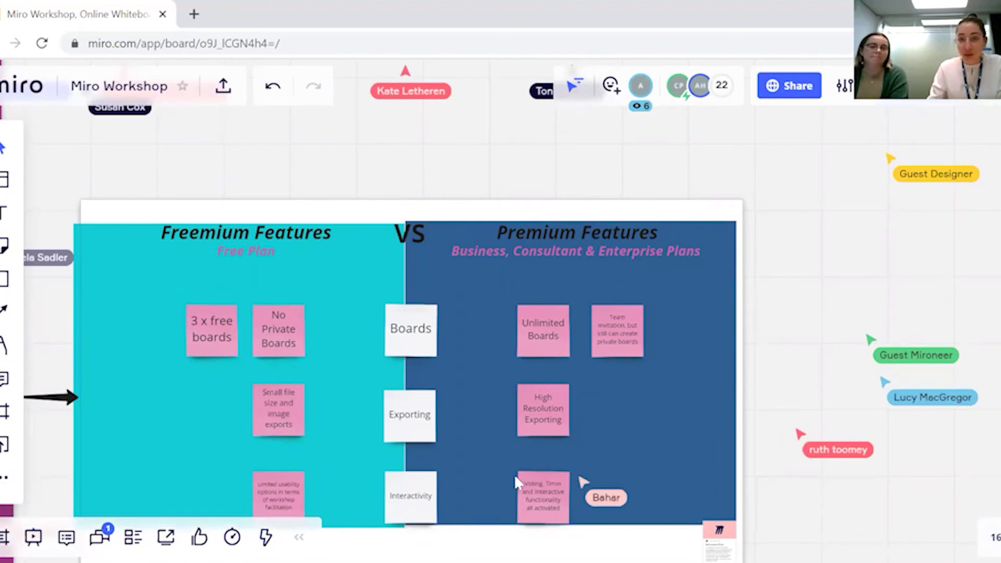
{"action": "left_click", "coordinate": [724, 245]}
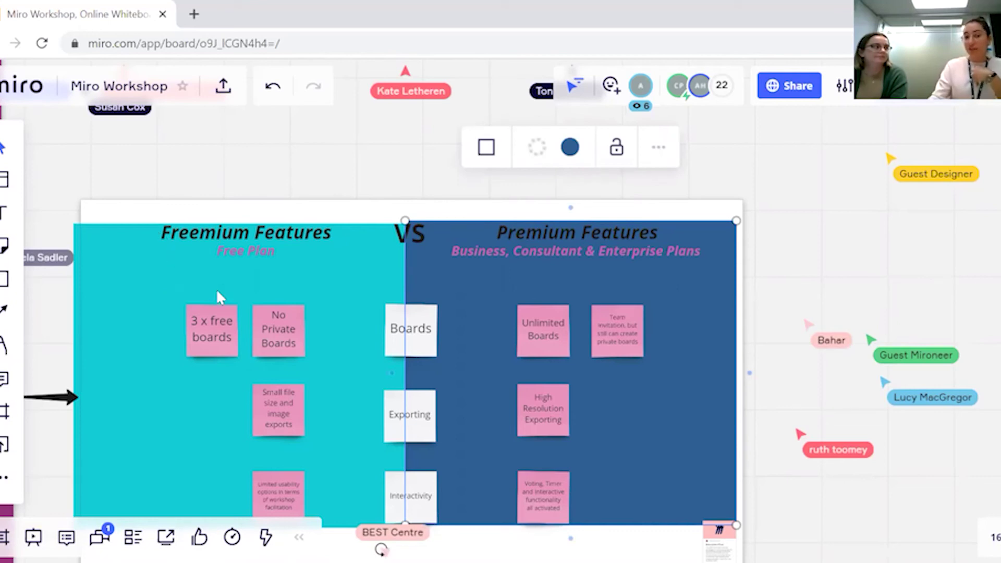
{"action": "scroll", "coordinate": [194, 351], "scroll_direction": "up", "scroll_amount": 3}
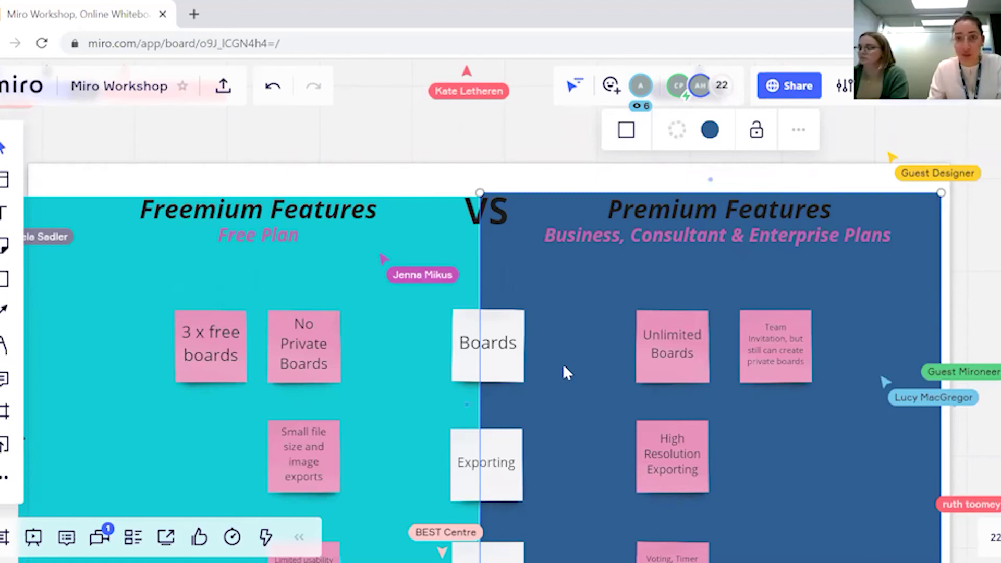
Step: Zoom out, then zoom back in on the 'Any questions, queries, or concerns?' closing frame
{"action": "scroll", "coordinate": [553, 371], "scroll_direction": "down", "scroll_amount": 3}
{"action": "scroll", "coordinate": [509, 219], "scroll_direction": "down", "scroll_amount": 5}
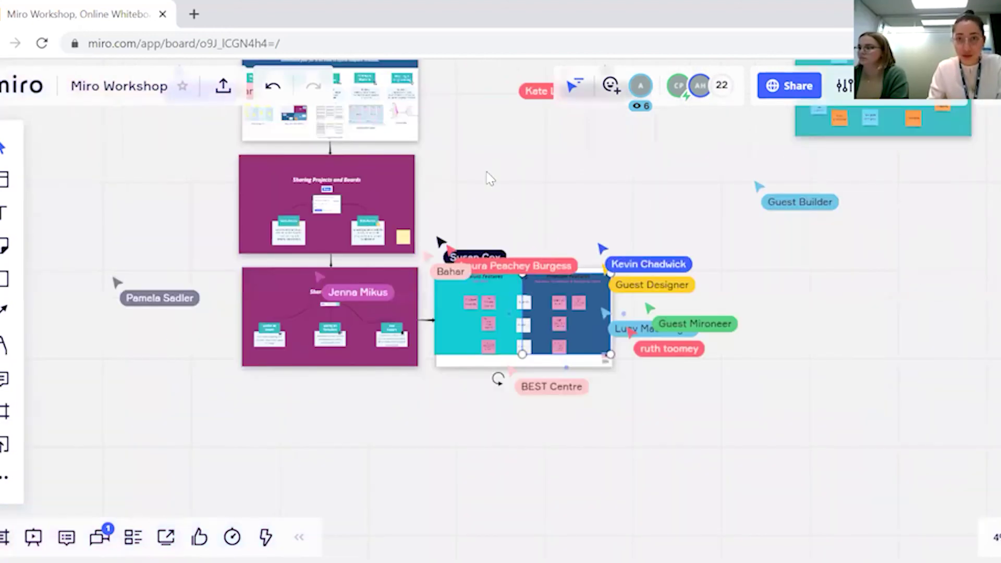
{"action": "scroll", "coordinate": [487, 174], "scroll_direction": "down", "scroll_amount": 2}
{"action": "scroll", "coordinate": [473, 487], "scroll_direction": "up", "scroll_amount": 5}
{"action": "scroll", "coordinate": [473, 488], "scroll_direction": "up", "scroll_amount": 2}
{"action": "scroll", "coordinate": [521, 221], "scroll_direction": "up", "scroll_amount": 2}
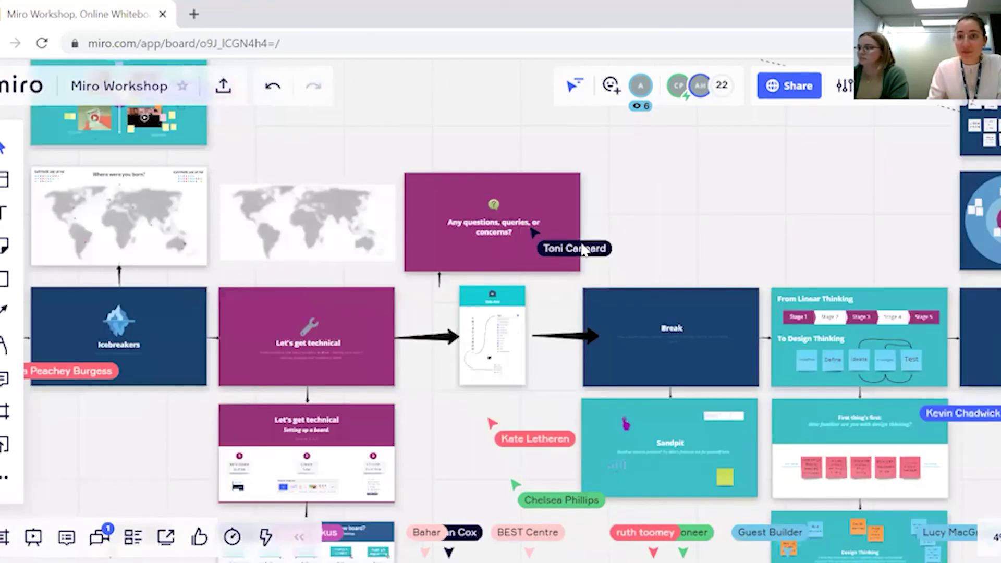
{"action": "scroll", "coordinate": [521, 221], "scroll_direction": "up", "scroll_amount": 5}
{"action": "scroll", "coordinate": [747, 216], "scroll_direction": "up", "scroll_amount": 2}
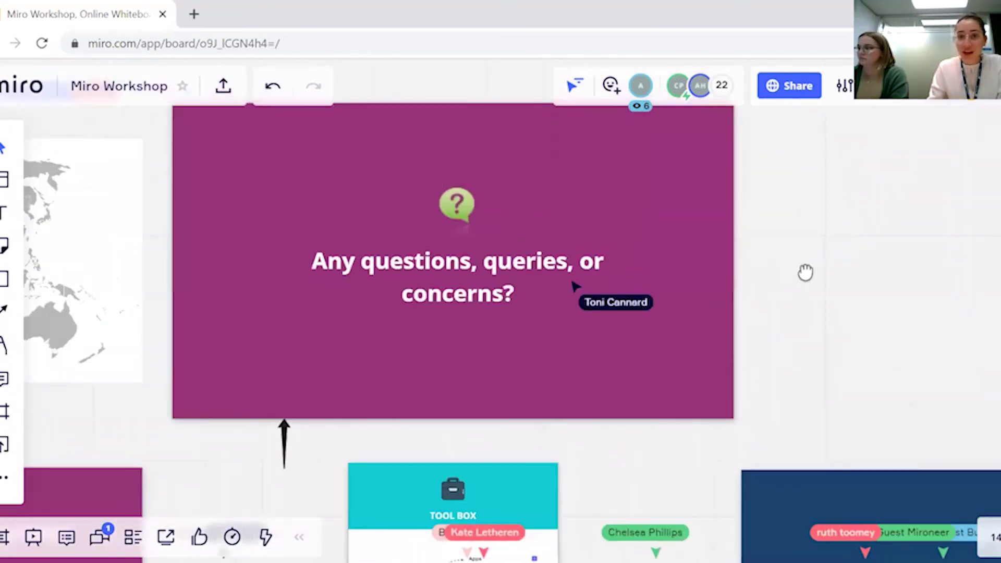
{"action": "scroll", "coordinate": [804, 273], "scroll_direction": "up", "scroll_amount": 3}
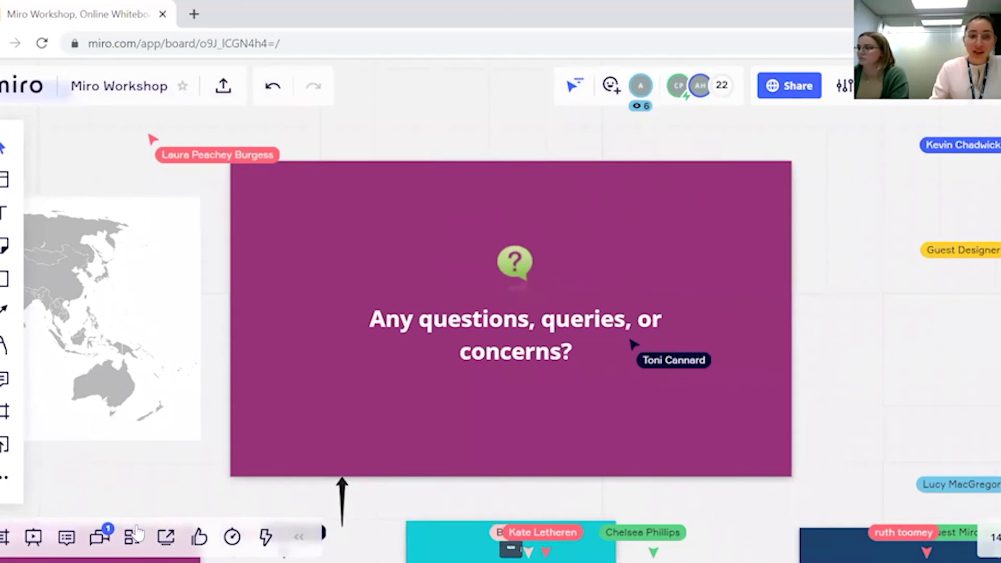
{"action": "scroll", "coordinate": [527, 259], "scroll_direction": "up", "scroll_amount": 2}
Step: Show the participants' chat messages, then close the chat to reveal more of the board
{"action": "left_click", "coordinate": [100, 536]}
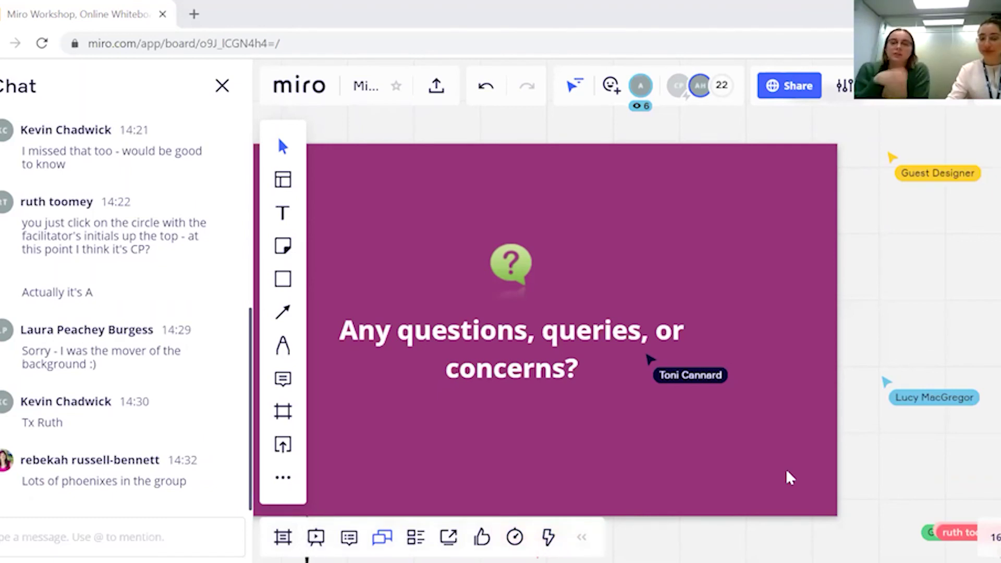
{"action": "key", "text": "Escape"}
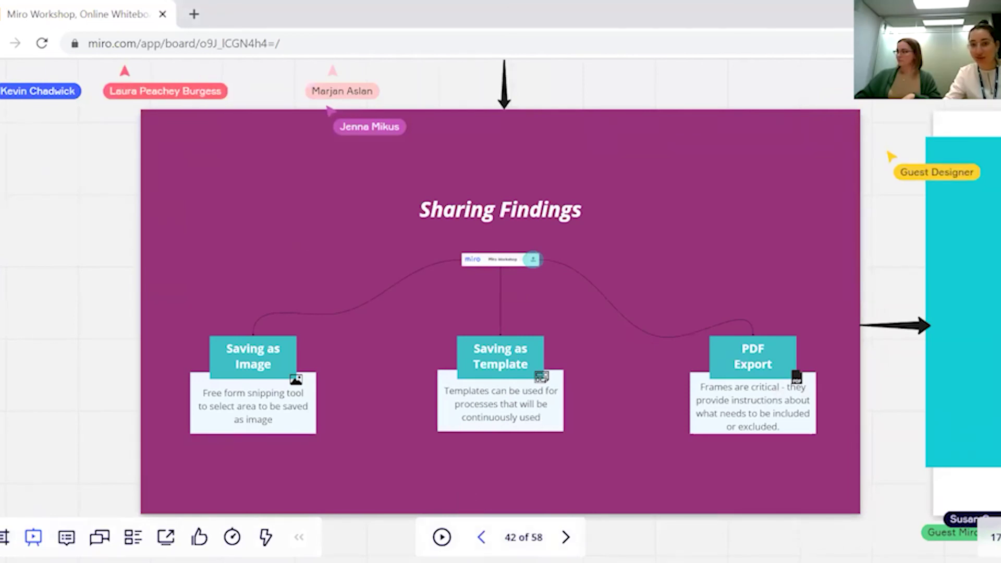
Step: Step back to the Tool Box slide, return to Sharing Findings, and exit presentation mode
{"action": "key", "text": "Left"}
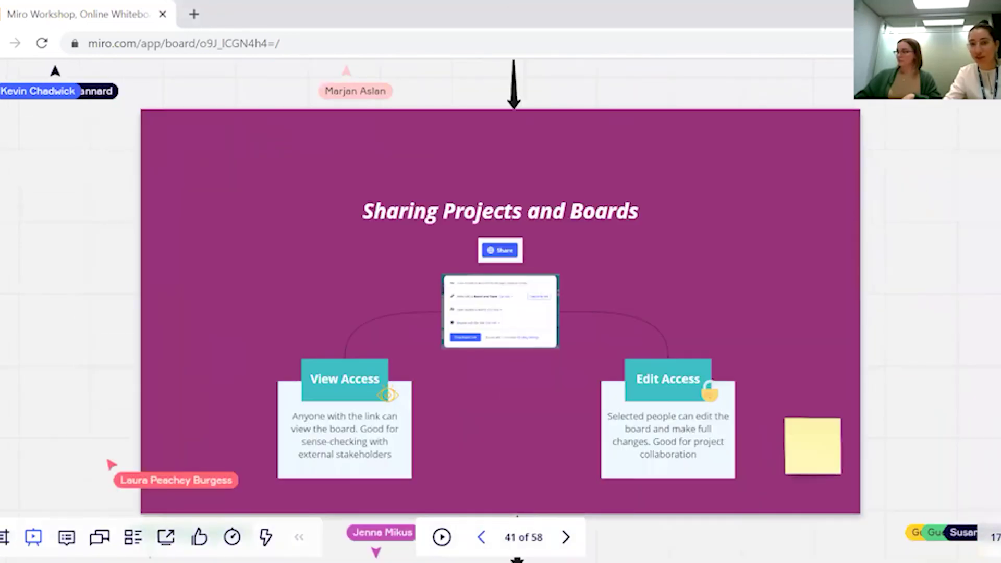
{"action": "key", "text": "Left"}
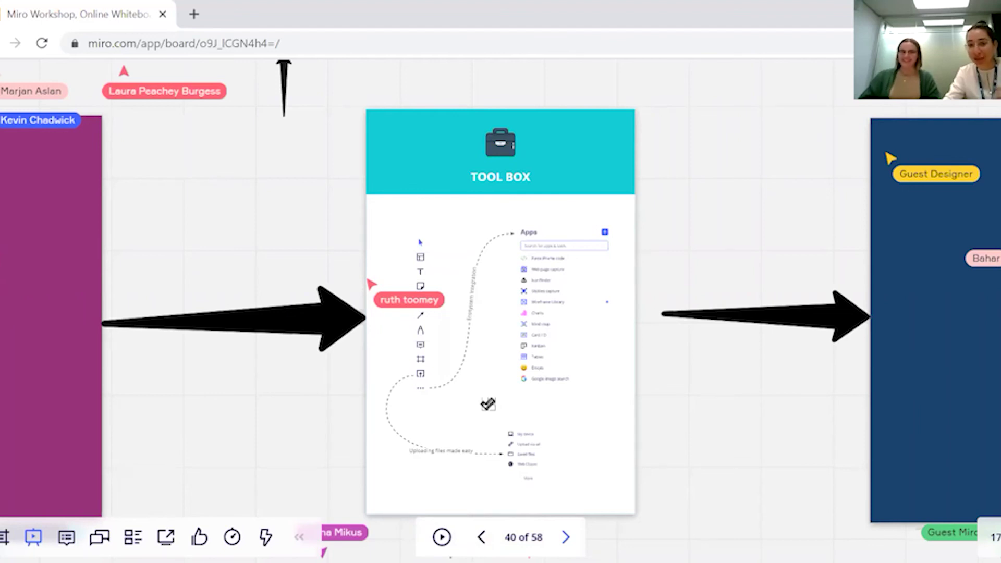
{"action": "key", "text": "Right"}
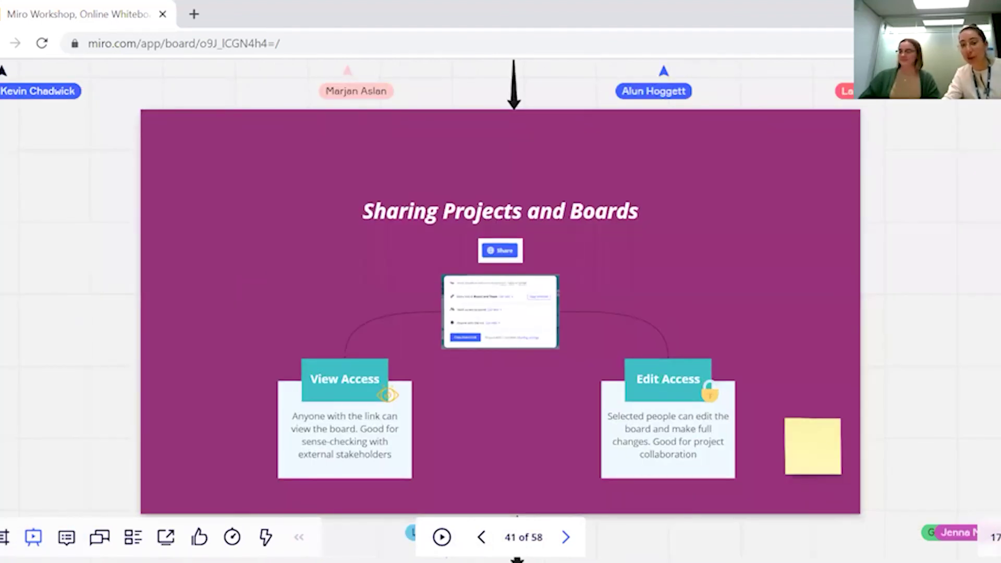
{"action": "key", "text": "Right"}
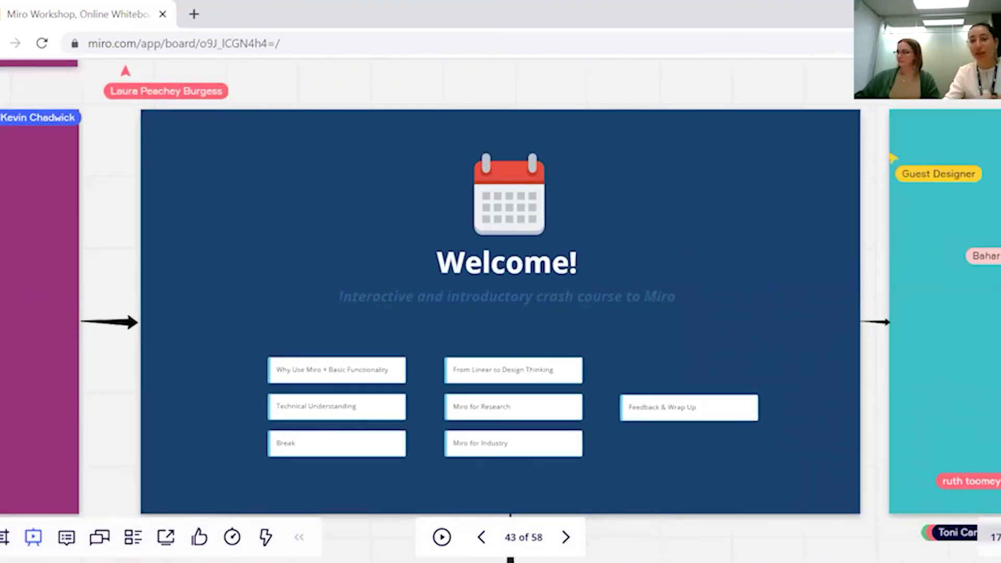
{"action": "key", "text": "Left"}
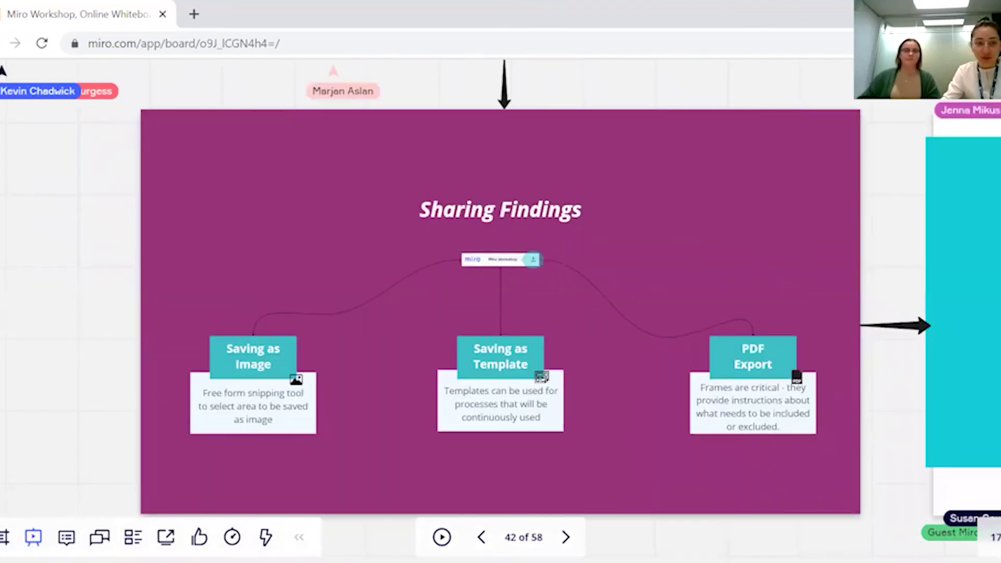
{"action": "key", "text": "Escape"}
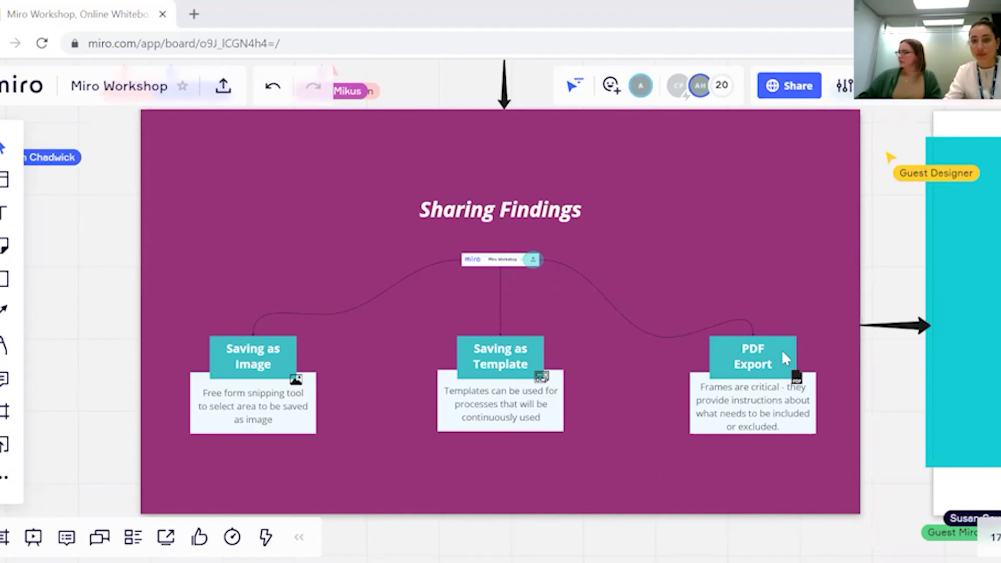
Step: Pan past the Freemium vs Premium comparison and zoom in to centre the 'Any questions' frame
{"action": "scroll", "coordinate": [895, 231], "scroll_direction": "down", "scroll_amount": 2}
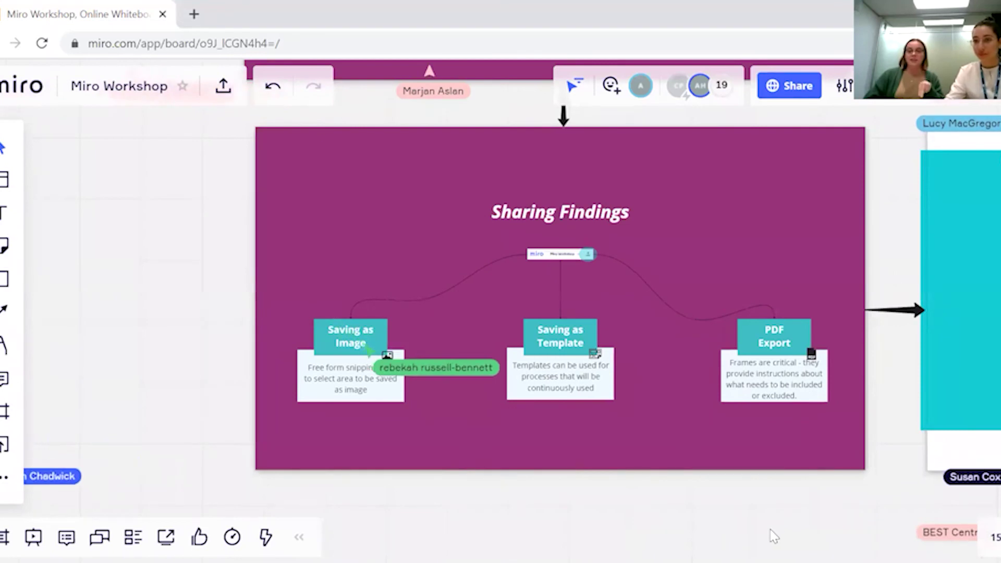
{"action": "left_click_drag", "start_coordinate": [770, 532], "coordinate": [677, 535]}
{"action": "scroll", "coordinate": [676, 534], "scroll_direction": "right", "scroll_amount": 10}
{"action": "scroll", "coordinate": [380, 422], "scroll_direction": "down", "scroll_amount": 5}
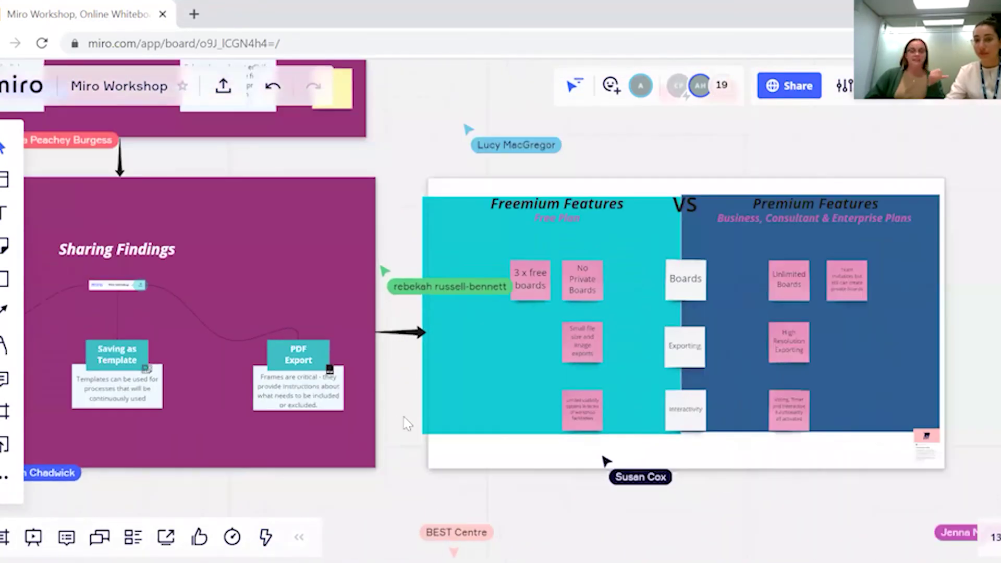
{"action": "scroll", "coordinate": [474, 250], "scroll_direction": "up", "scroll_amount": 6}
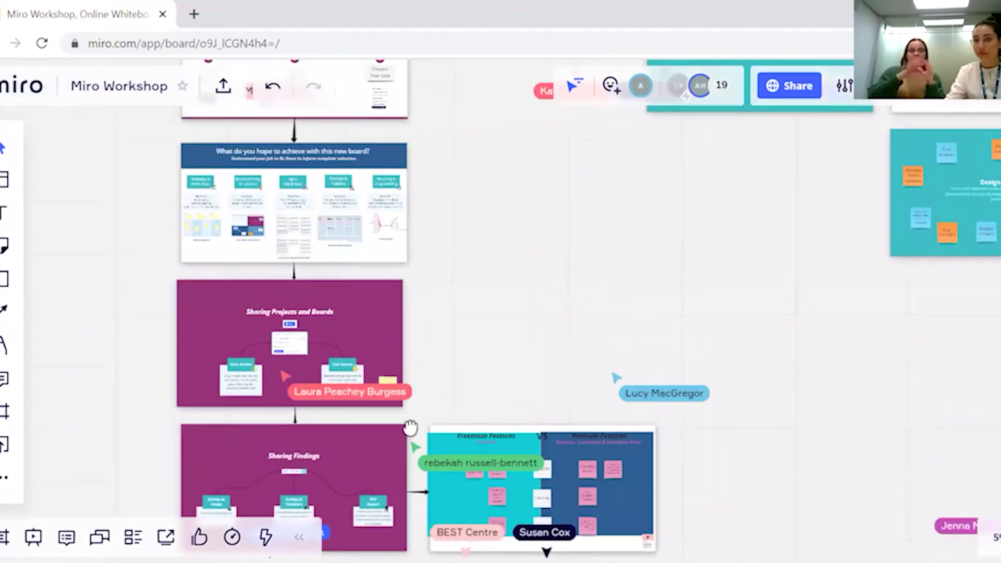
{"action": "scroll", "coordinate": [402, 239], "scroll_direction": "up", "scroll_amount": 5}
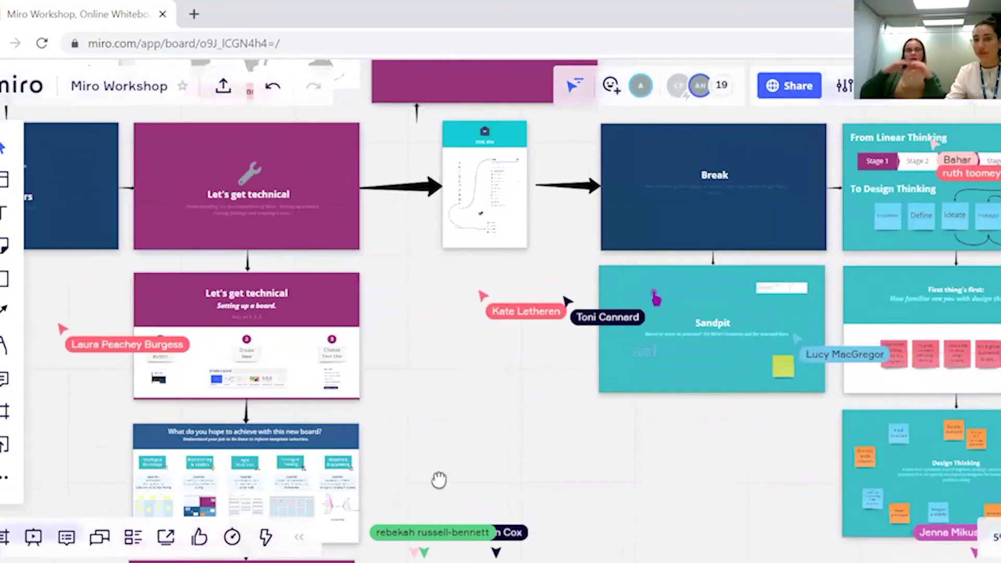
{"action": "scroll", "coordinate": [478, 280], "scroll_direction": "up", "scroll_amount": 5}
{"action": "scroll", "coordinate": [477, 279], "scroll_direction": "up", "scroll_amount": 2}
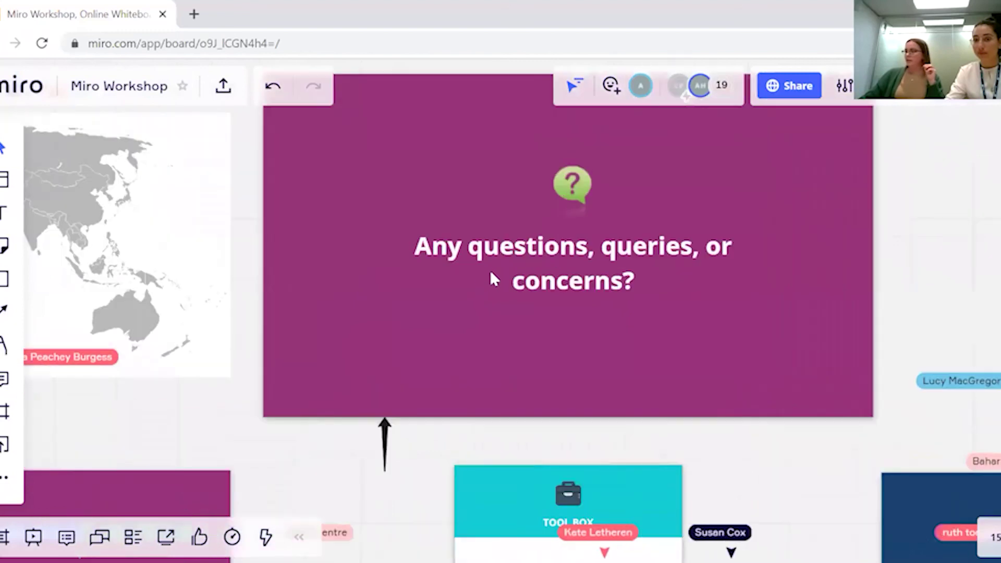
{"action": "left_click_drag", "start_coordinate": [916, 208], "coordinate": [932, 273]}
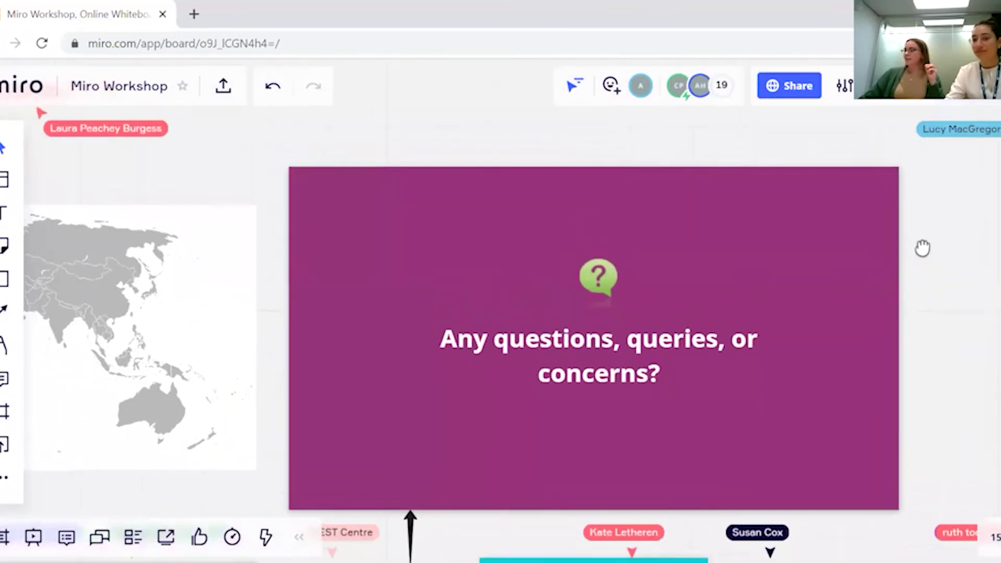
{"action": "scroll", "coordinate": [917, 250], "scroll_direction": "up", "scroll_amount": 2}
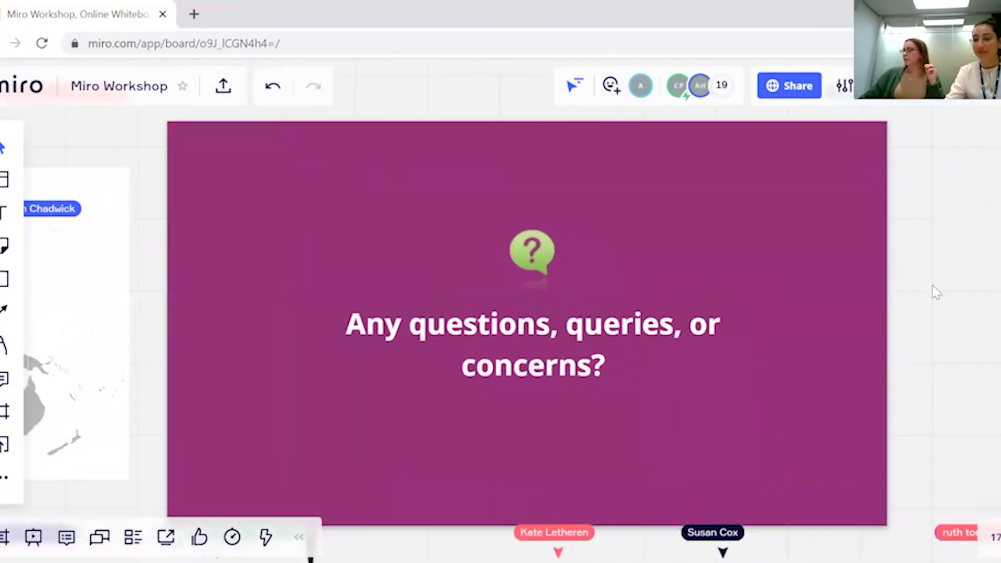
{"action": "scroll", "coordinate": [922, 270], "scroll_direction": "down", "scroll_amount": 1}
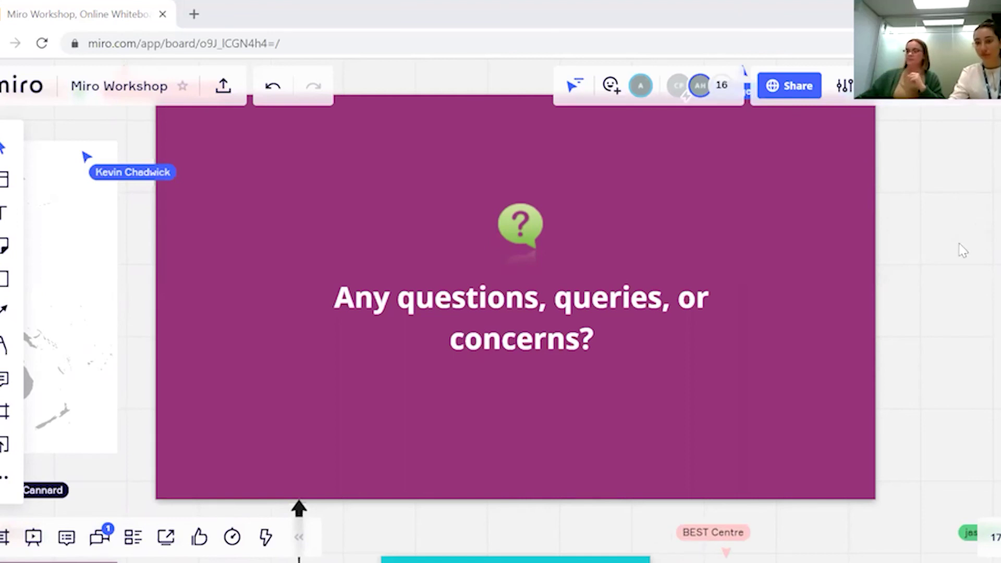
Step: Pan right past the Tool Box frame to reach the Break frame
{"action": "scroll", "coordinate": [960, 247], "scroll_direction": "down", "scroll_amount": 3}
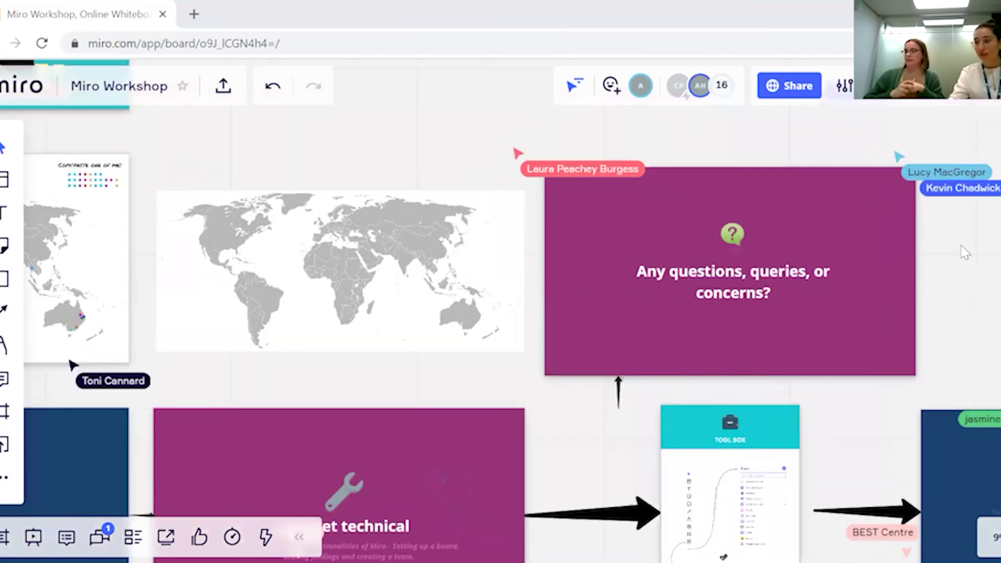
{"action": "scroll", "coordinate": [490, 177], "scroll_direction": "right", "scroll_amount": 9}
{"action": "scroll", "coordinate": [490, 177], "scroll_direction": "down", "scroll_amount": 1}
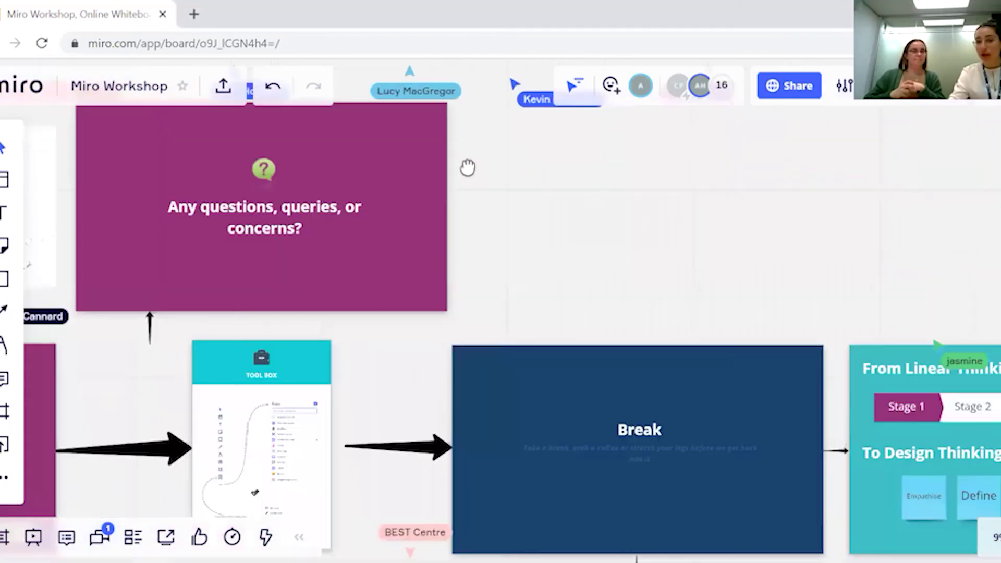
{"action": "scroll", "coordinate": [415, 162], "scroll_direction": "right", "scroll_amount": 3}
{"action": "scroll", "coordinate": [469, 234], "scroll_direction": "right", "scroll_amount": 1}
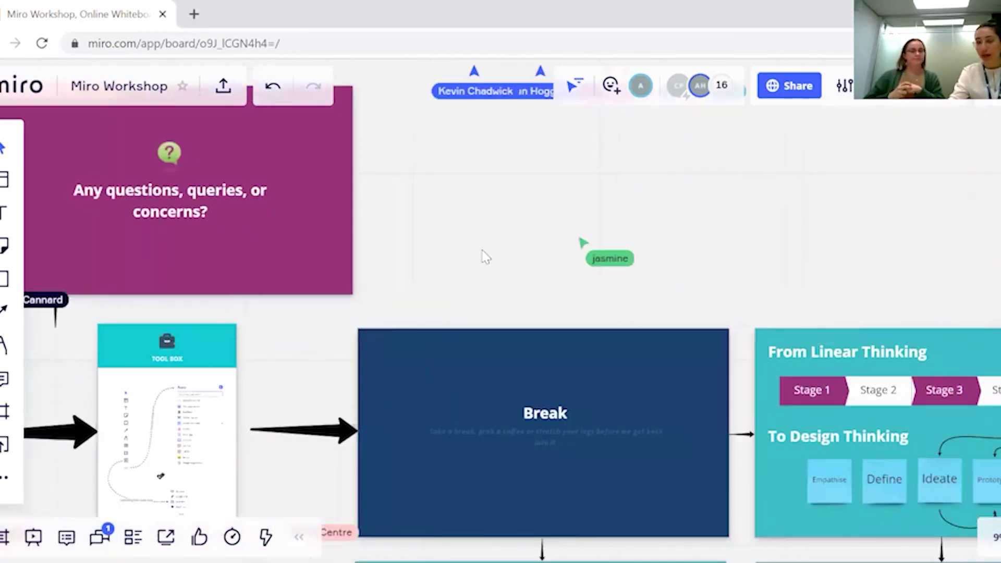
{"action": "scroll", "coordinate": [499, 192], "scroll_direction": "right", "scroll_amount": 2}
{"action": "scroll", "coordinate": [498, 192], "scroll_direction": "down", "scroll_amount": 2}
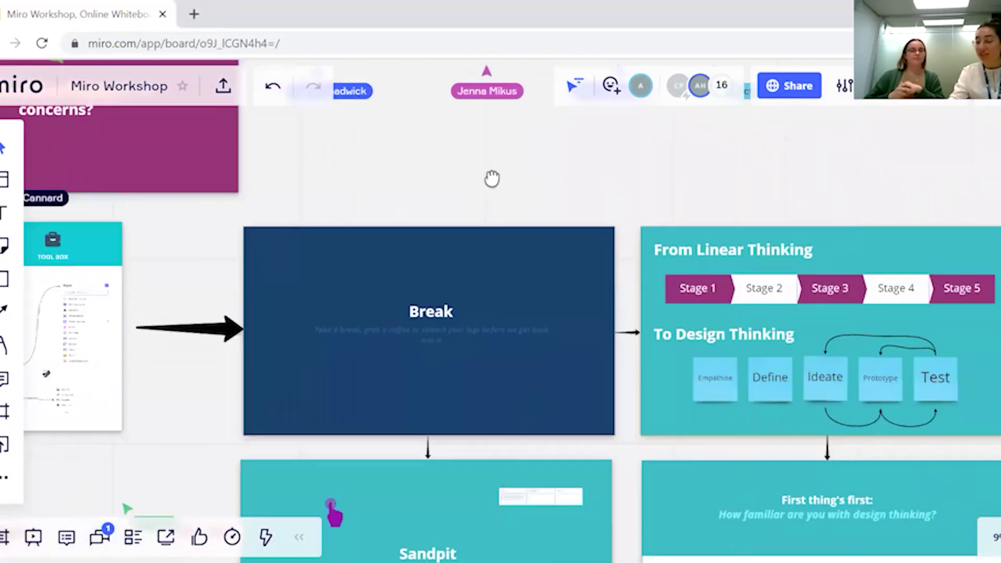
{"action": "scroll", "coordinate": [521, 187], "scroll_direction": "right", "scroll_amount": 1}
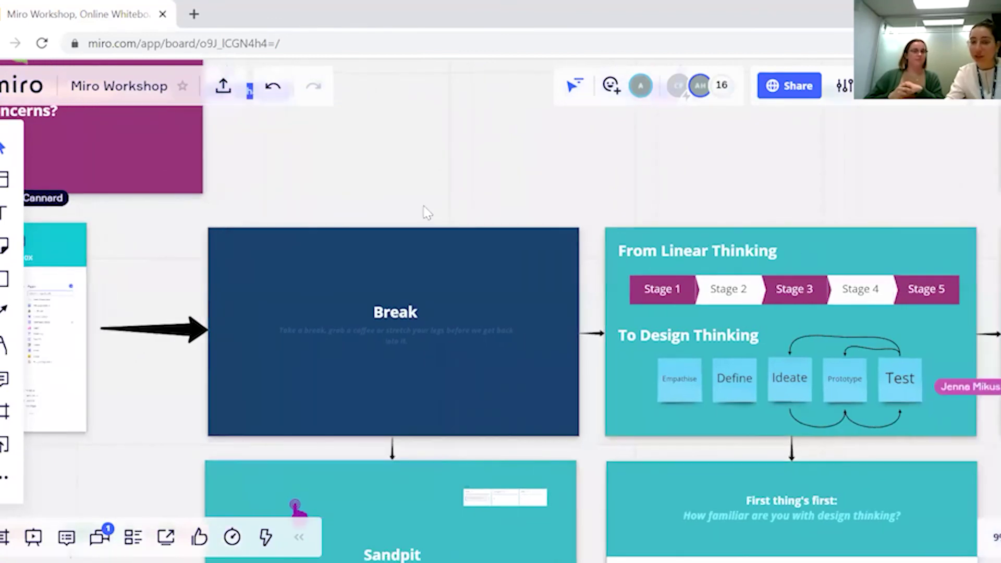
{"action": "scroll", "coordinate": [425, 212], "scroll_direction": "right", "scroll_amount": 1}
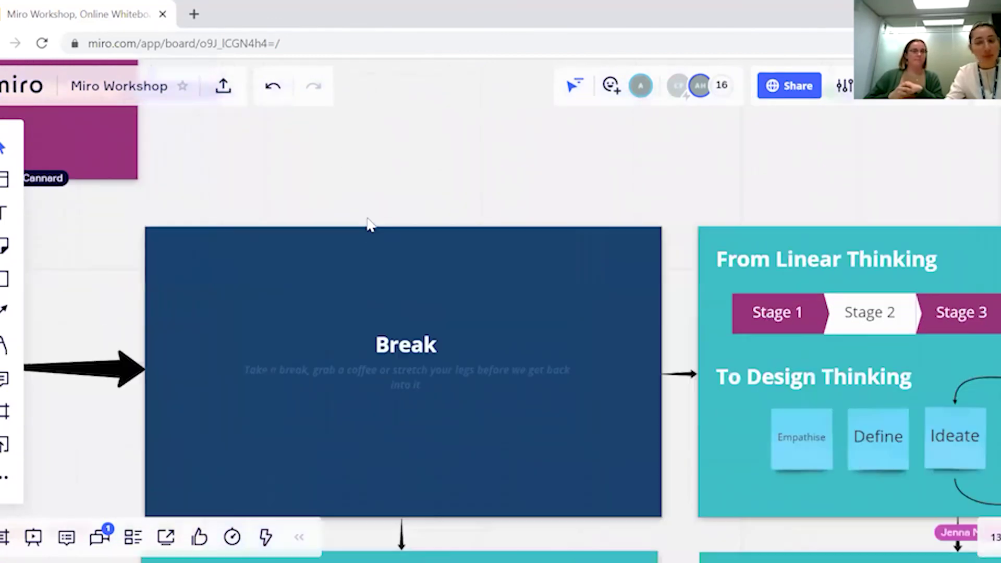
{"action": "scroll", "coordinate": [367, 223], "scroll_direction": "up", "scroll_amount": 2}
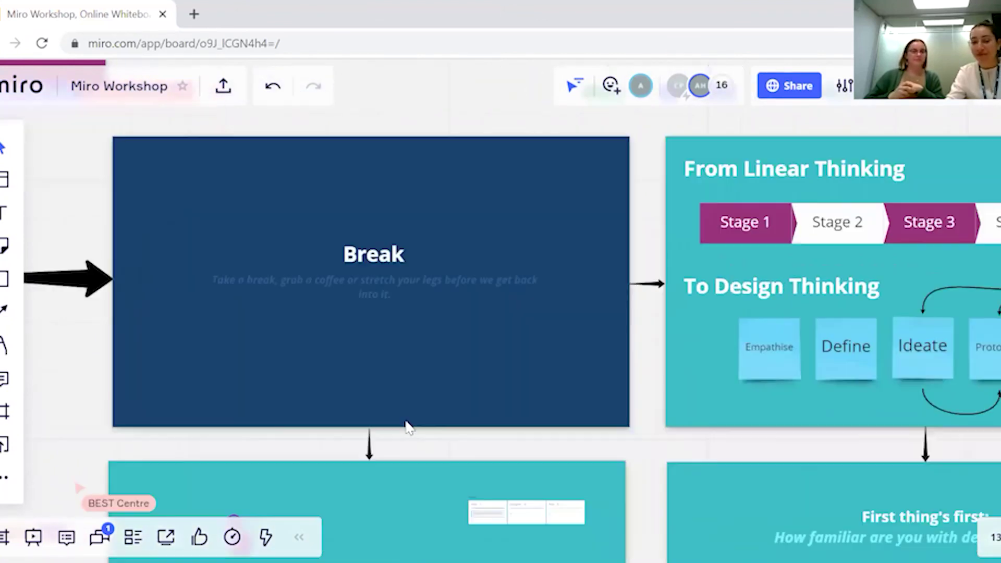
Step: Move down below the Break frame to show the Sandpit practice frame
{"action": "scroll", "coordinate": [407, 425], "scroll_direction": "down", "scroll_amount": 2}
{"action": "scroll", "coordinate": [417, 420], "scroll_direction": "down", "scroll_amount": 1}
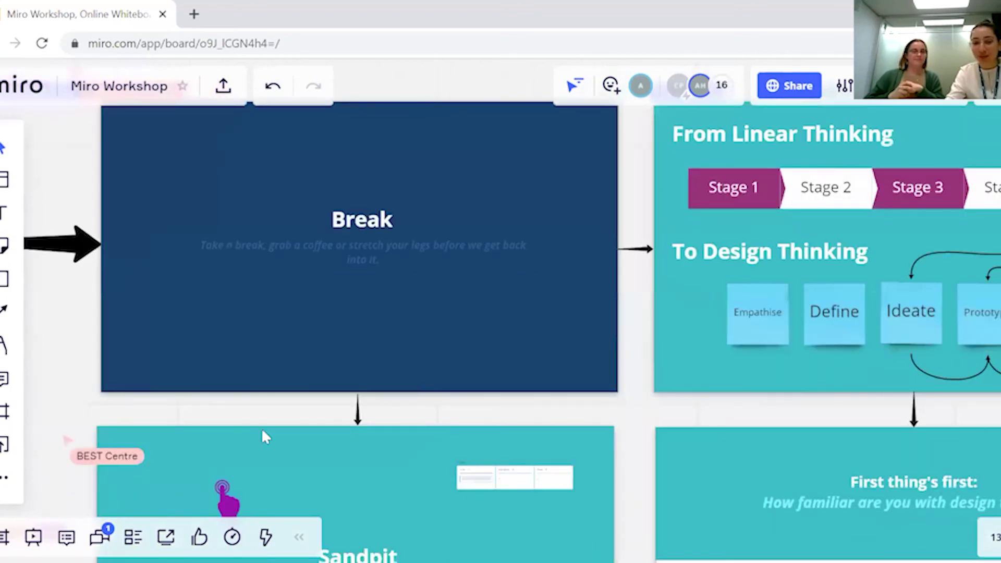
{"action": "scroll", "coordinate": [264, 436], "scroll_direction": "down", "scroll_amount": 3}
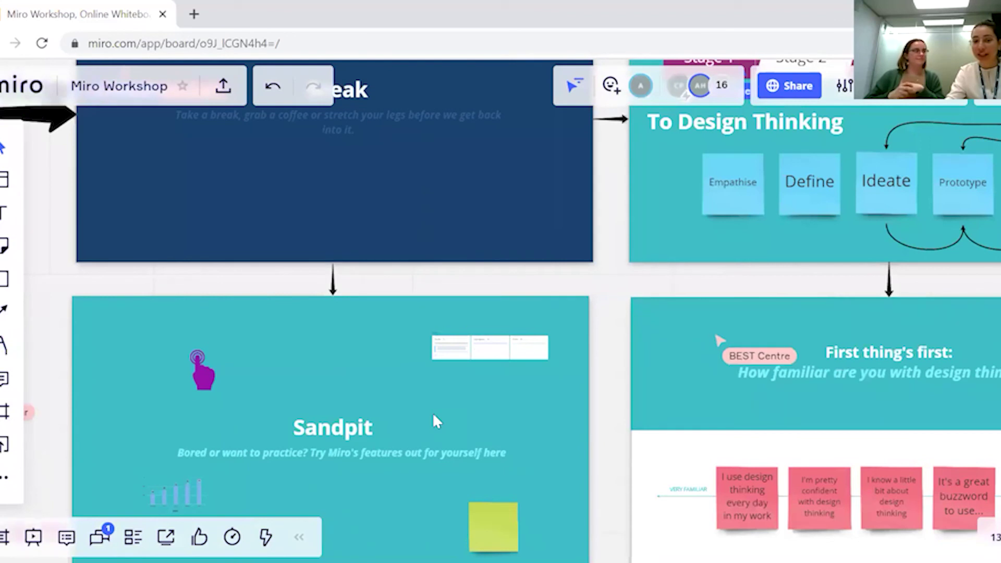
{"action": "scroll", "coordinate": [435, 465], "scroll_direction": "down", "scroll_amount": 3}
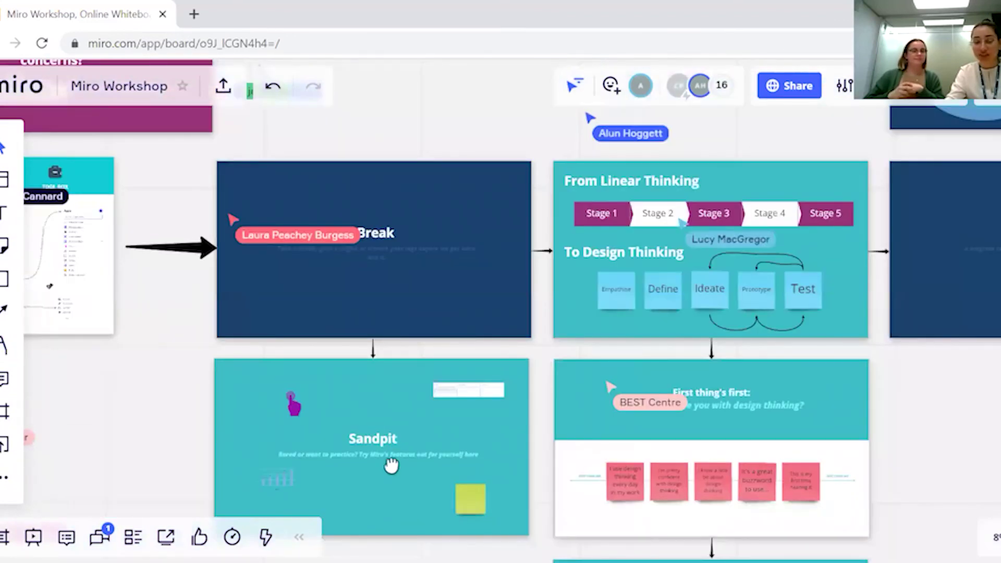
{"action": "scroll", "coordinate": [365, 409], "scroll_direction": "down", "scroll_amount": 3}
{"action": "scroll", "coordinate": [334, 385], "scroll_direction": "up", "scroll_amount": 5}
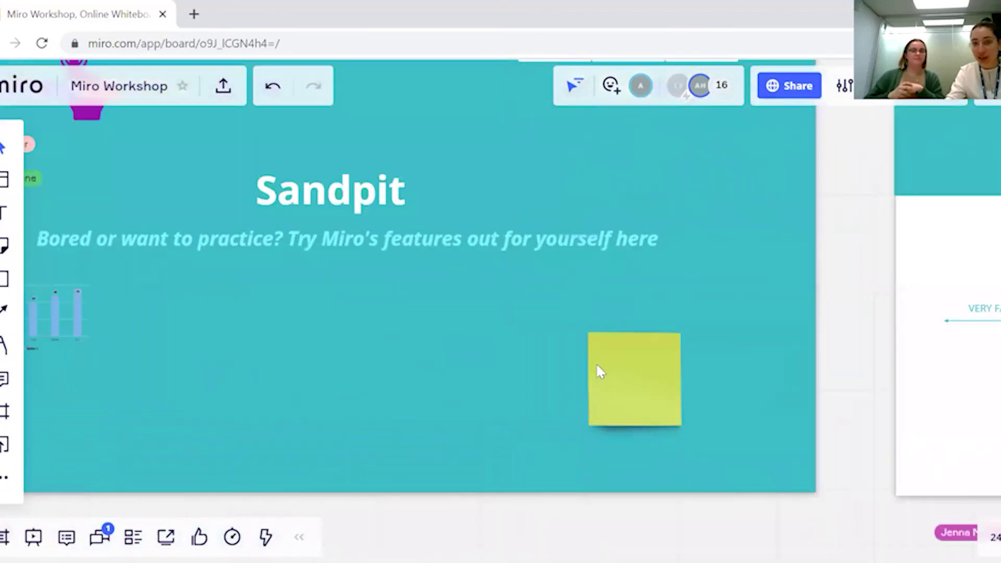
{"action": "scroll", "coordinate": [581, 367], "scroll_direction": "down", "scroll_amount": 2}
{"action": "scroll", "coordinate": [309, 267], "scroll_direction": "down", "scroll_amount": 2}
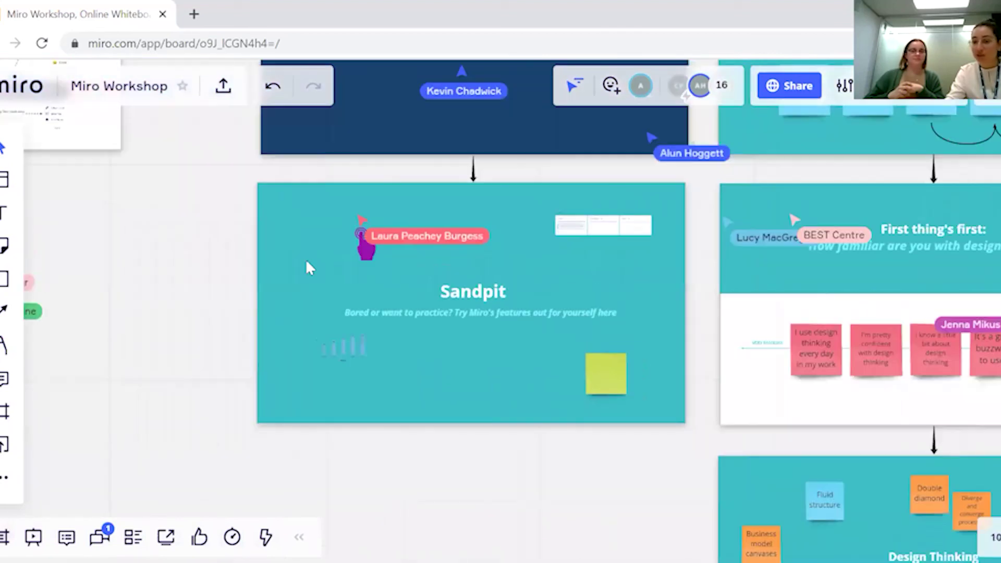